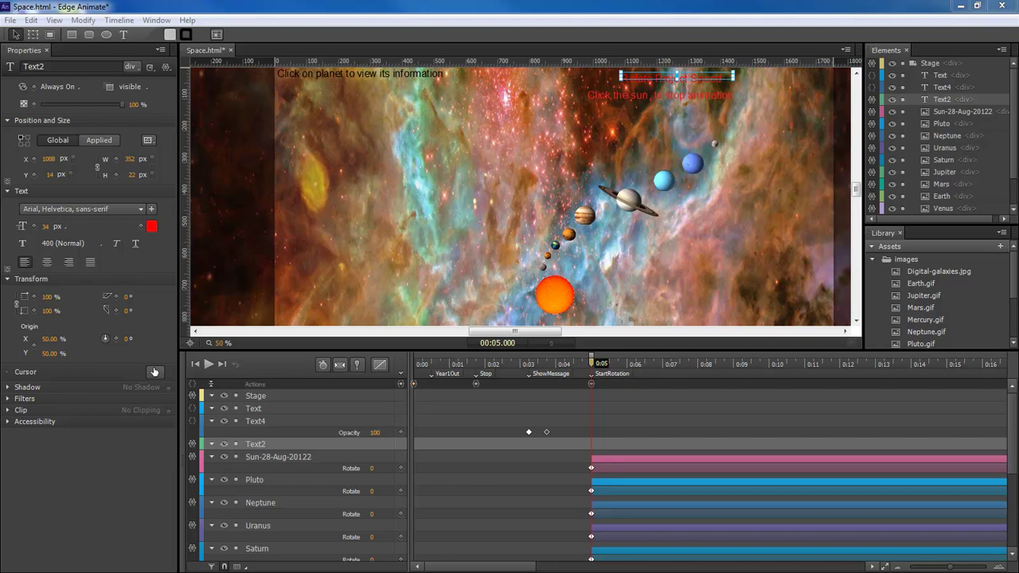
- Scrub the timeline from 5 to 15.5 seconds to preview the planets rotating around the sun
drag(487, 567, 518, 566)
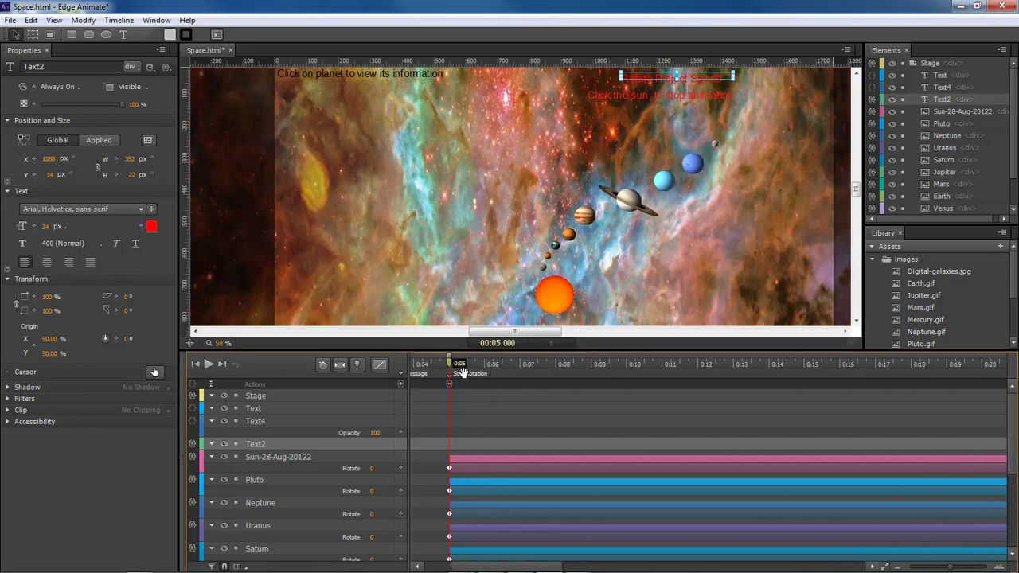
drag(456, 366, 823, 366)
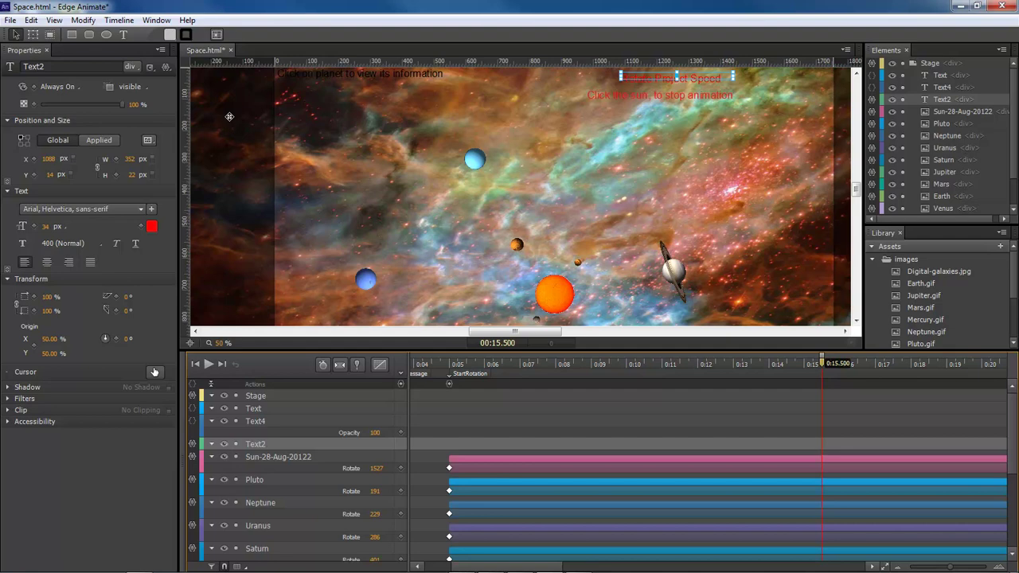
- Create a new composition and set its stage size to 1756 px wide by 1517 px high
key(ctrl+n)
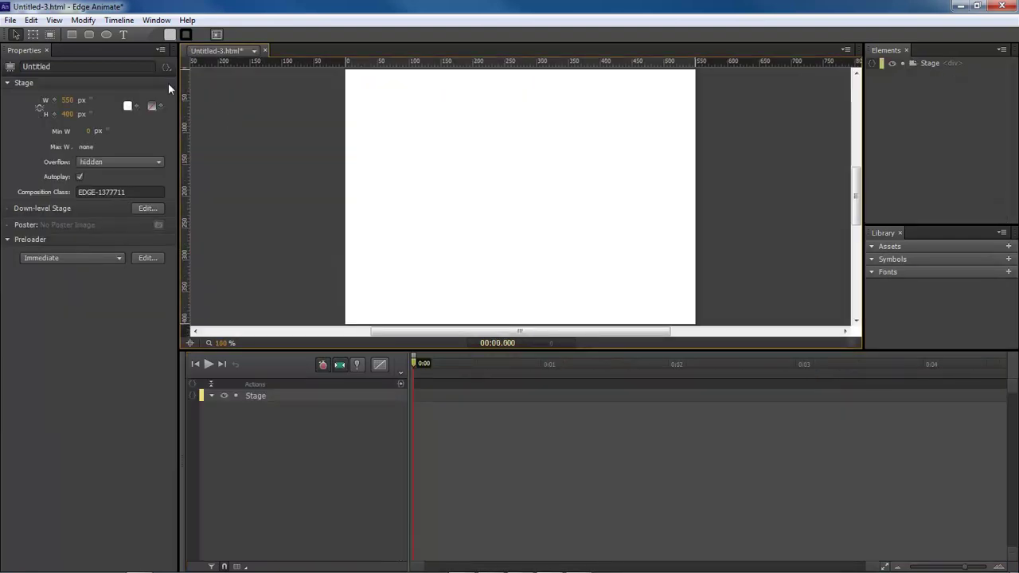
click(67, 101)
click(67, 101)
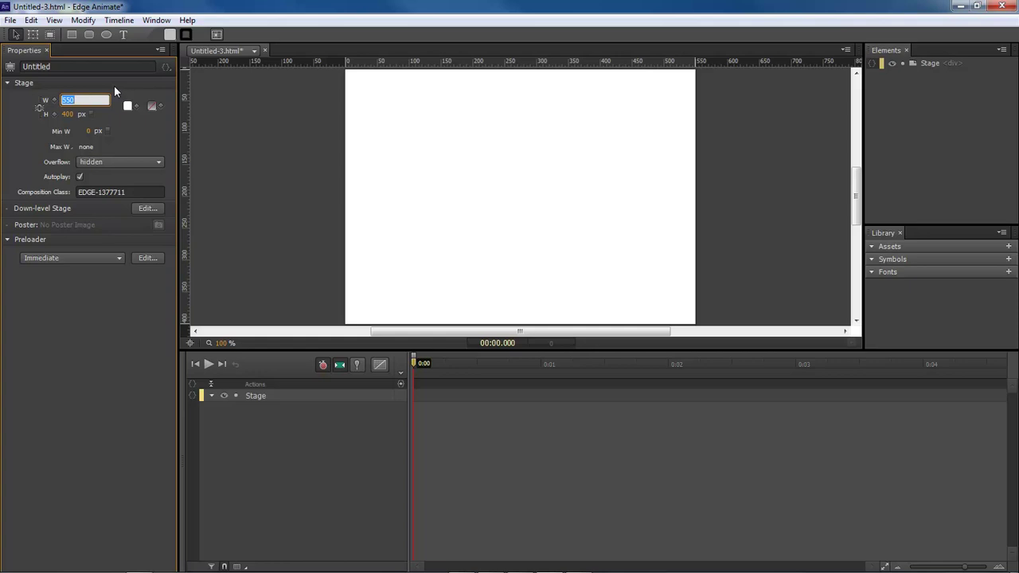
text(756)
key(Tab)
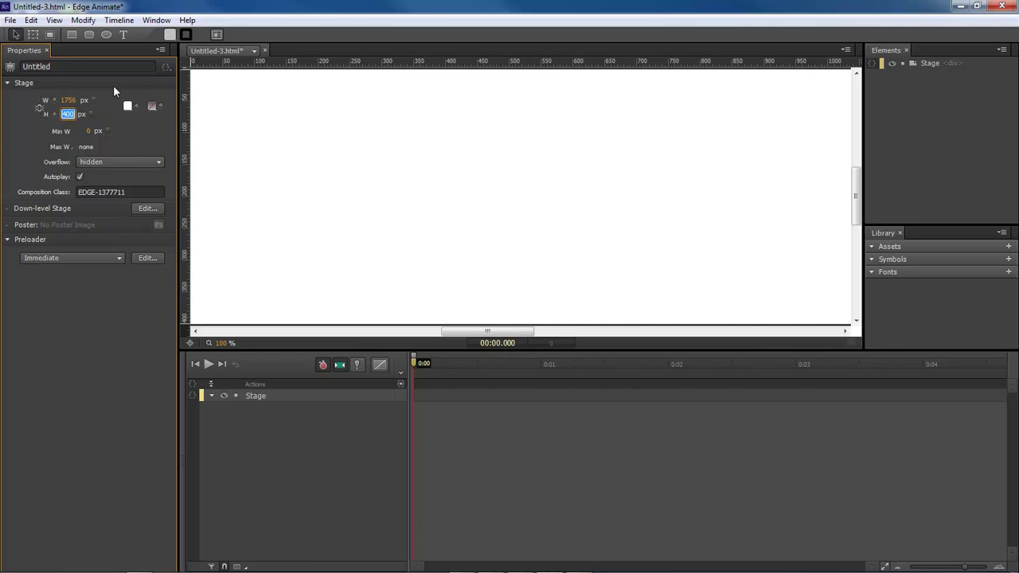
text(517)
key(Return)
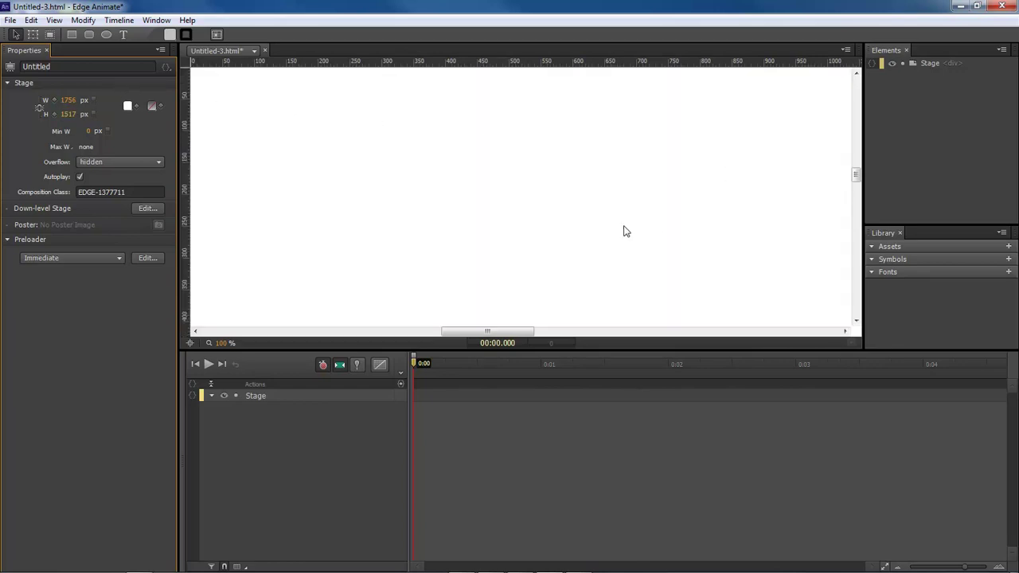
drag(223, 343, 189, 345)
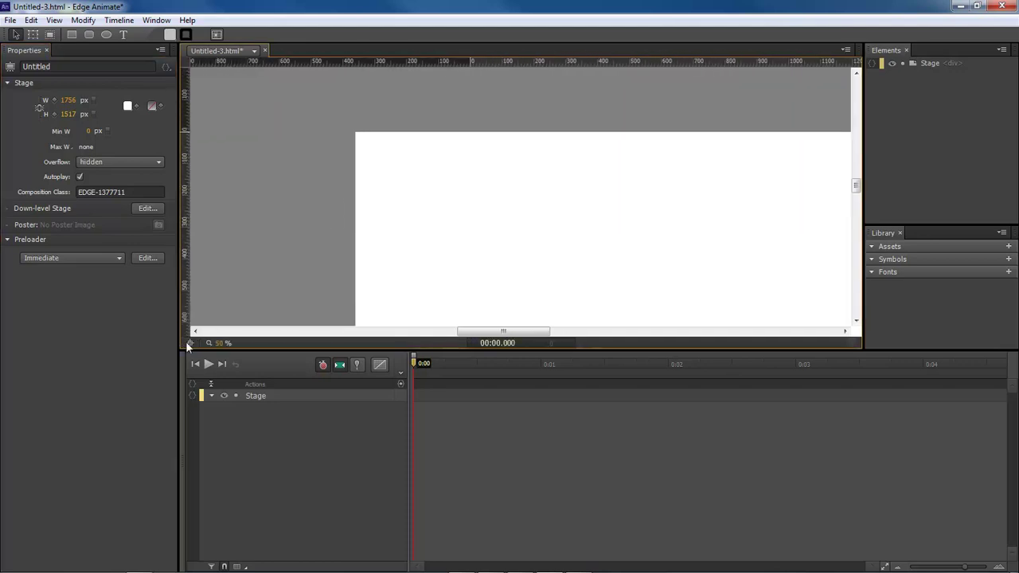
mouse_move(855, 191)
mouse_down()
mouse_move(858, 209)
mouse_move(855, 189)
mouse_up()
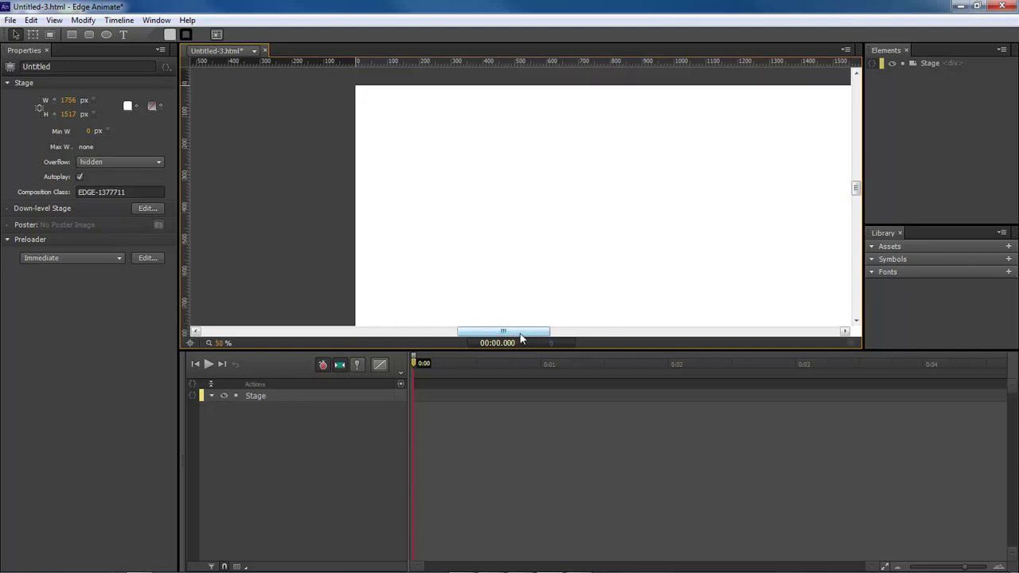
mouse_move(521, 338)
mouse_down()
mouse_move(553, 335)
mouse_move(537, 337)
mouse_up()
mouse_move(855, 190)
mouse_down()
mouse_move(857, 204)
mouse_move(856, 192)
mouse_up()
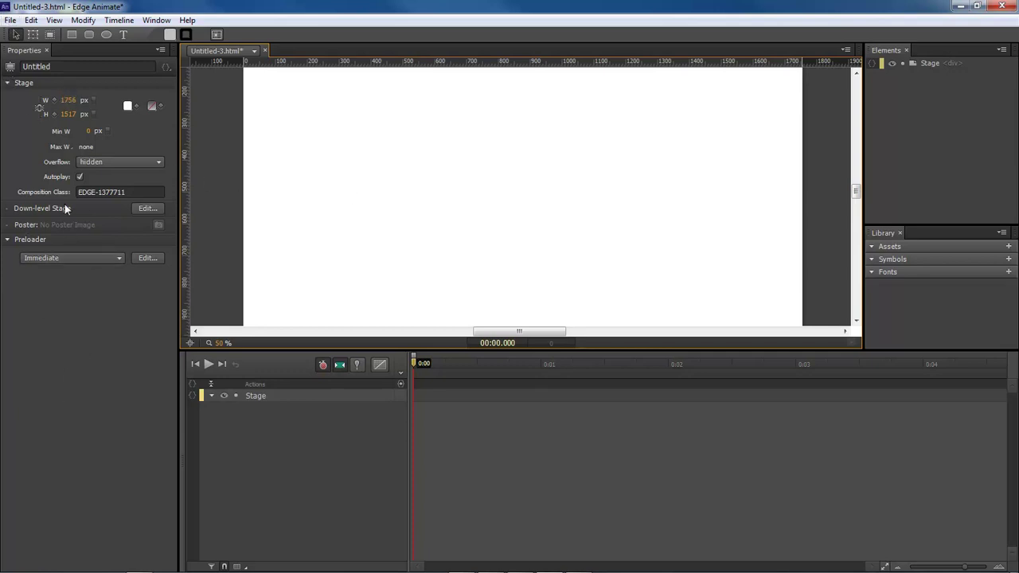
click(10, 21)
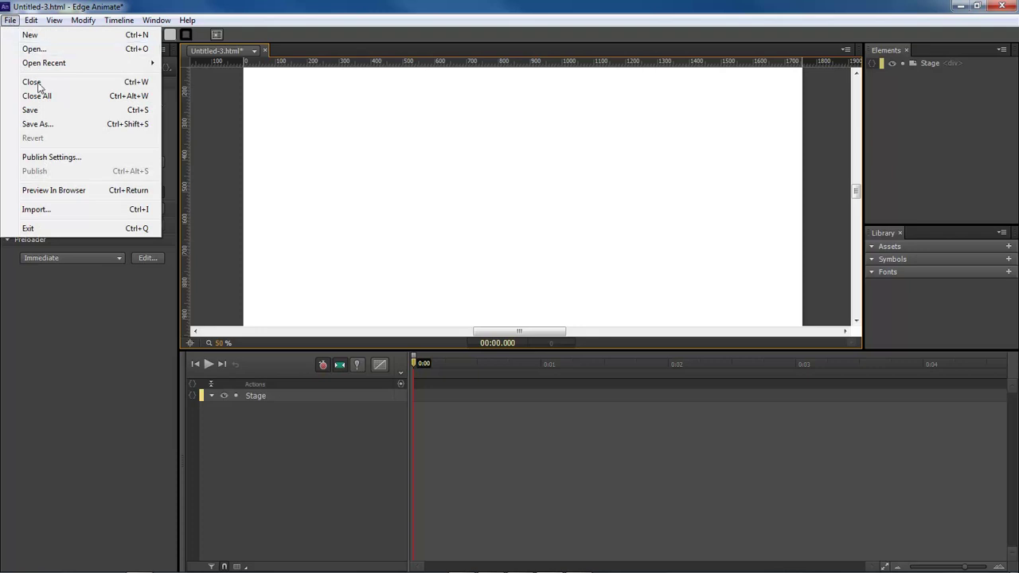
click(71, 211)
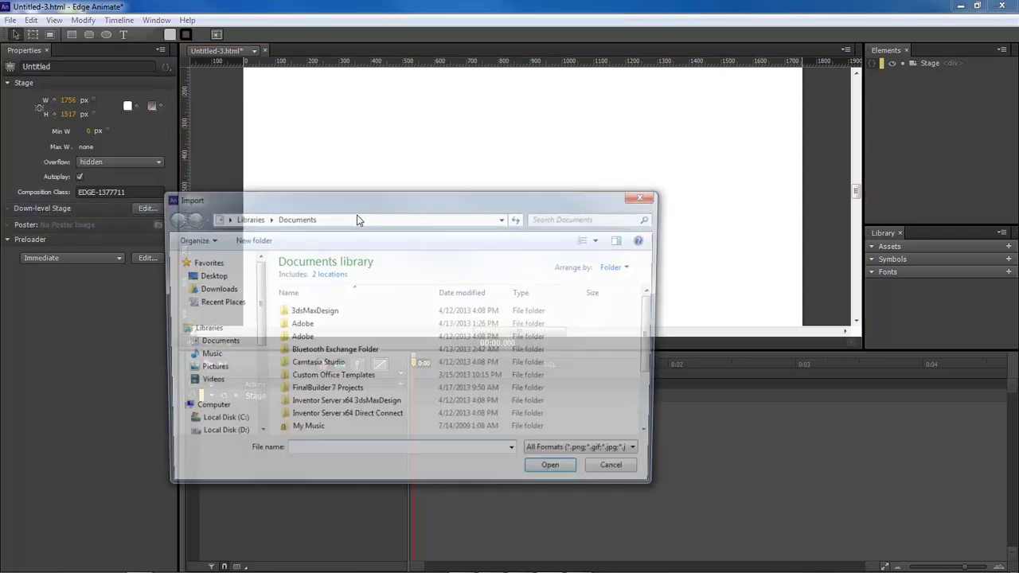
scroll(255, 239, down, 3)
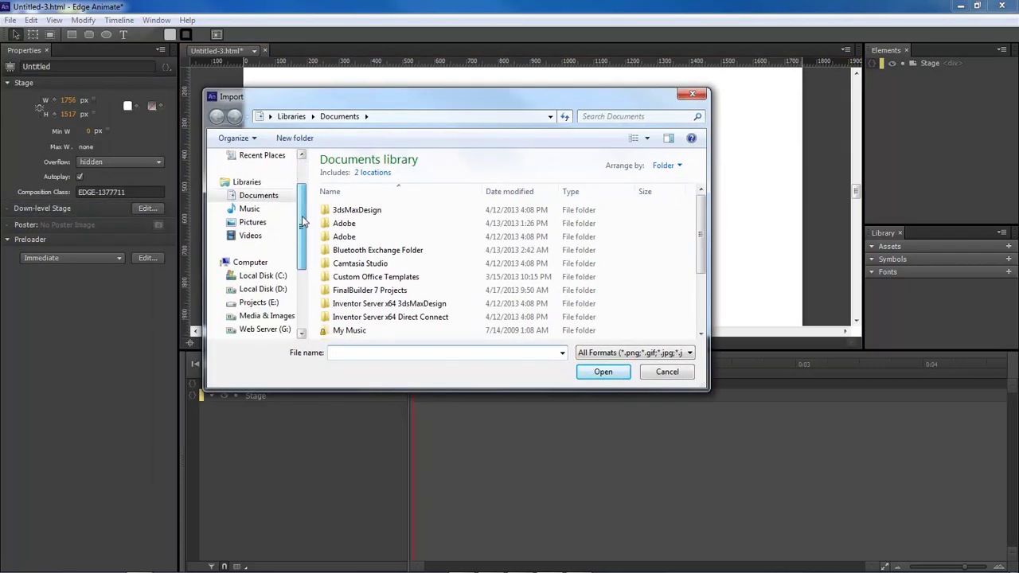
click(259, 263)
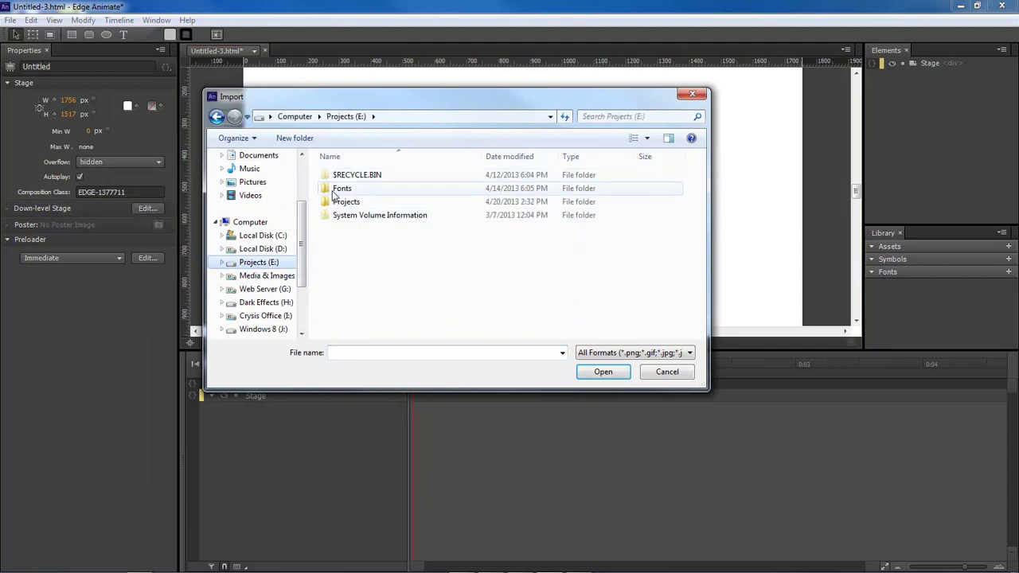
click(661, 371)
- Start saving the composition and create a folder named space inside the Lessons folder
key(ctrl+s)
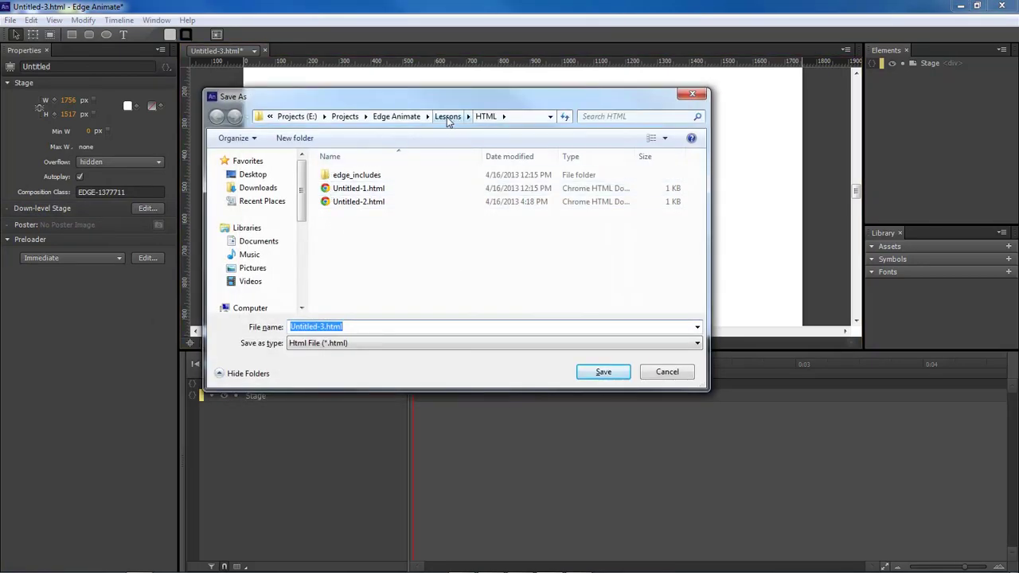
click(448, 116)
click(294, 137)
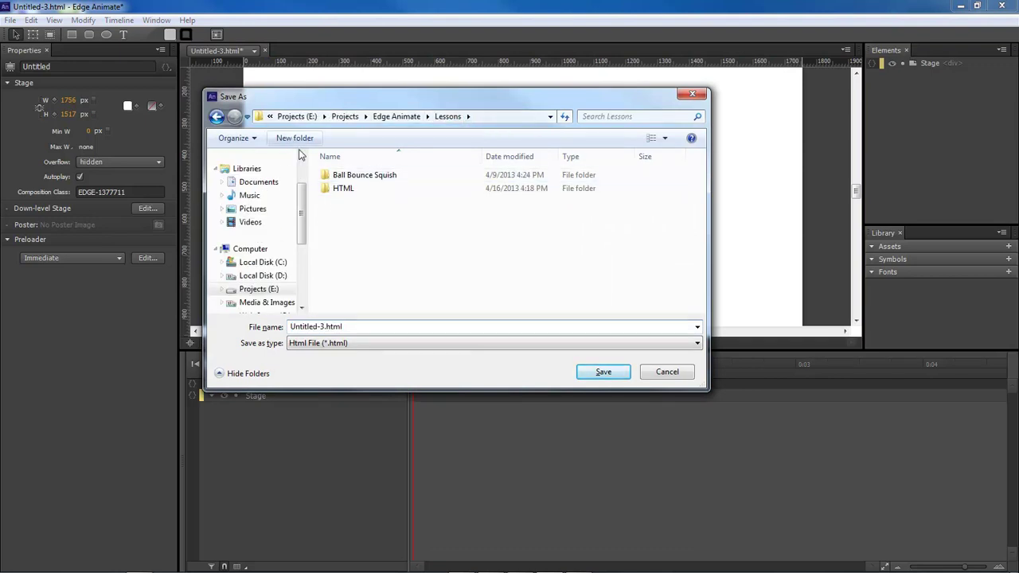
text(spadce)
key(BackSpace)
key(BackSpace)
key(BackSpace)
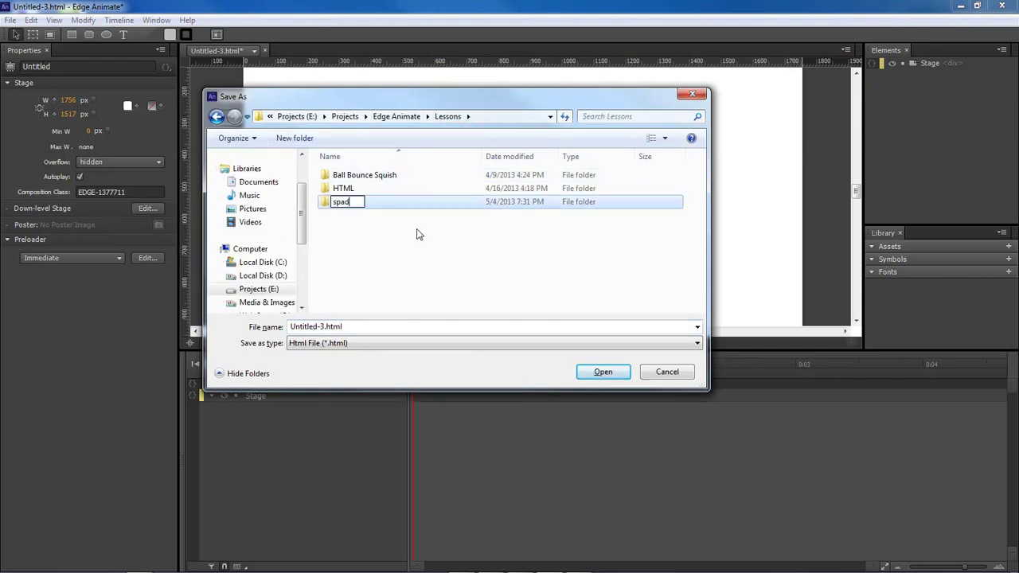
text(ce)
key(Return)
key(Return)
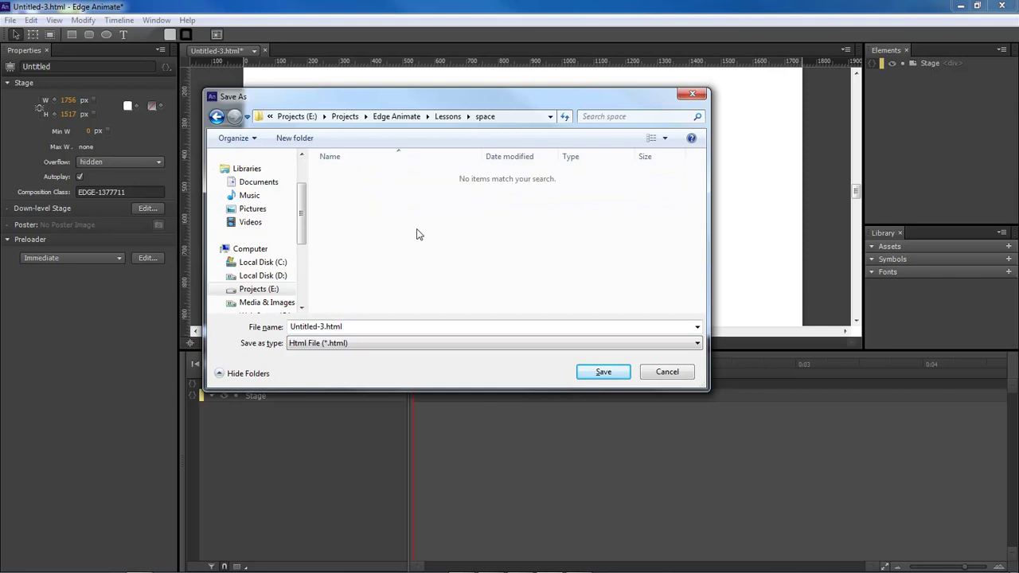
- Save the composition as Space.html in the space folder
click(351, 326)
drag(325, 326, 87, 306)
text(Space)
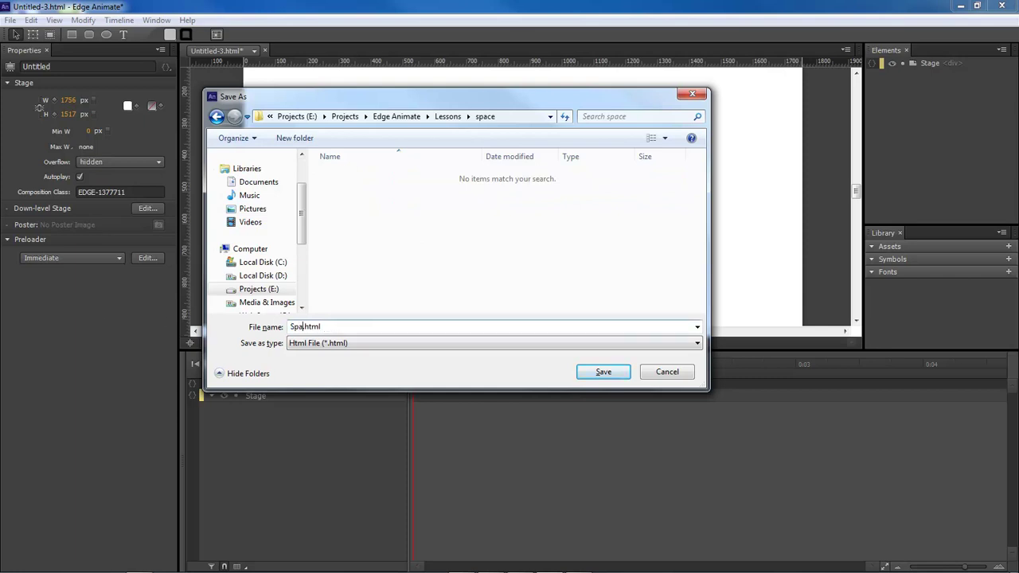
key(Return)
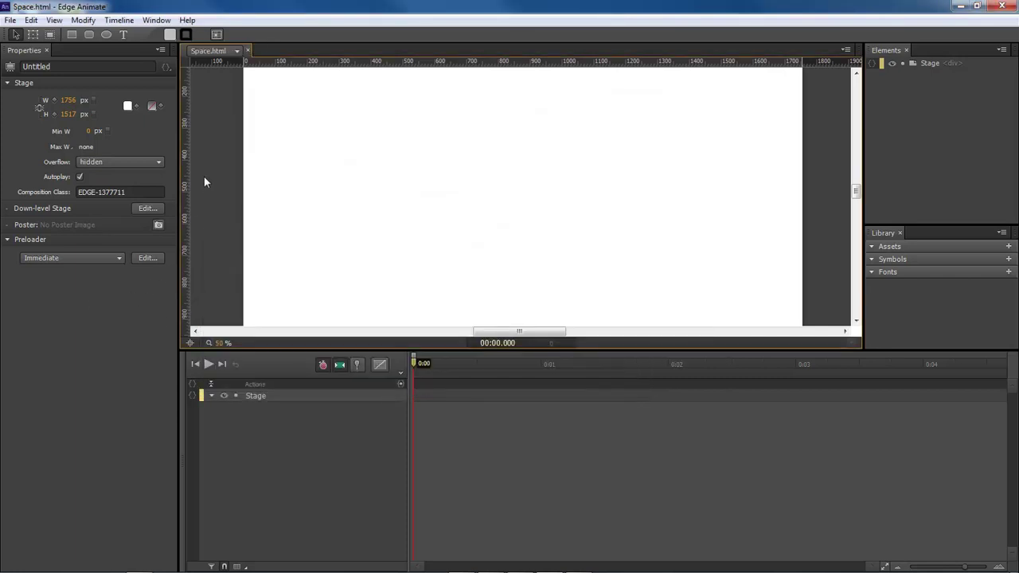
- Import Digital-galaxies.jpg, all planet images and Sun-28-Aug-20122.gif from the E: drive's Projects > Edge Animate > Space > images folder
key(ctrl+i)
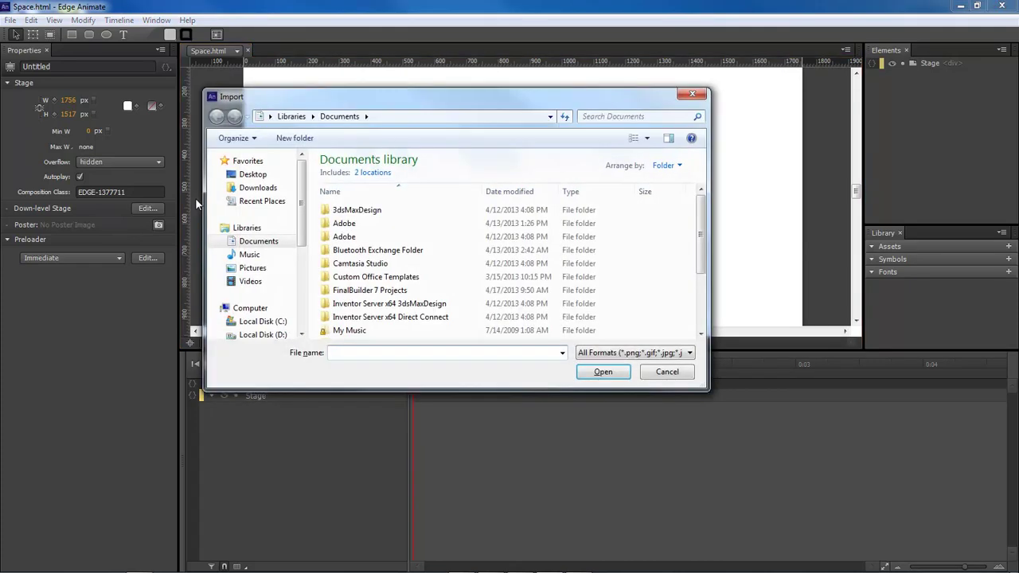
scroll(292, 255, down, 3)
click(253, 236)
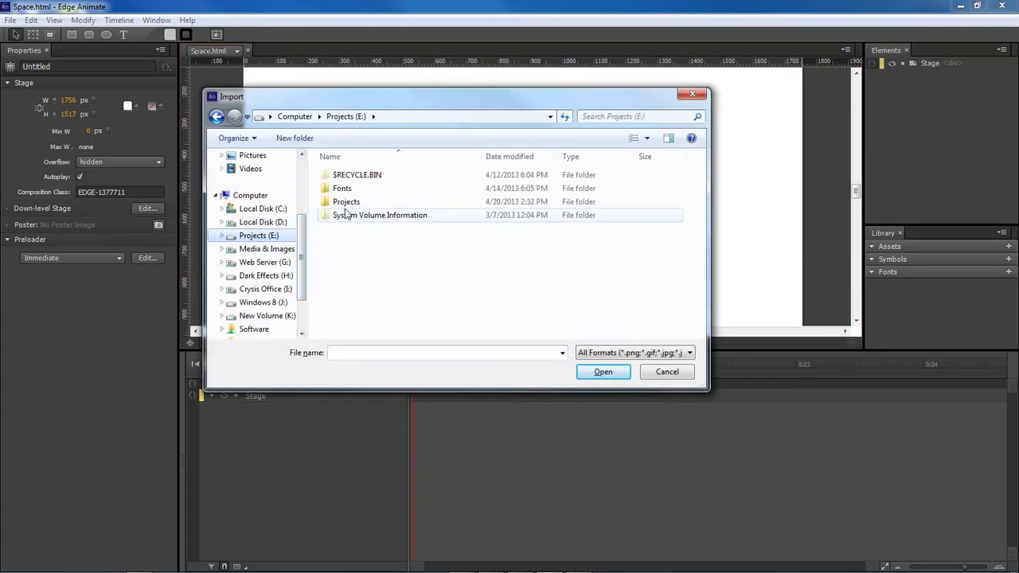
double_click(345, 202)
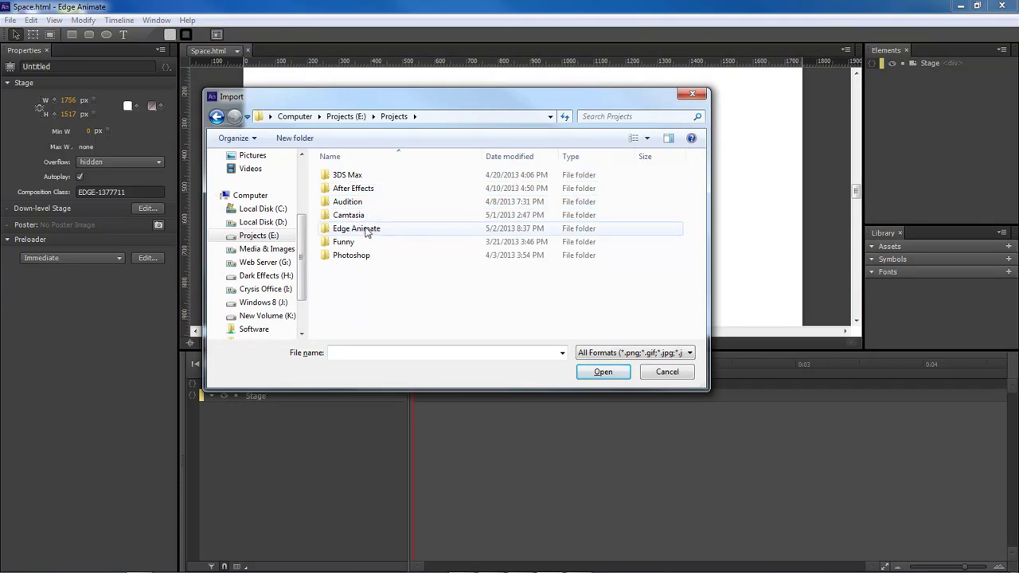
double_click(363, 229)
double_click(362, 215)
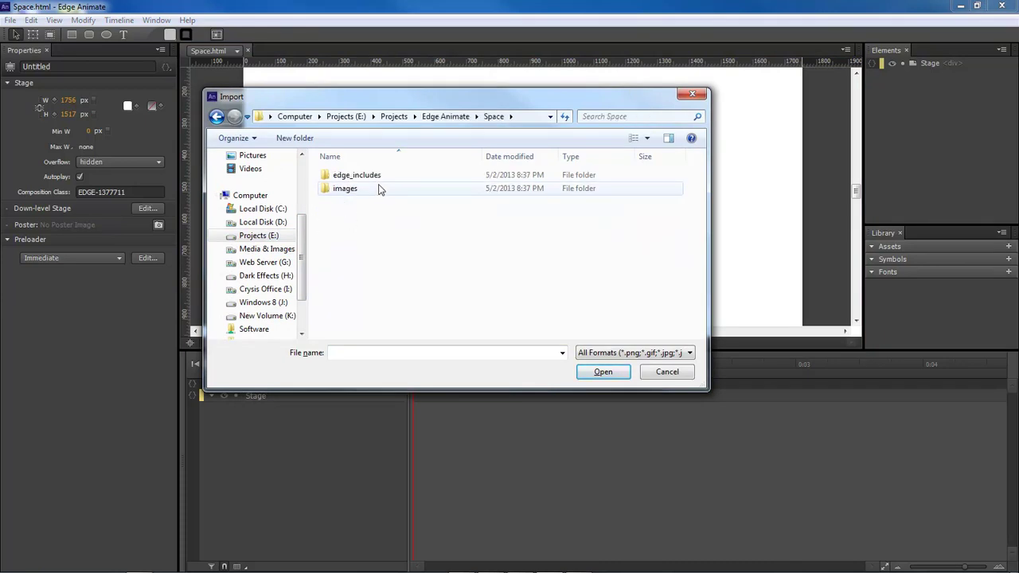
double_click(355, 191)
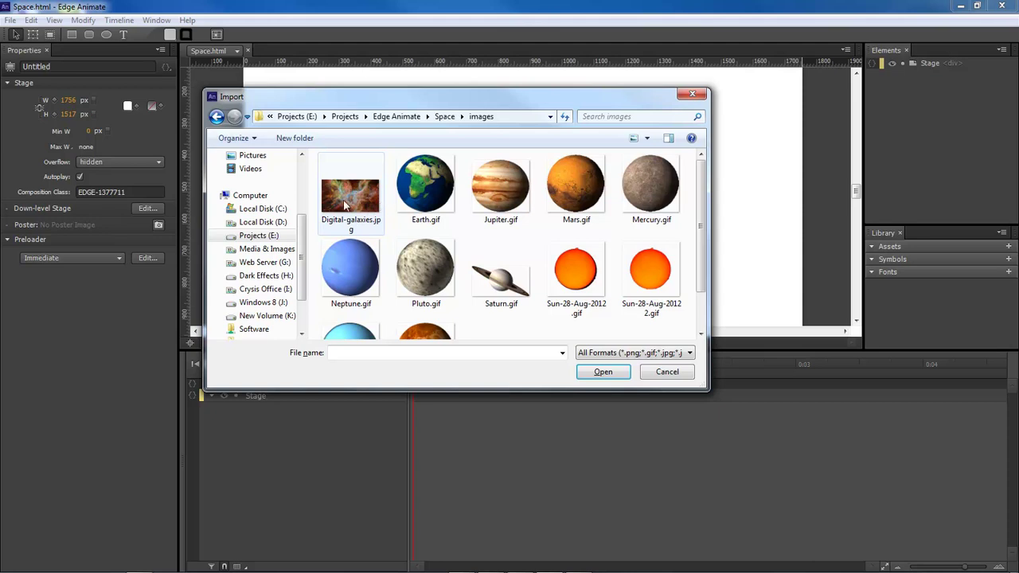
click(345, 206)
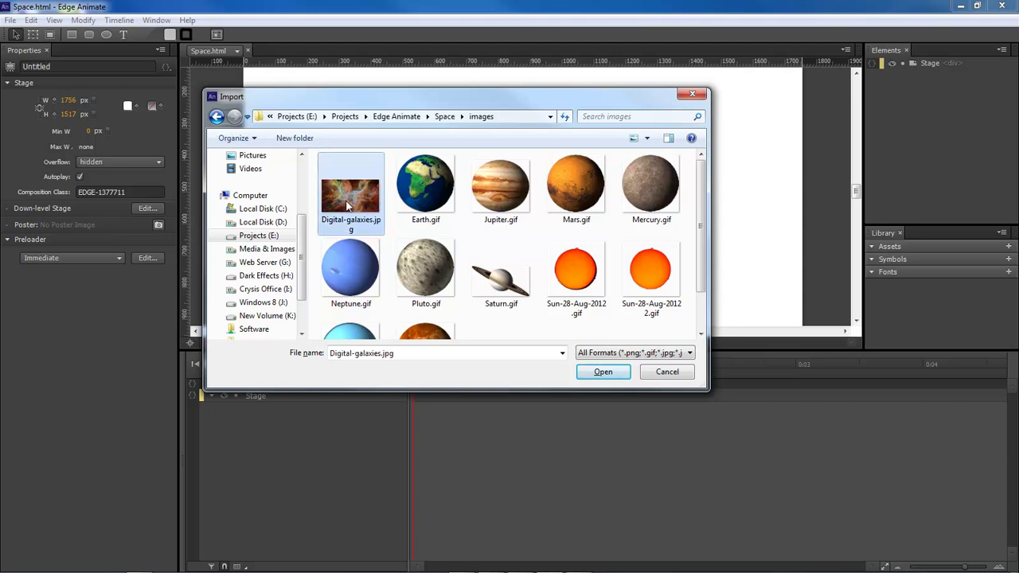
key(ctrl+a)
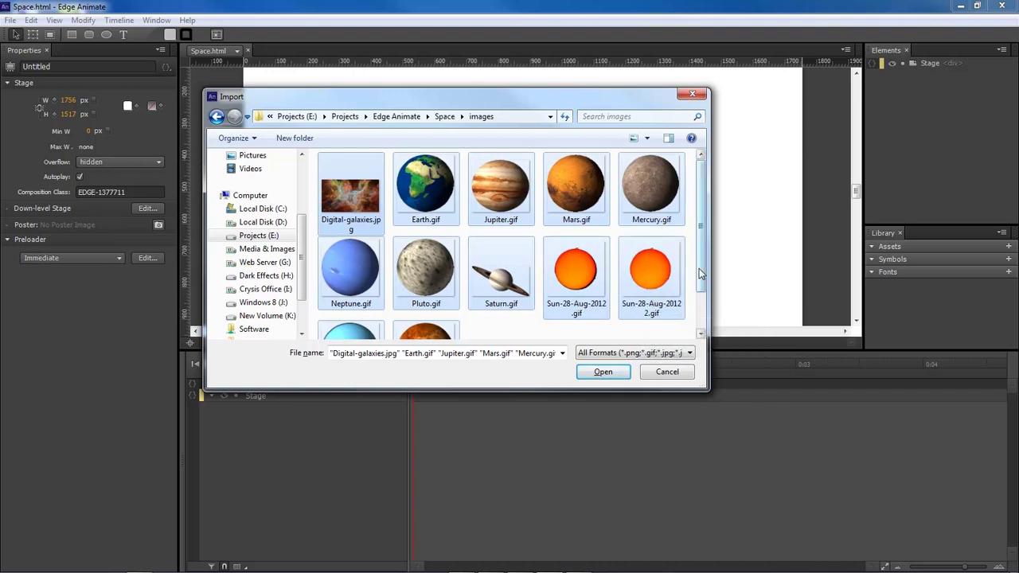
scroll(700, 273, down, 1)
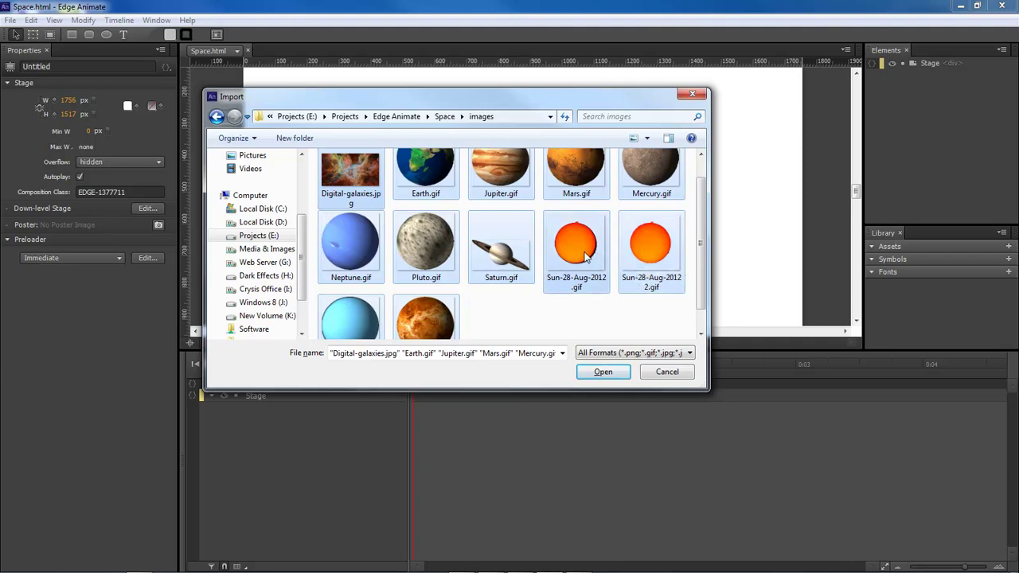
click(606, 372)
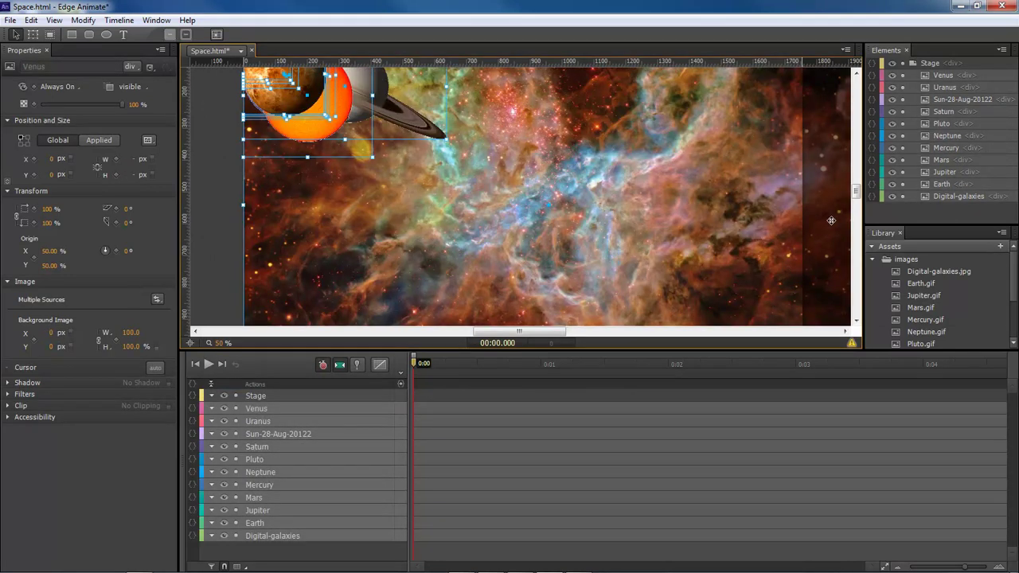
- Hide all the imported images on the stage, from Venus down to Digital-galaxies
mouse_move(856, 193)
mouse_down()
mouse_move(858, 216)
mouse_move(857, 189)
mouse_up()
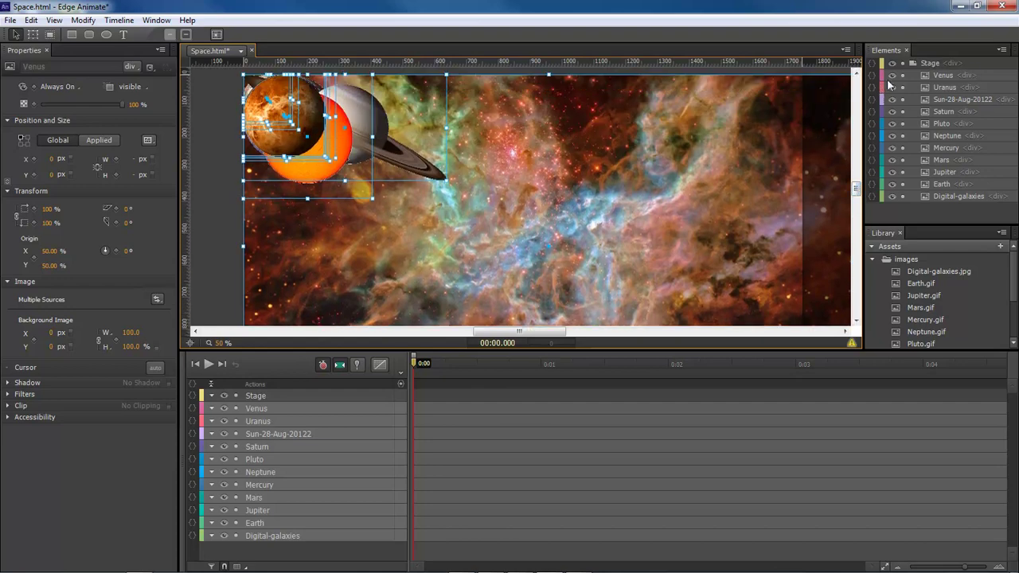
drag(893, 76, 902, 213)
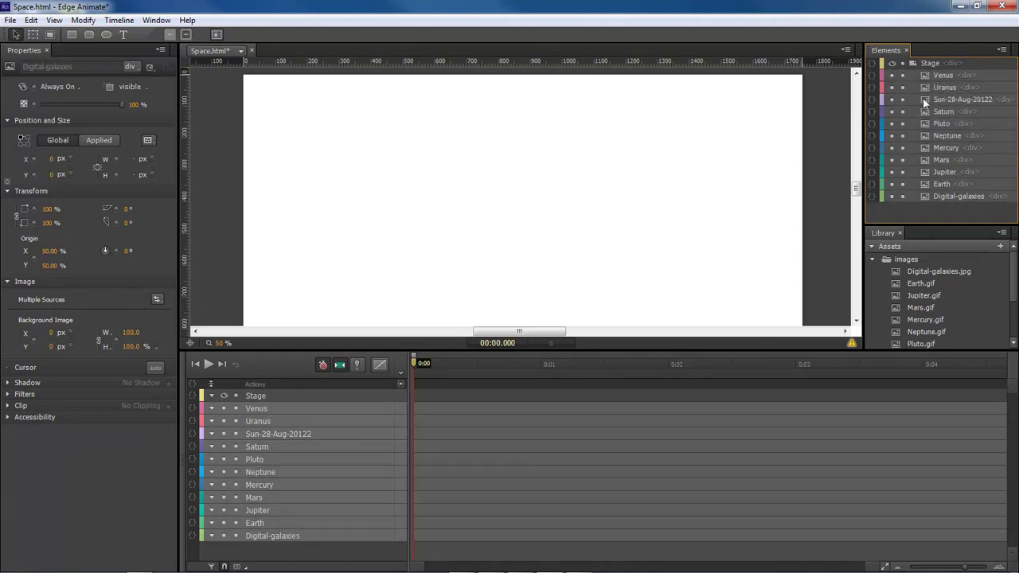
- Reorder the elements so that Mercury, Venus, Earth and Mars follow one another directly beneath the sun
drag(933, 101, 927, 74)
drag(944, 108, 944, 107)
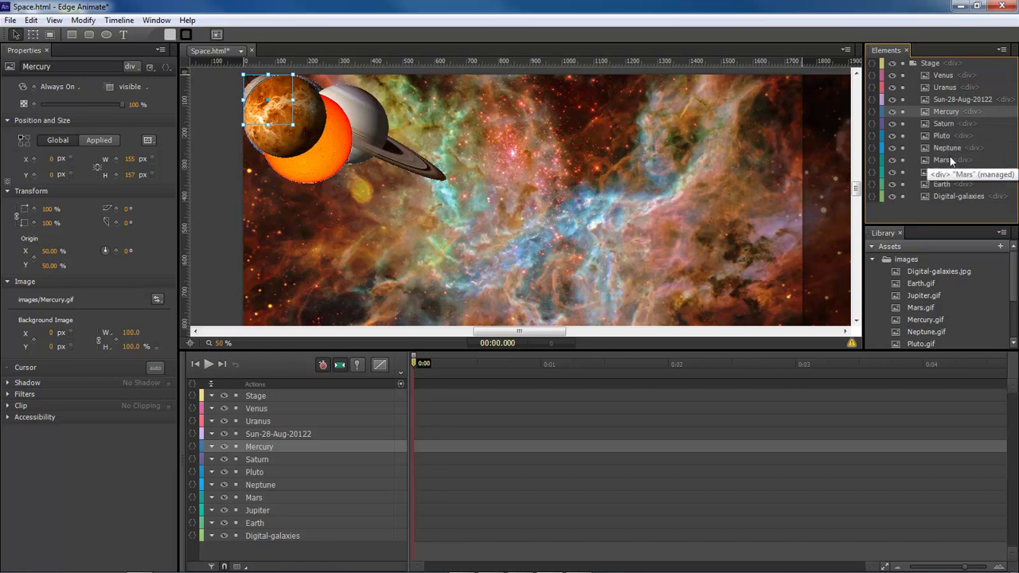
drag(944, 76, 947, 117)
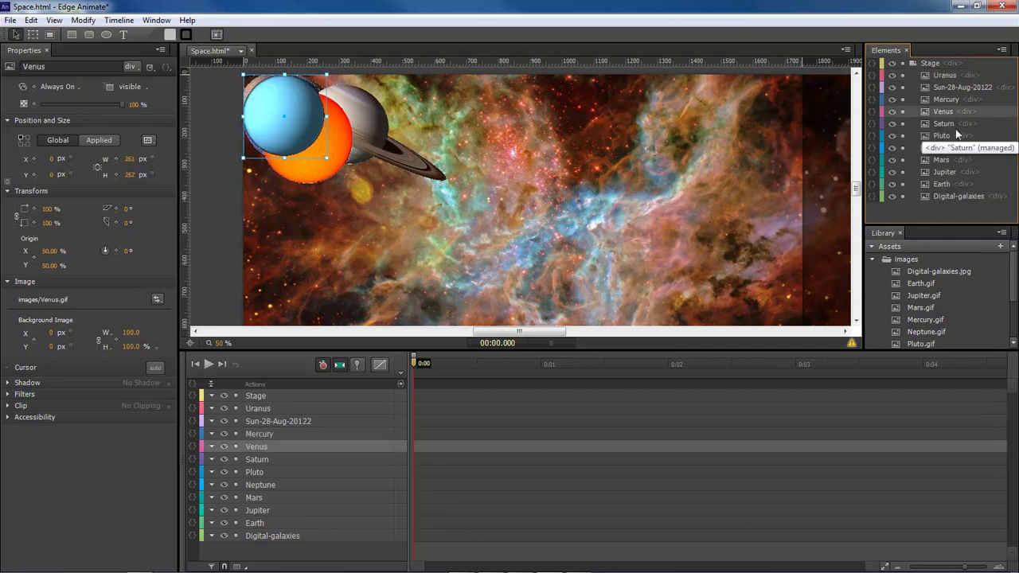
click(942, 184)
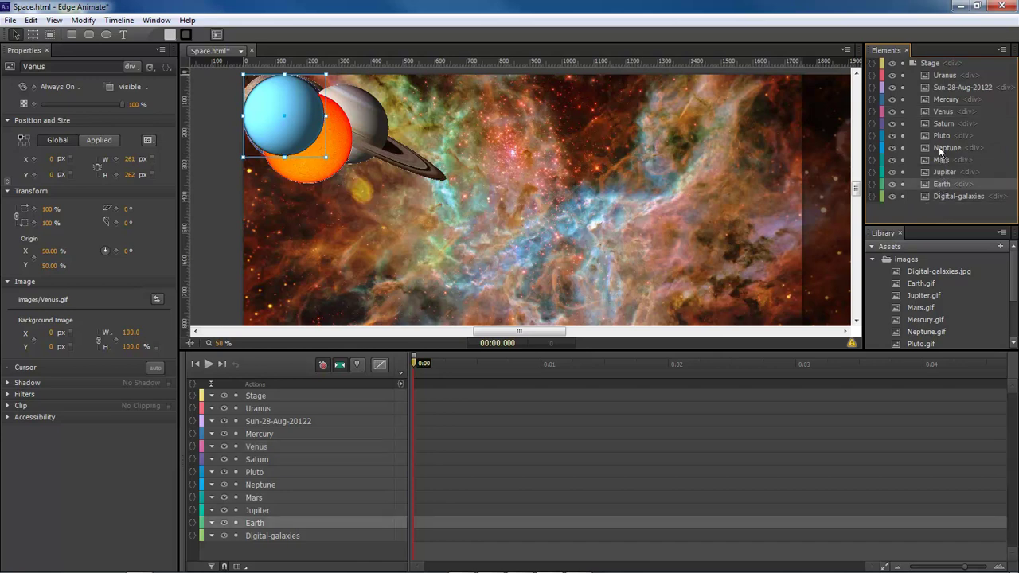
drag(940, 117, 940, 117)
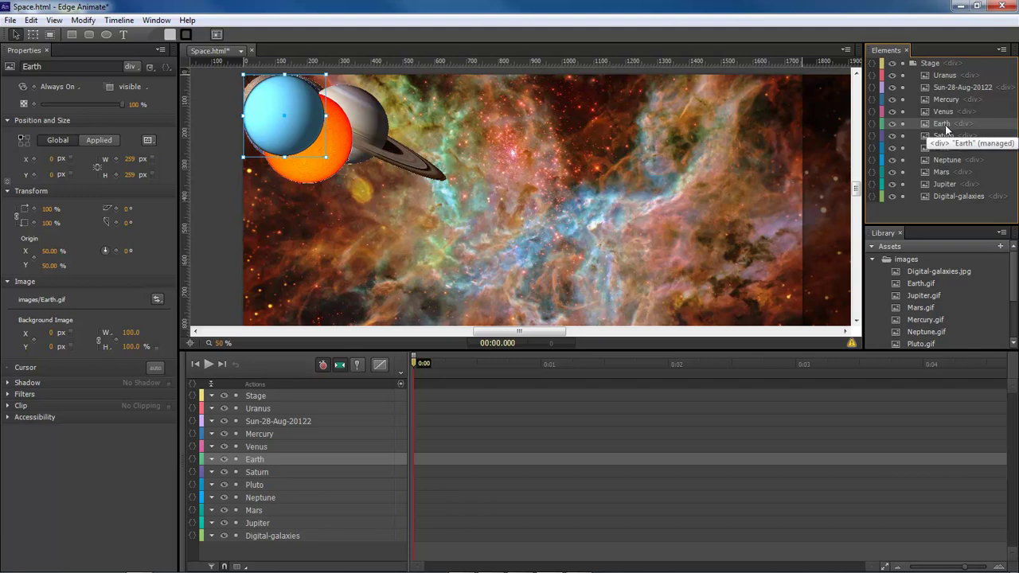
drag(942, 171, 944, 135)
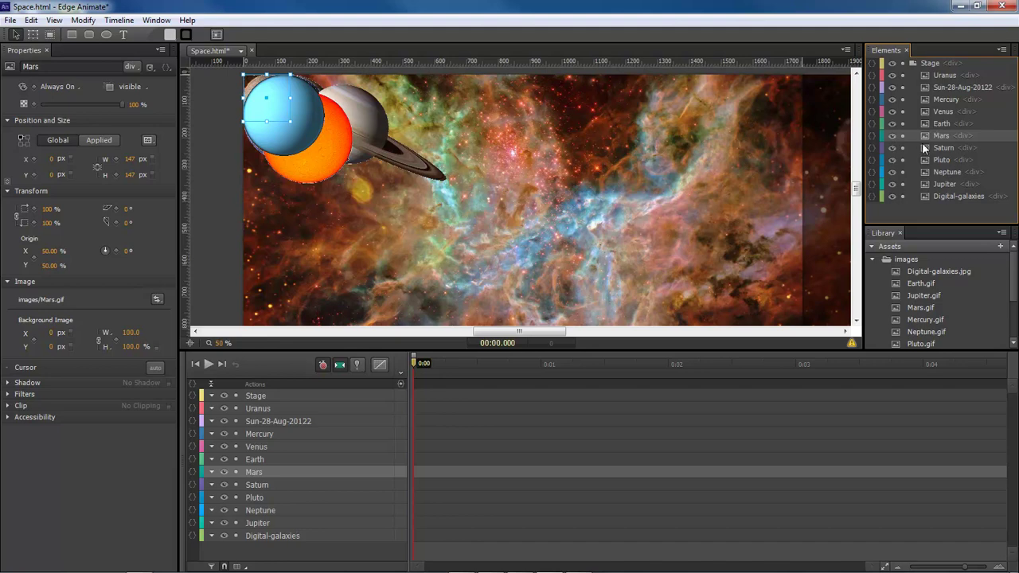
- Hide the images and the stage, and restack Jupiter below Mars, Uranus below Saturn, and Neptune below Uranus
mouse_move(892, 75)
mouse_down()
mouse_move(893, 188)
mouse_move(893, 71)
mouse_up()
click(892, 62)
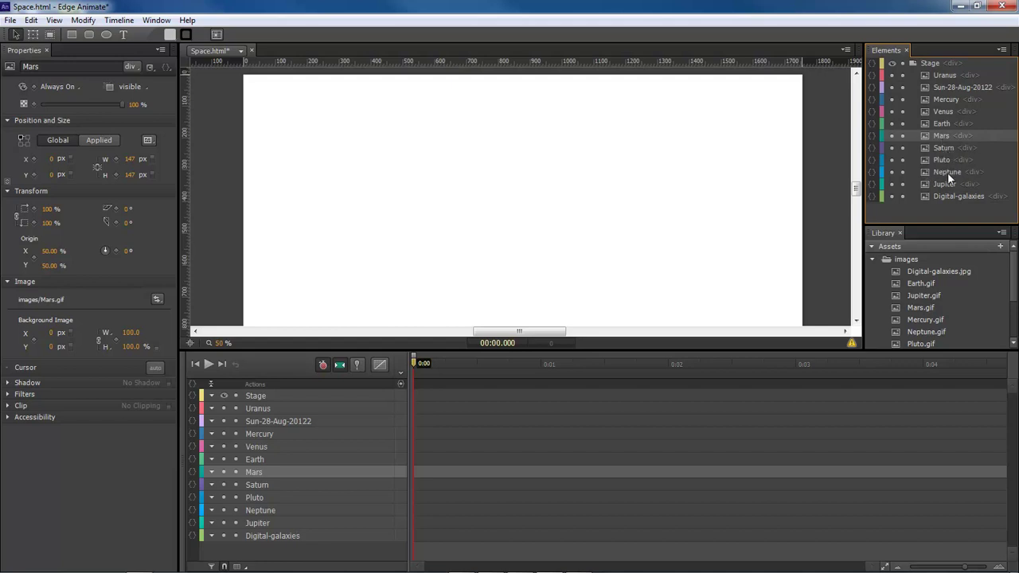
drag(944, 183, 944, 141)
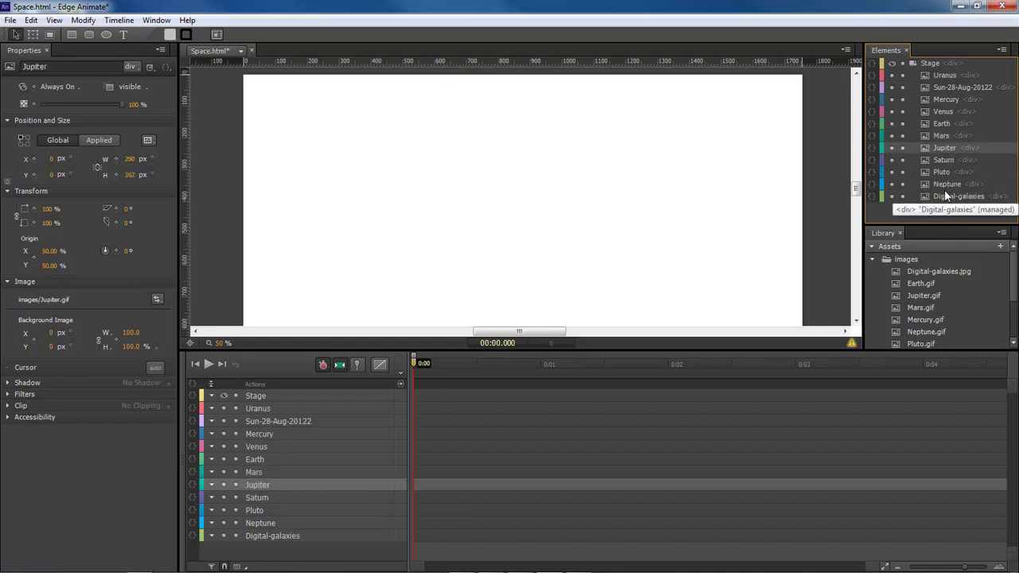
click(892, 63)
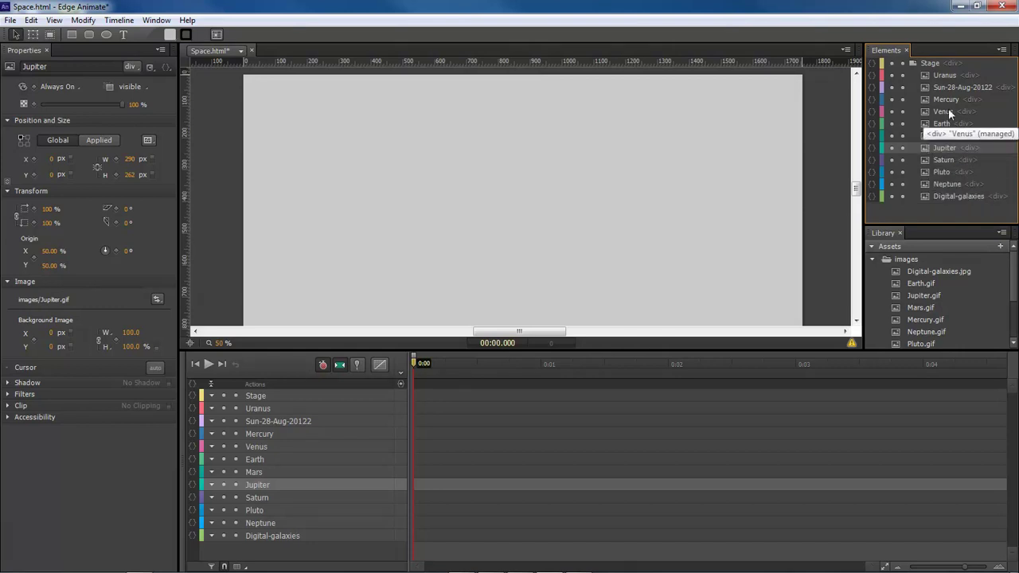
drag(946, 76, 950, 165)
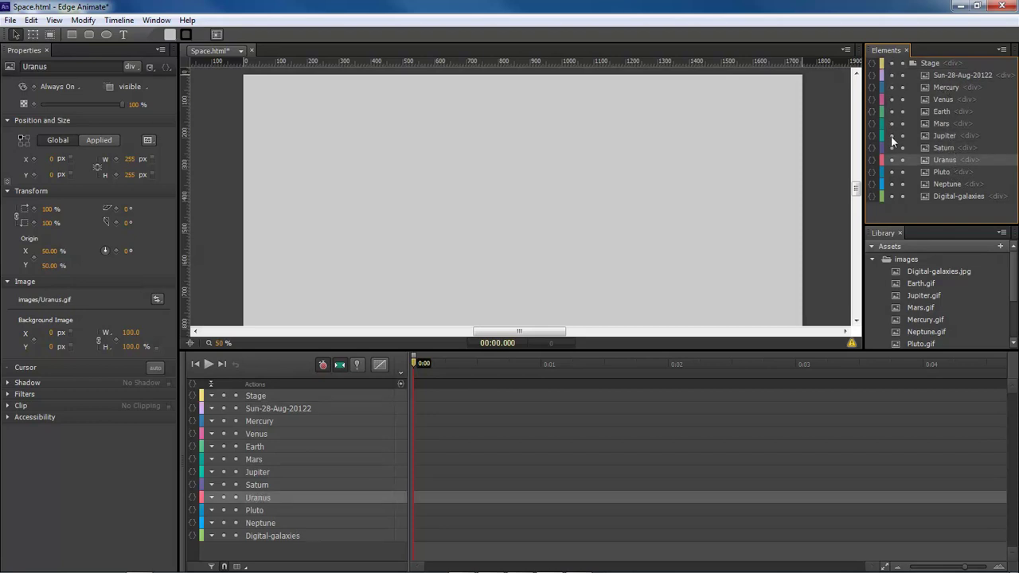
click(949, 184)
drag(947, 167, 947, 166)
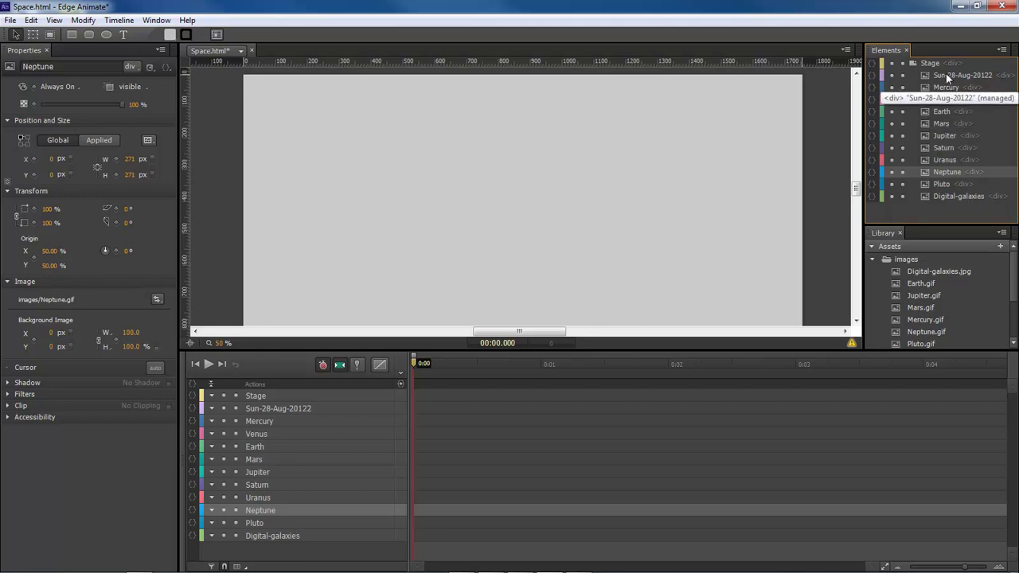
- Show the stage and the sun, and move the sun to about X 757, Y 564 px
click(891, 76)
click(892, 77)
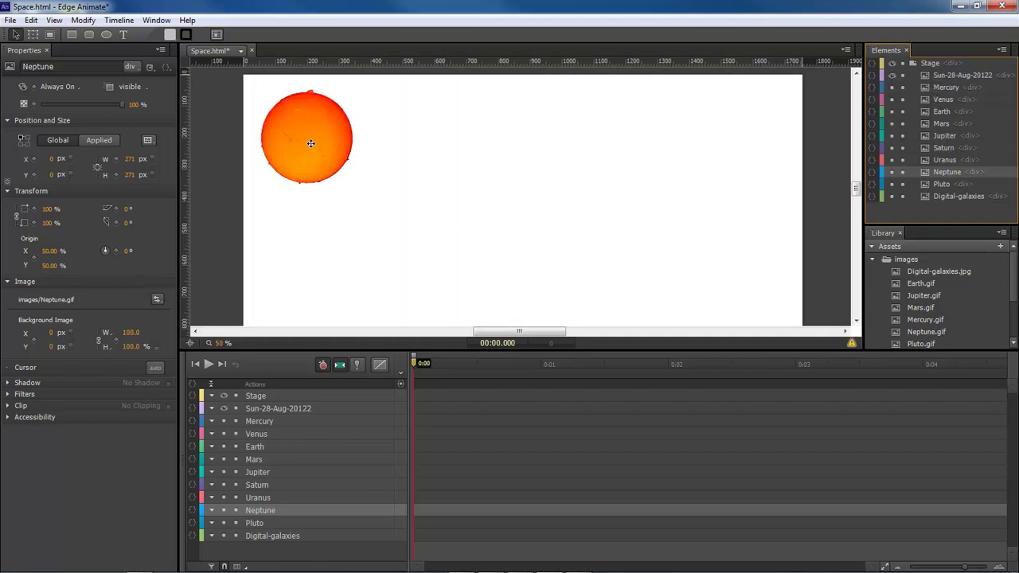
drag(312, 155, 535, 275)
scroll(658, 258, down, 4)
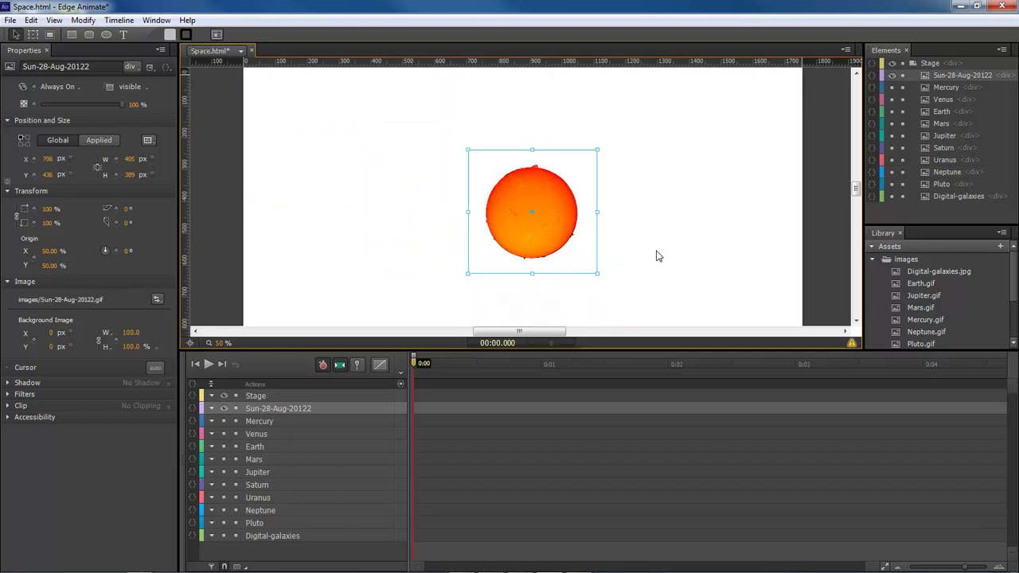
scroll(658, 258, up, 3)
drag(223, 343, 163, 343)
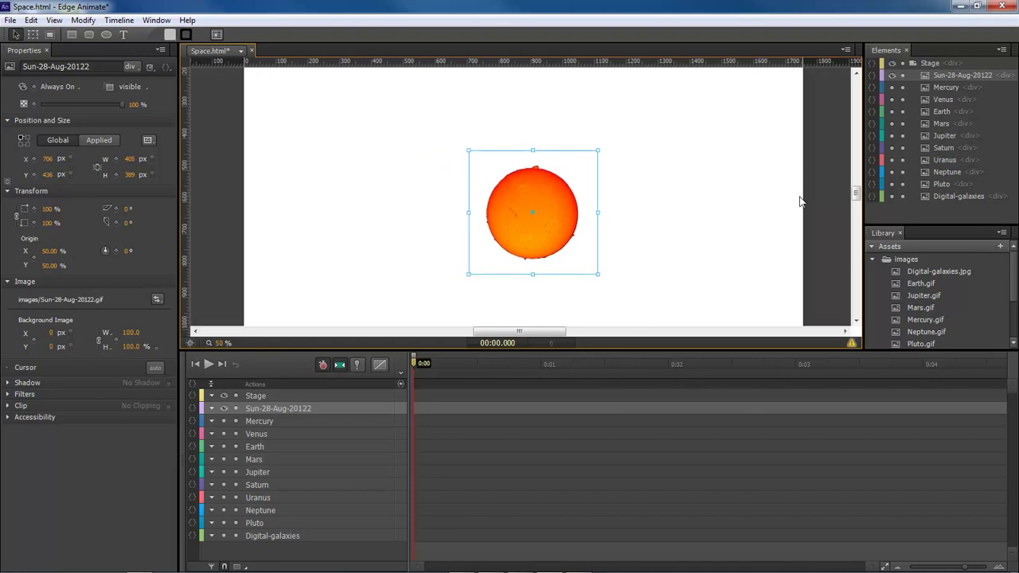
drag(857, 196, 858, 209)
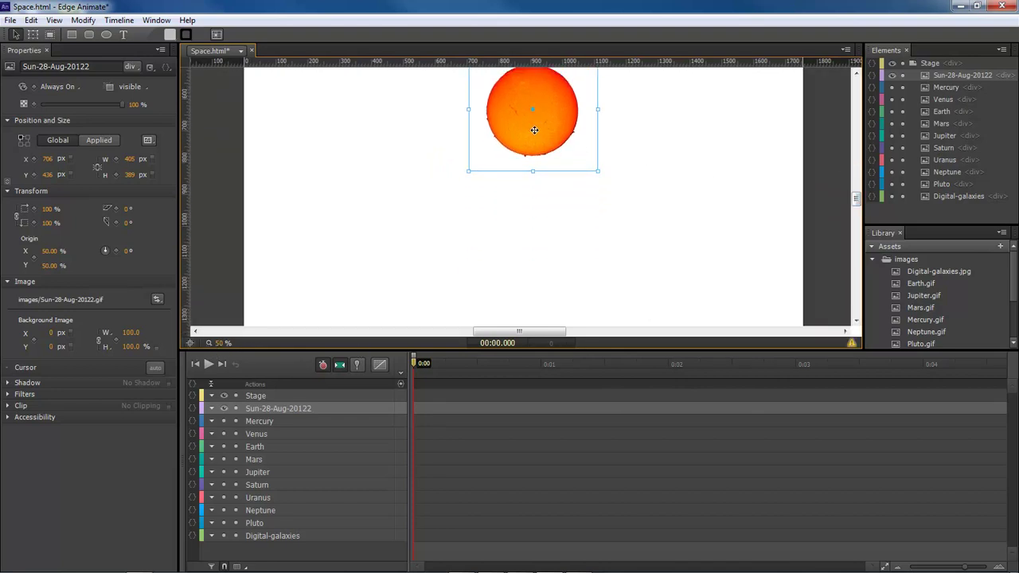
drag(534, 125, 551, 164)
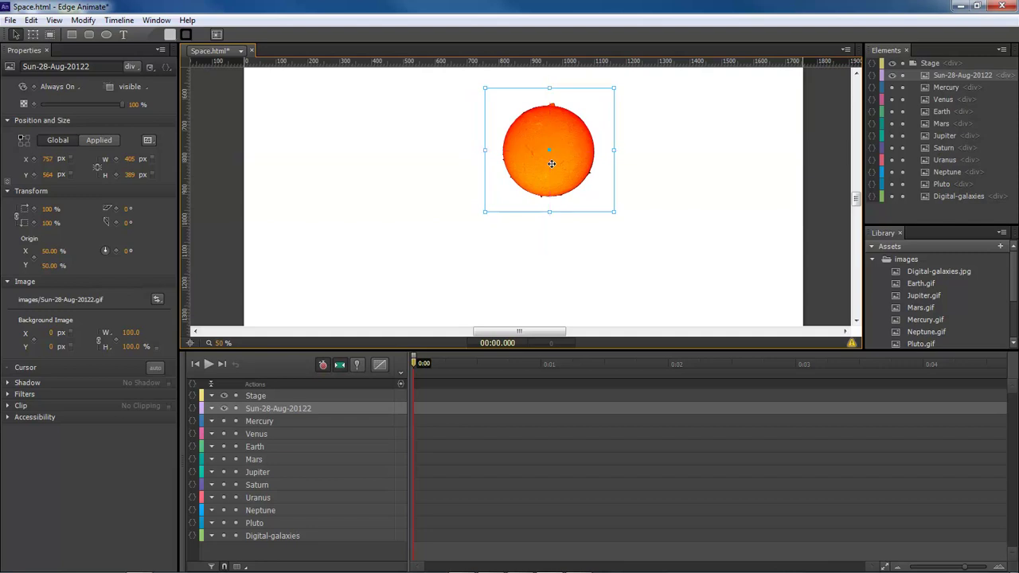
- Resize the sun to 172 px wide and 165 px high, and move it to about X 792, Y 676 px
click(128, 160)
text(1)
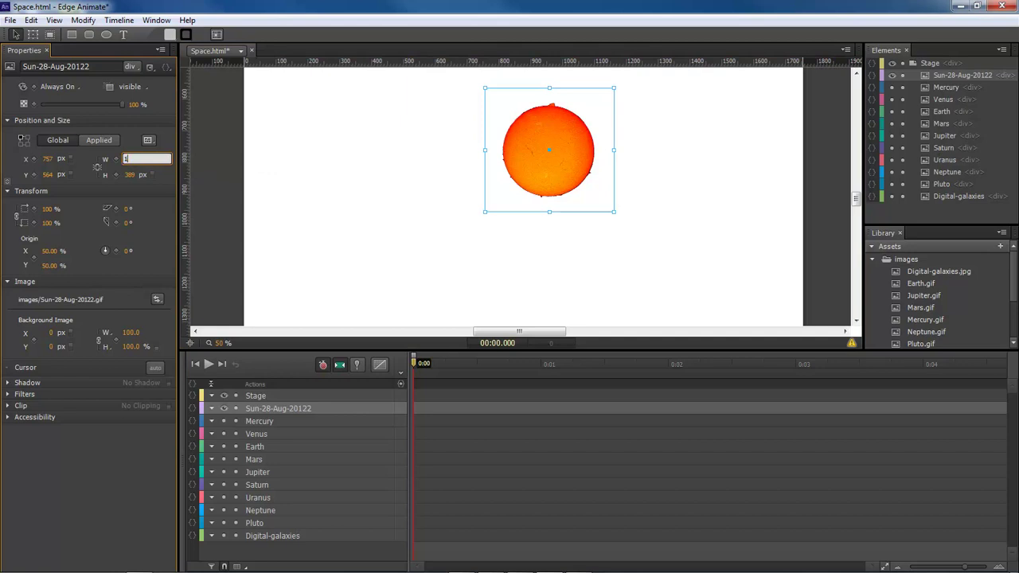
text(72)
key(Tab)
text(165)
key(Return)
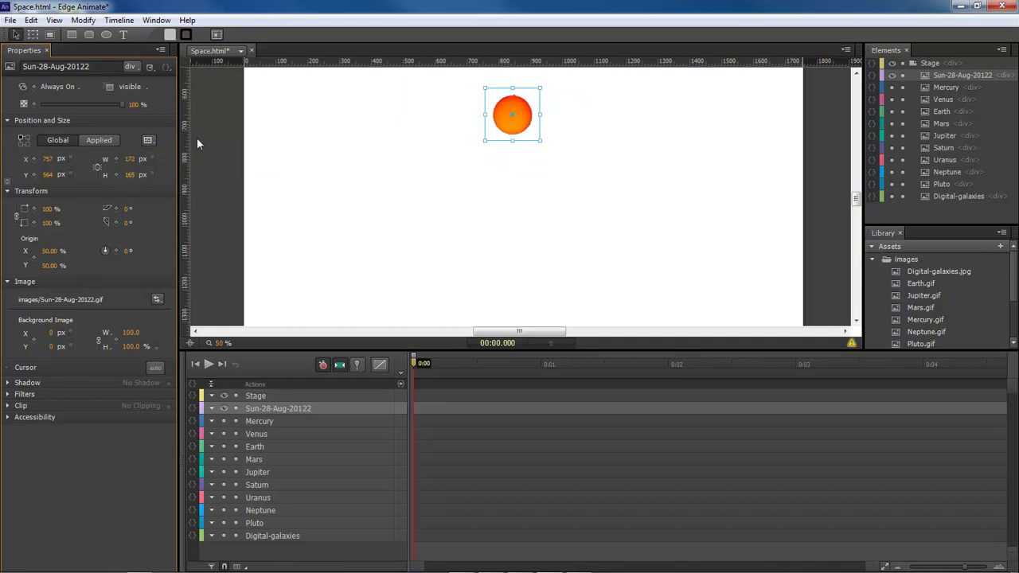
drag(515, 126, 524, 160)
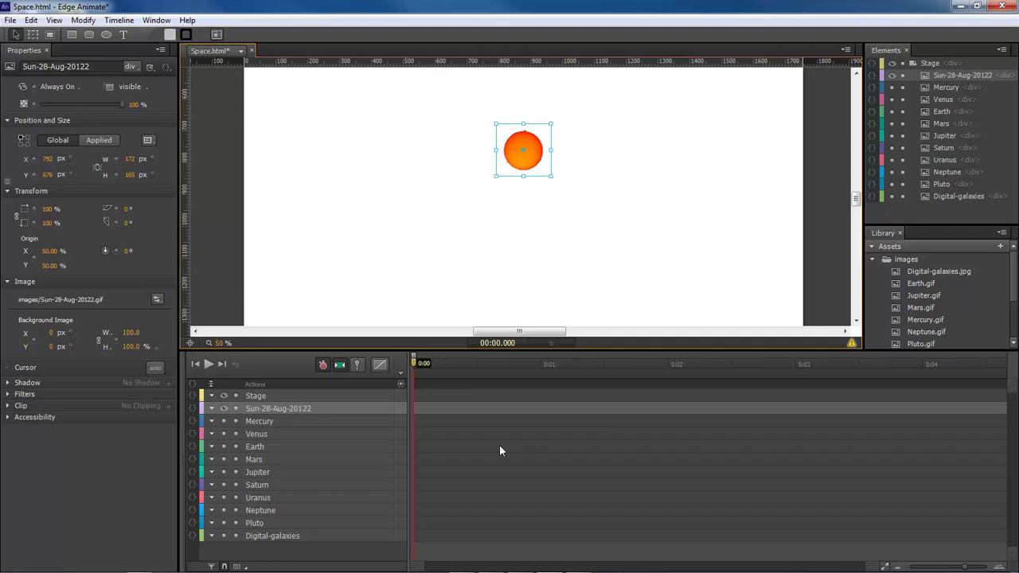
- Examine how Pluto circles the sun between 0:05 and 0:24.5 in the finished Space composition, and return to the working composition
click(240, 51)
click(226, 68)
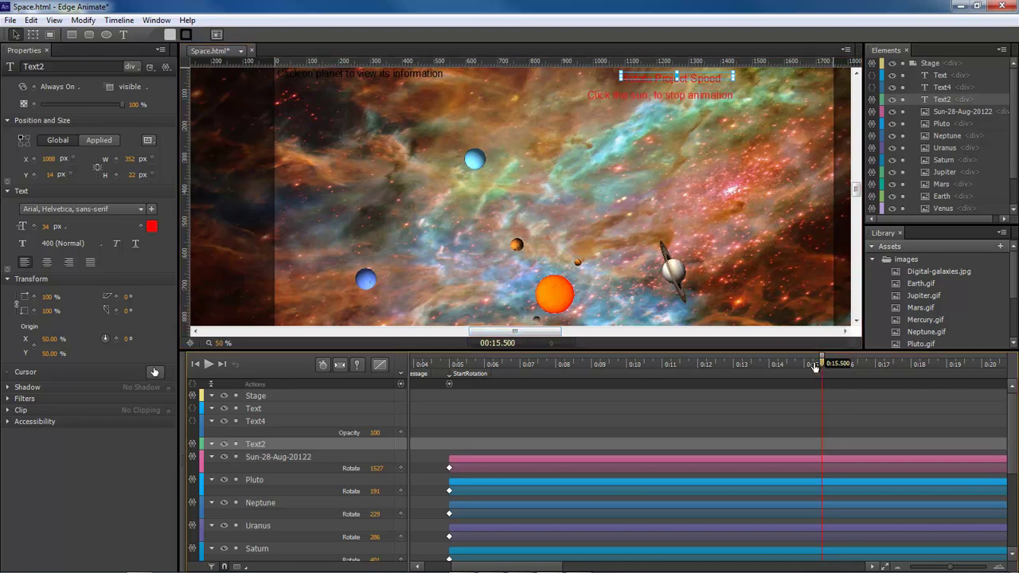
drag(823, 364, 450, 367)
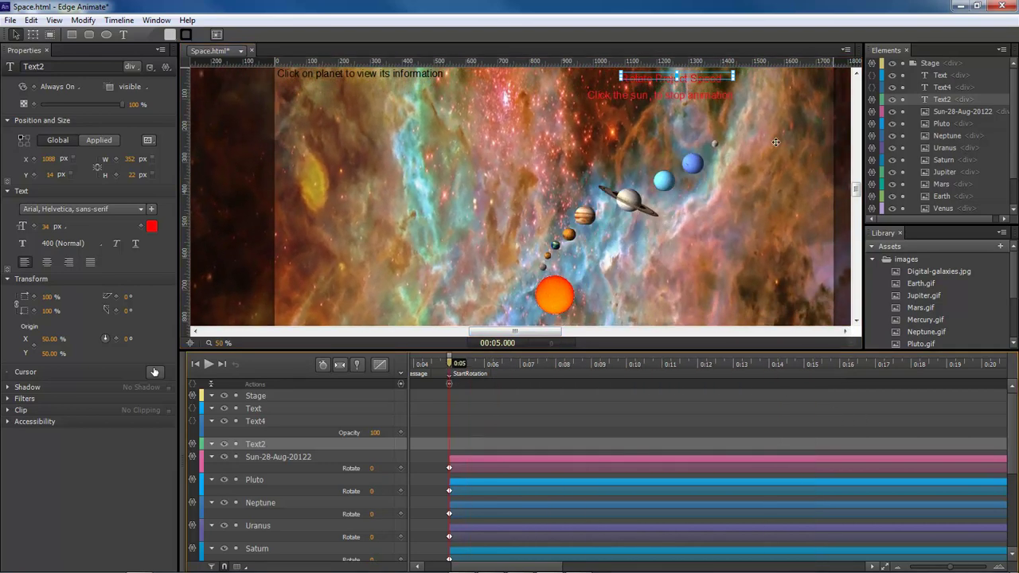
click(714, 143)
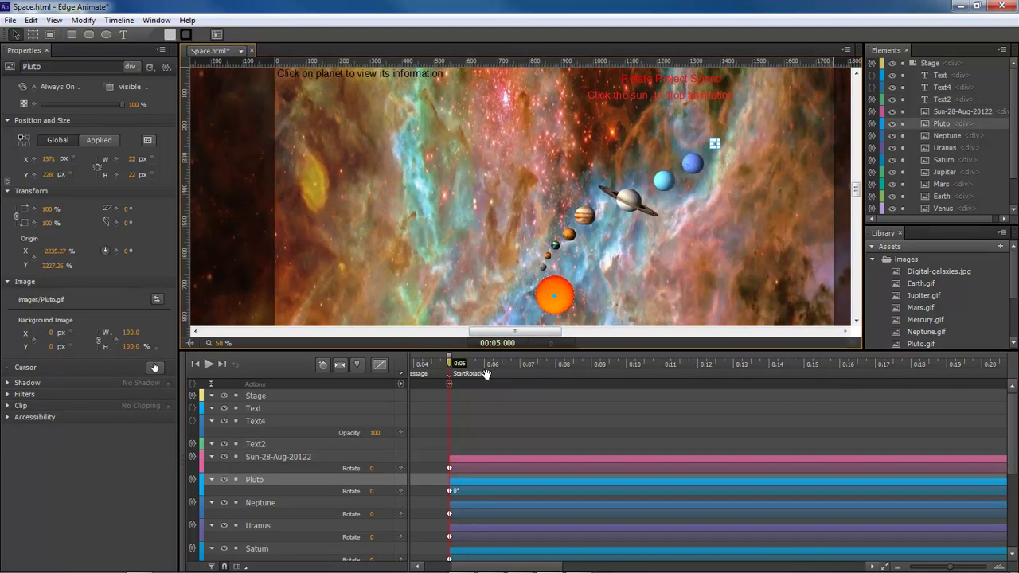
drag(451, 366, 999, 389)
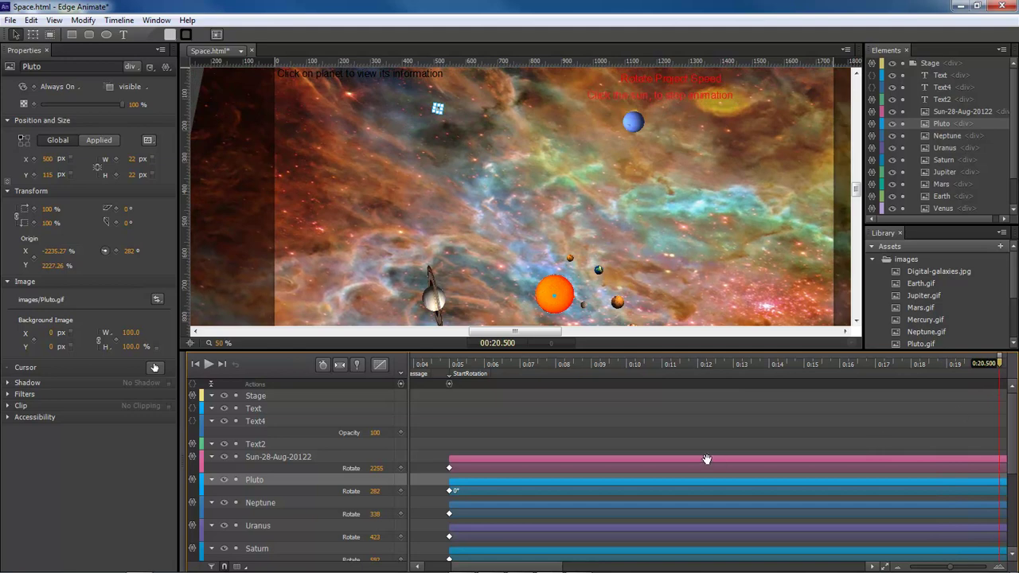
drag(510, 557, 605, 559)
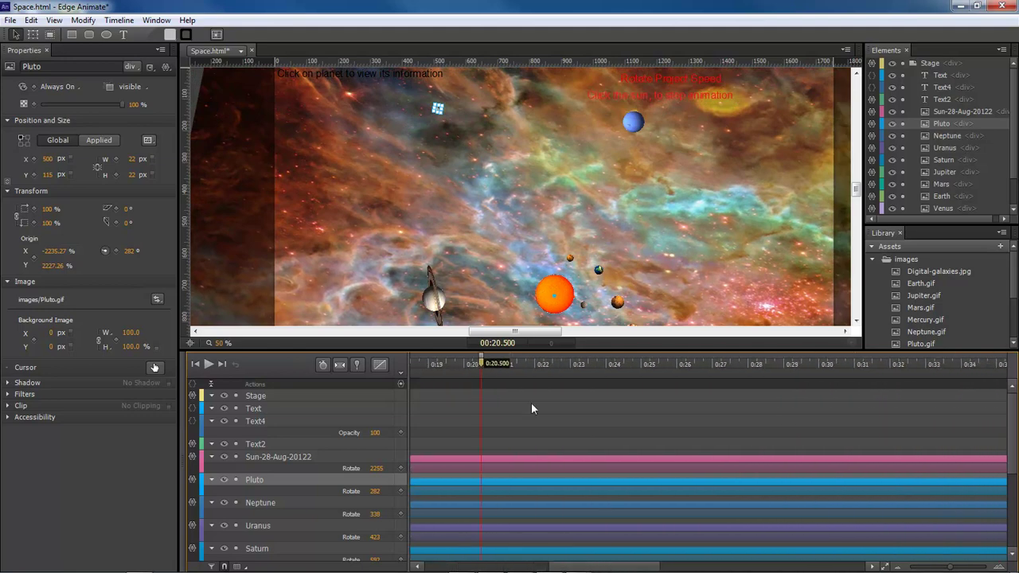
drag(484, 365, 620, 365)
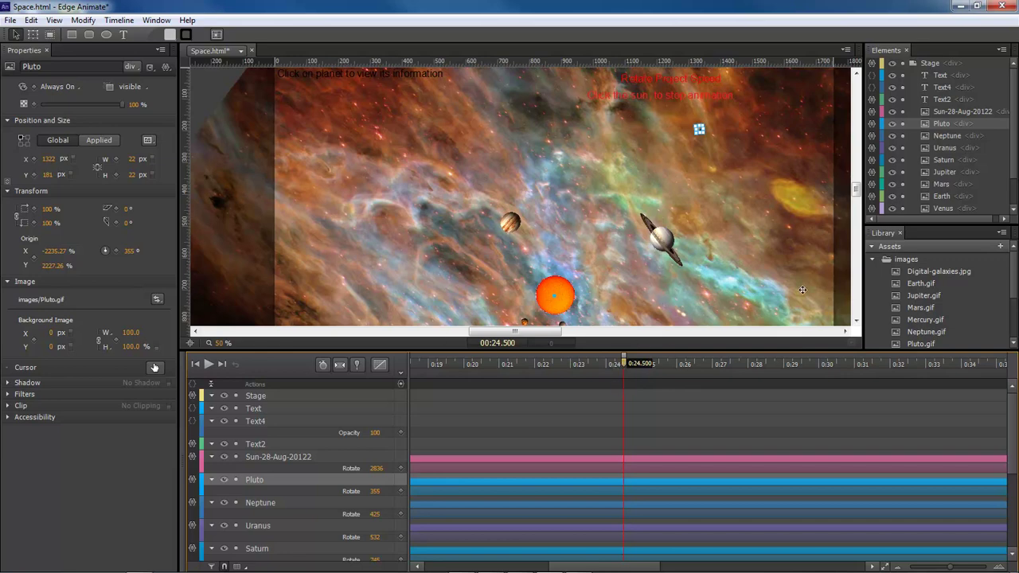
drag(624, 363, 464, 364)
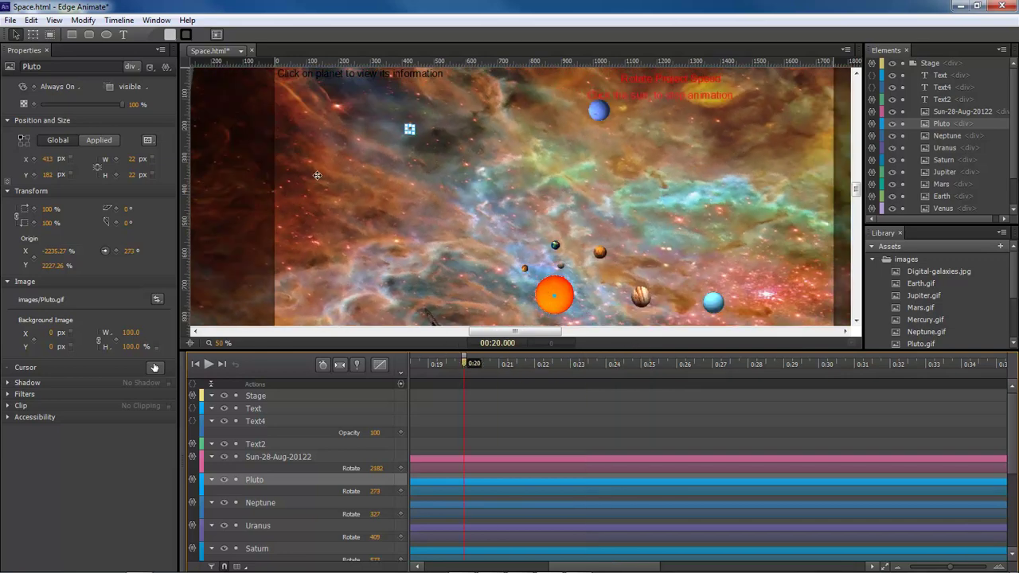
click(241, 51)
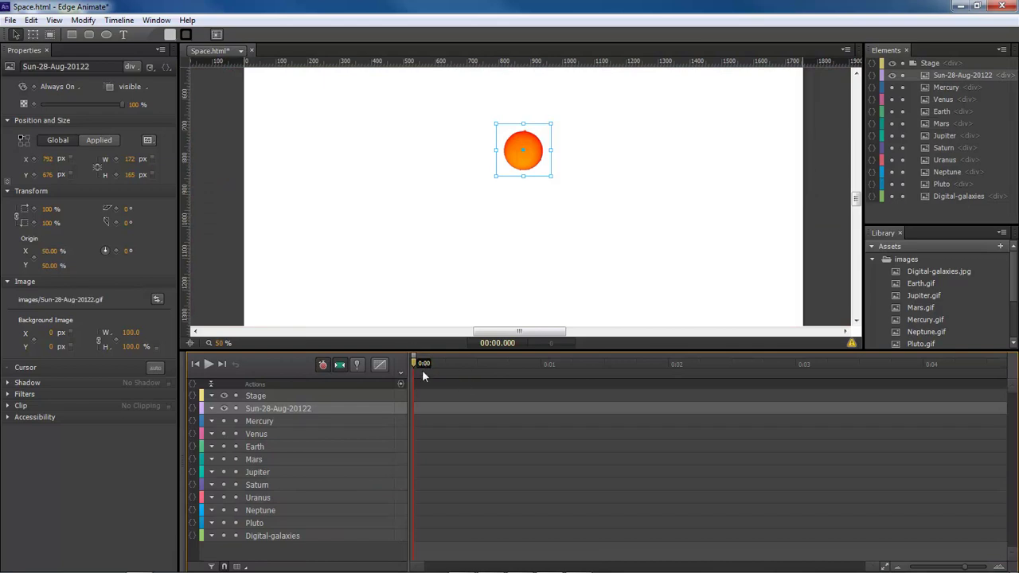
- Insert a timeline label named StartRotation at 0:06
drag(421, 369, 779, 377)
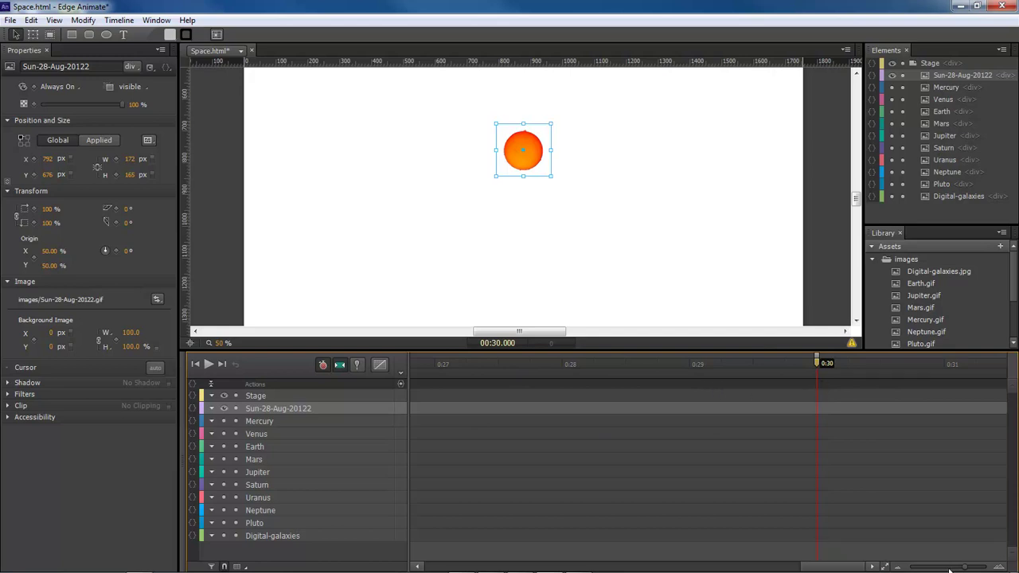
drag(964, 567, 939, 568)
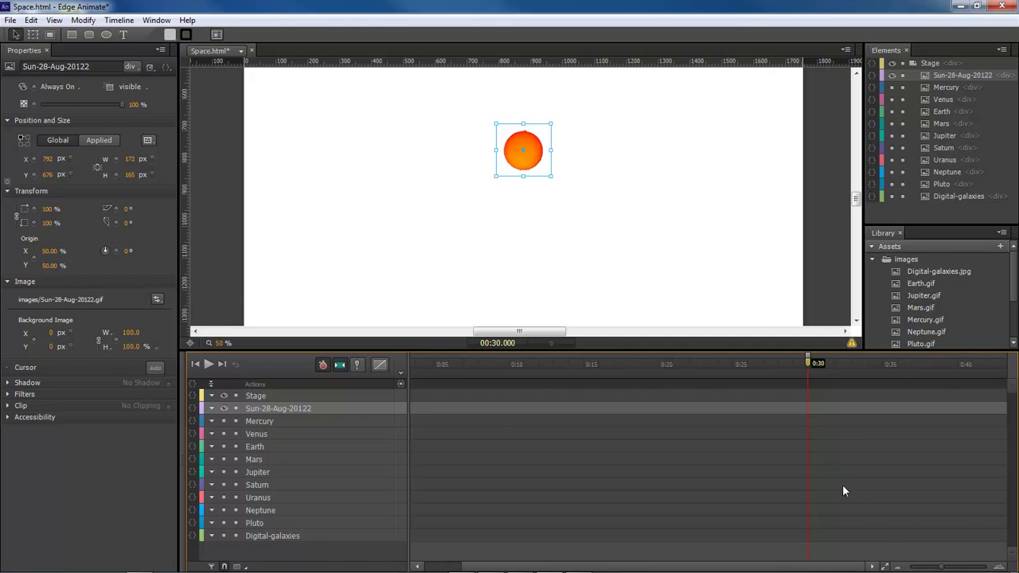
drag(810, 370, 448, 365)
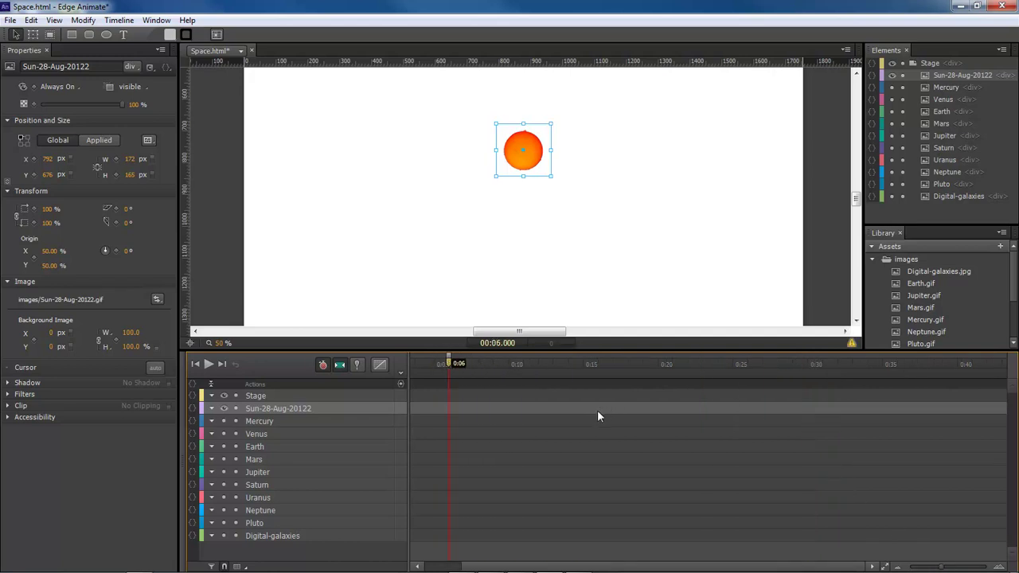
click(400, 373)
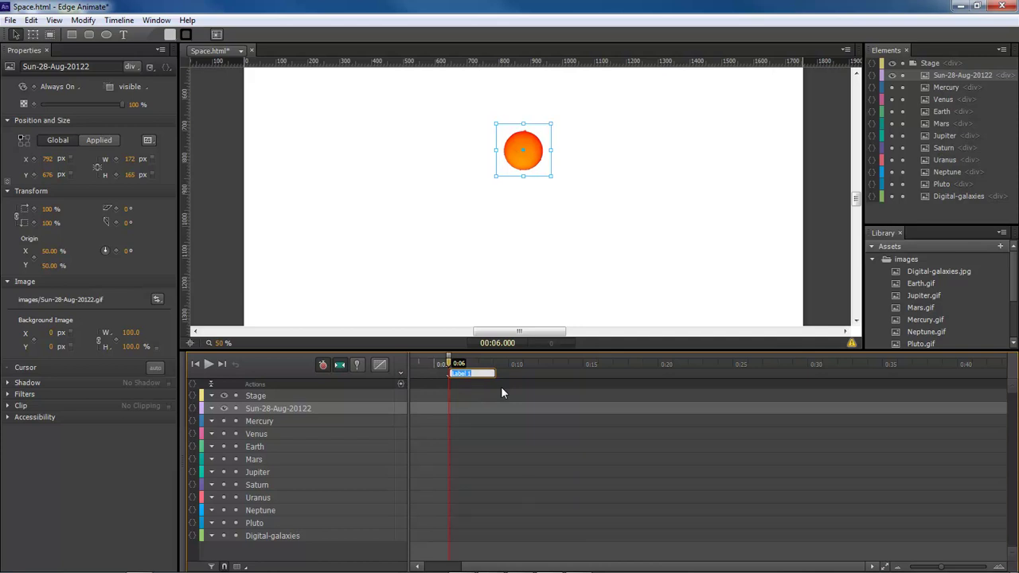
text(StartRotation)
key(Return)
- Add a timeline trigger with the Stop action at 0:00
drag(477, 567, 408, 570)
drag(505, 364, 413, 367)
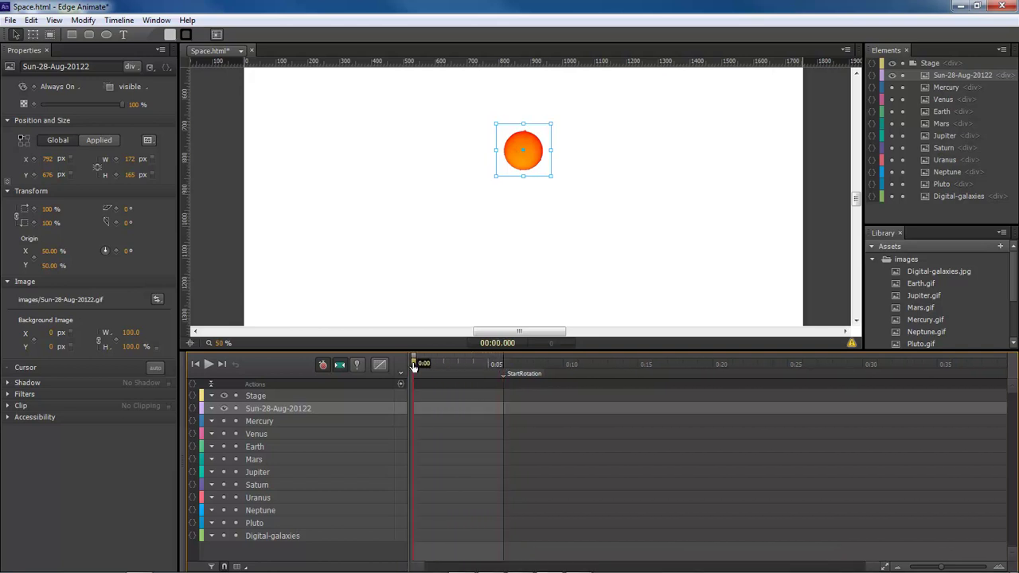
click(399, 383)
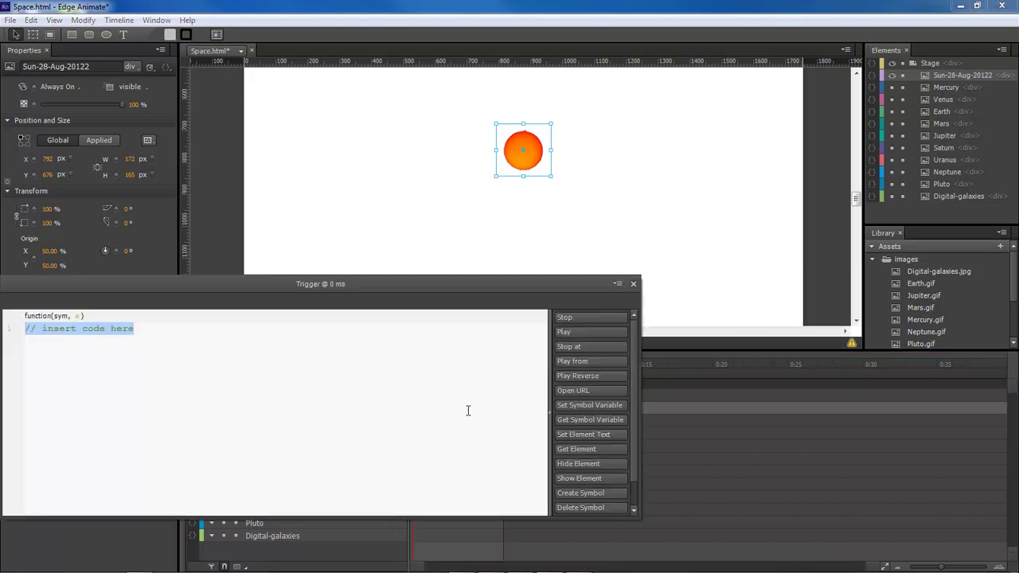
click(590, 317)
click(633, 284)
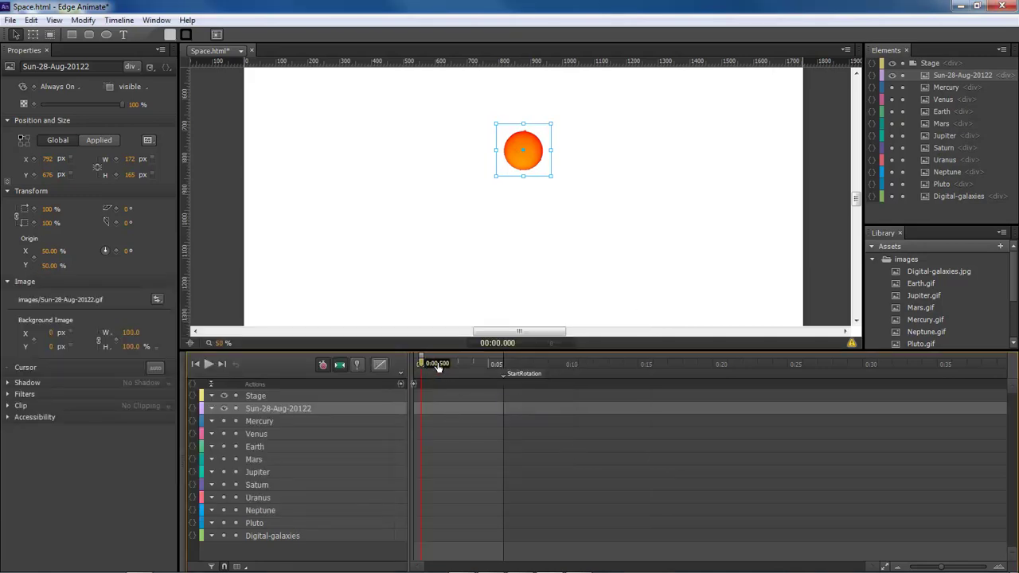
- Add a rotation keyframe for the sun at 0:06, on the StartRotation label
drag(416, 365, 503, 366)
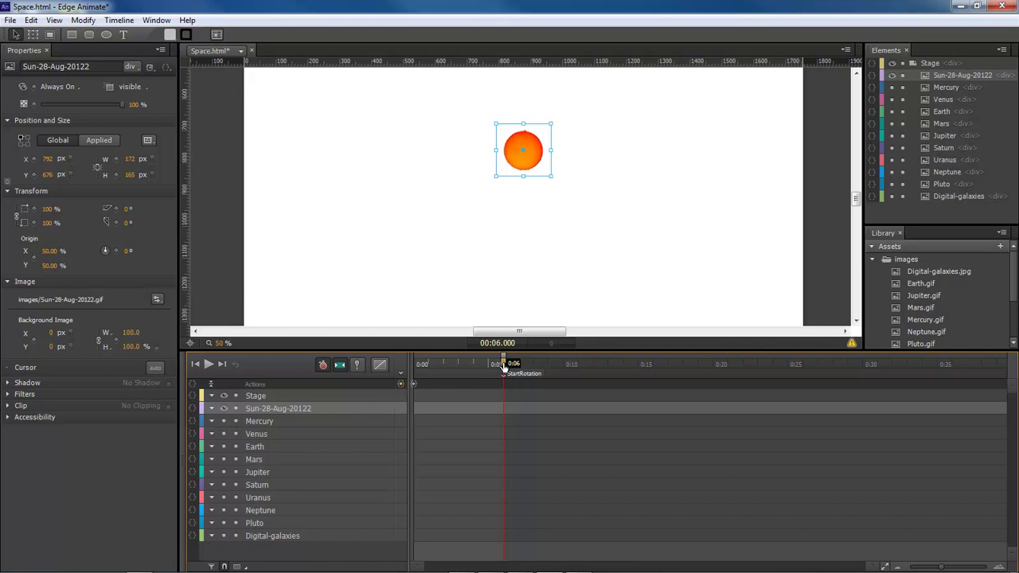
key(p)
click(115, 251)
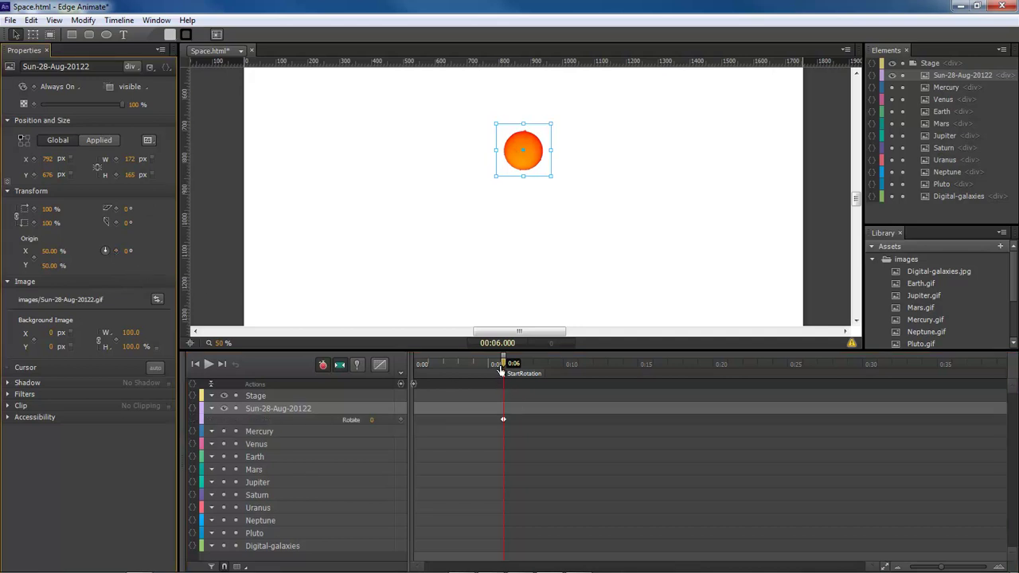
- Set the sun's rotation to 8000° at 0:30 so that it spins from the StartRotation label
drag(503, 364, 801, 375)
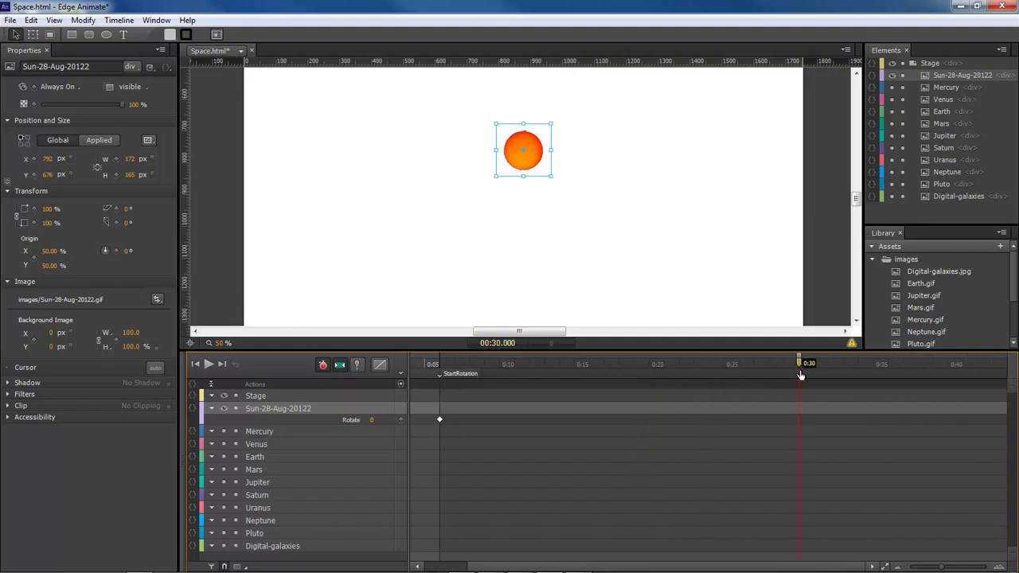
drag(801, 566, 723, 570)
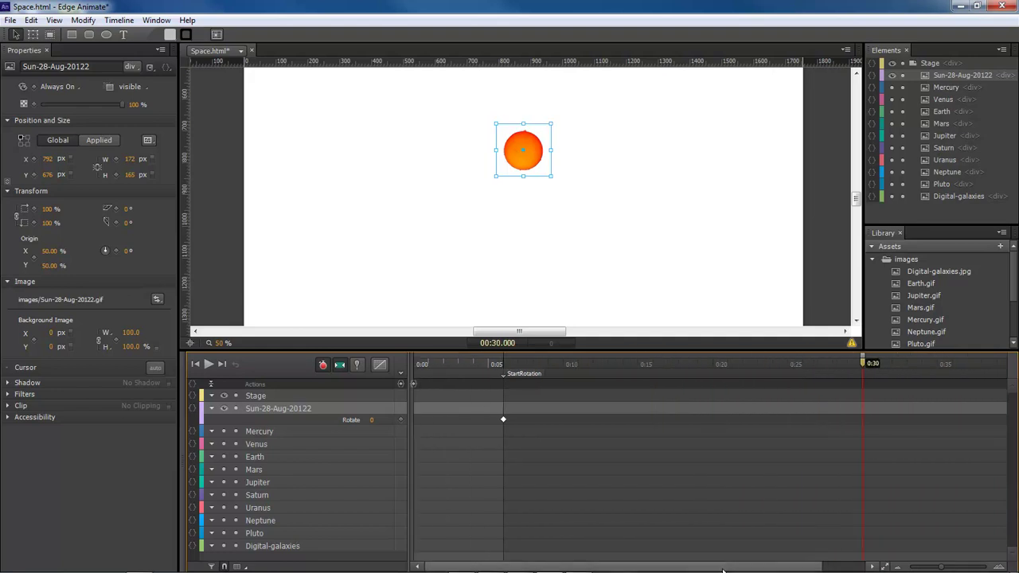
click(127, 251)
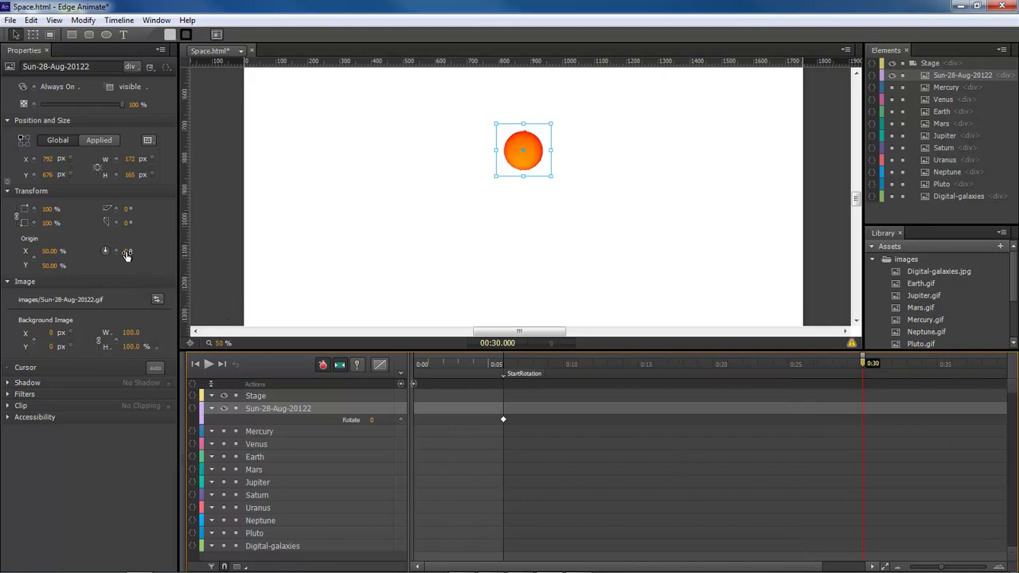
text(80)
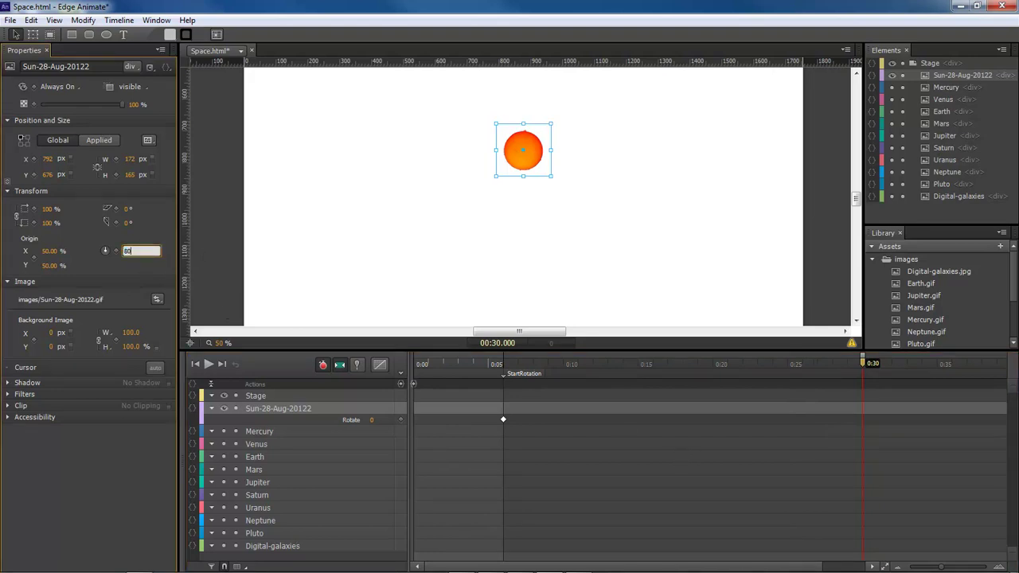
text(00)
key(Return)
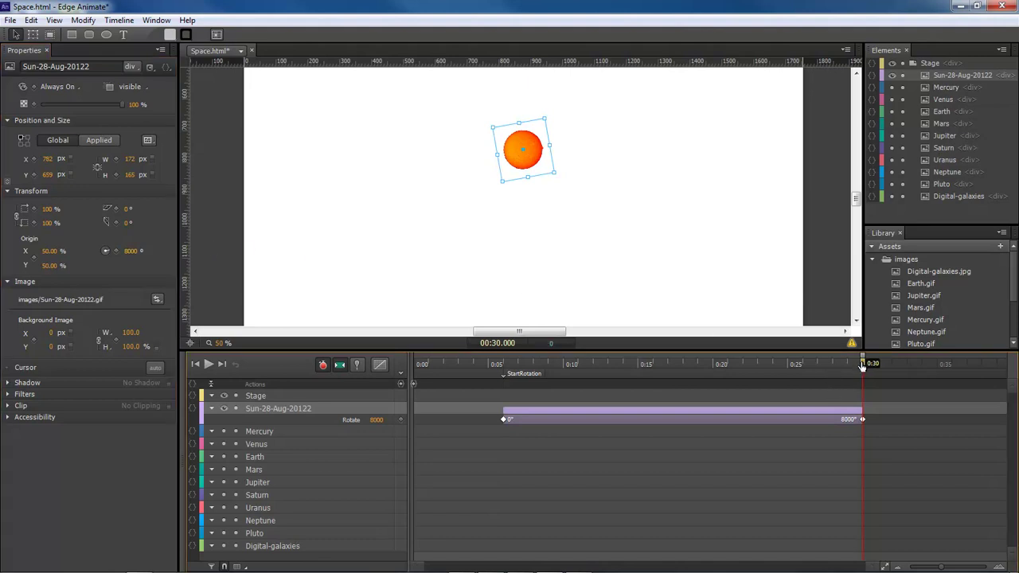
- Play the sun's rotation from 0:06 to check the spin, and return the playhead to 0:06
key(p)
drag(863, 367, 514, 368)
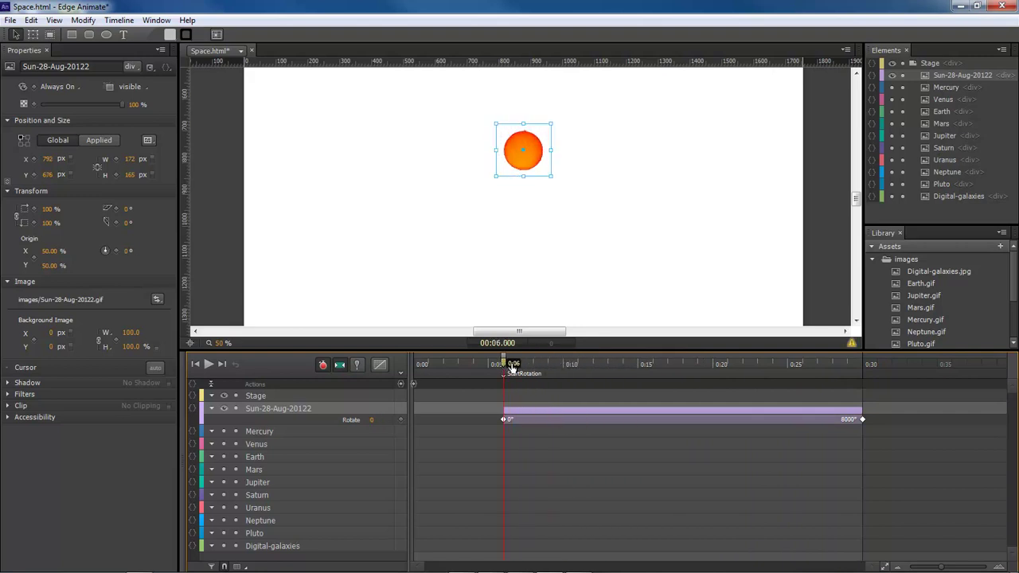
key(space)
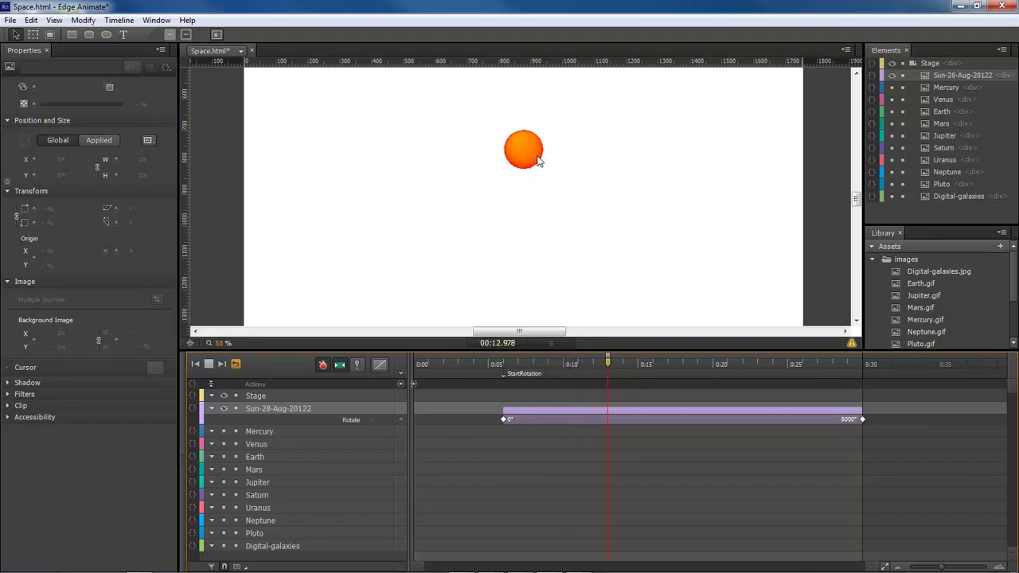
click(516, 168)
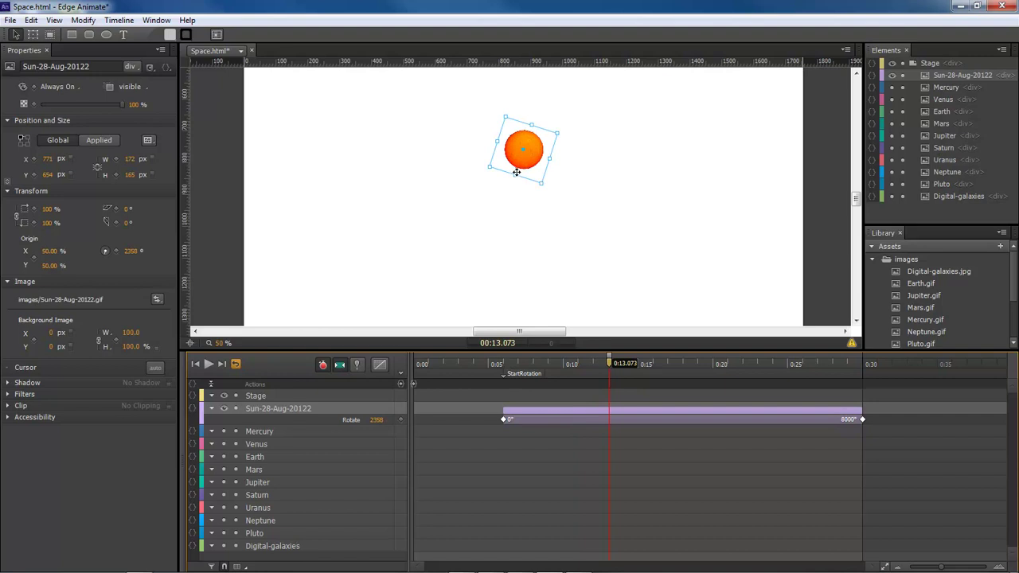
click(546, 291)
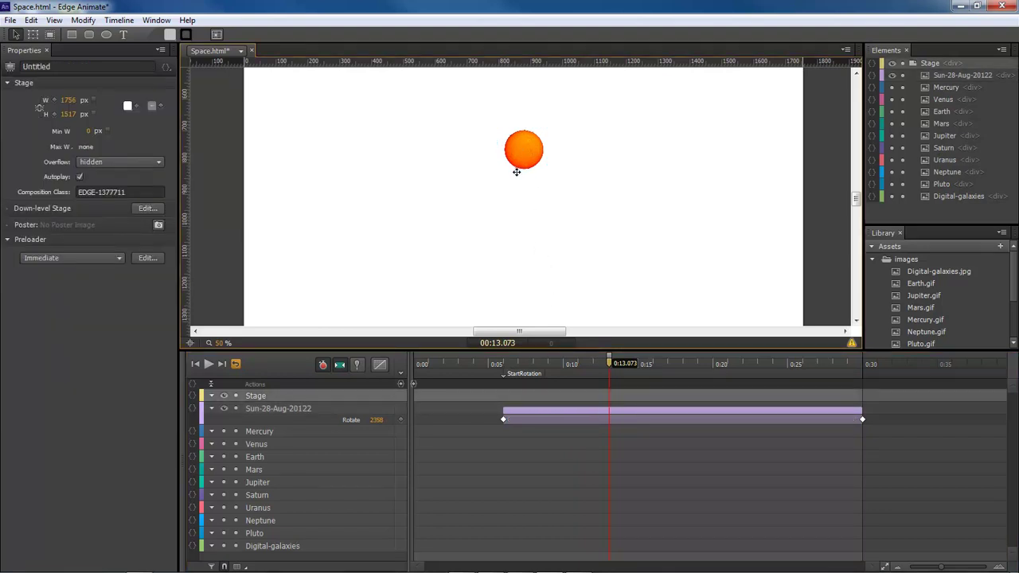
key(space)
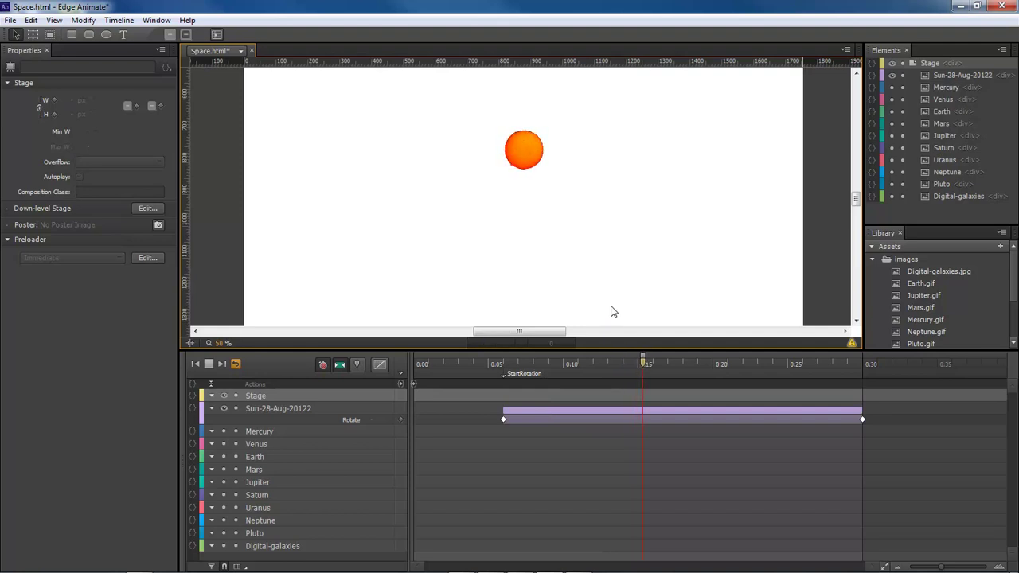
key(space)
drag(640, 367, 502, 387)
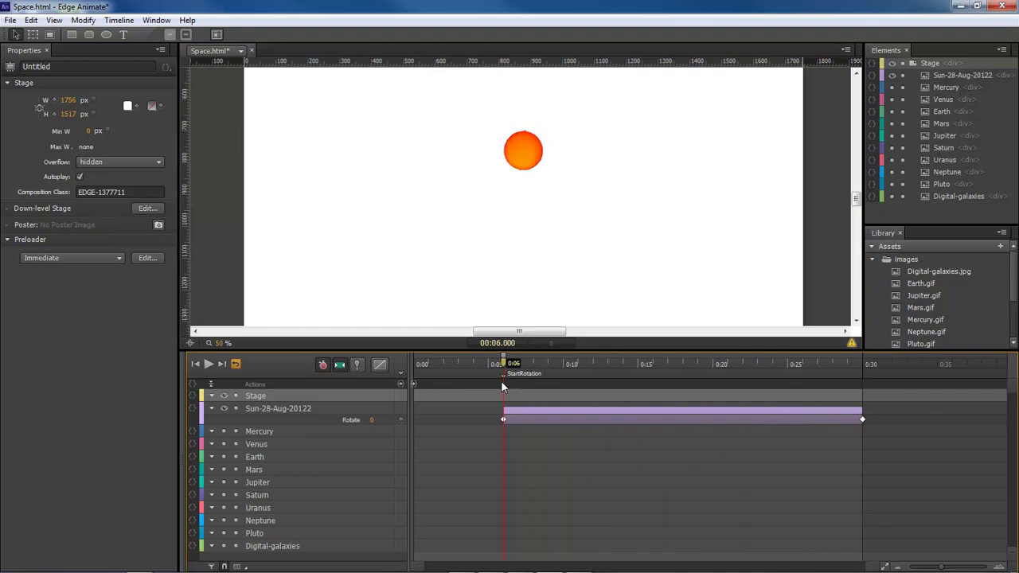
- Make Mercury visible, bring it close to the sun and resize it to 22 by 22 px
click(259, 434)
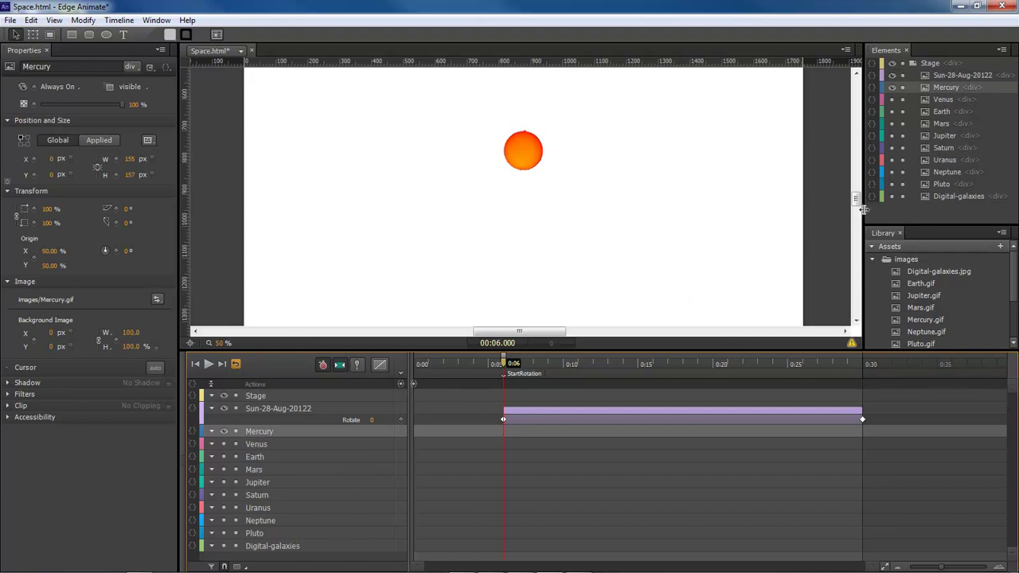
drag(857, 199, 857, 197)
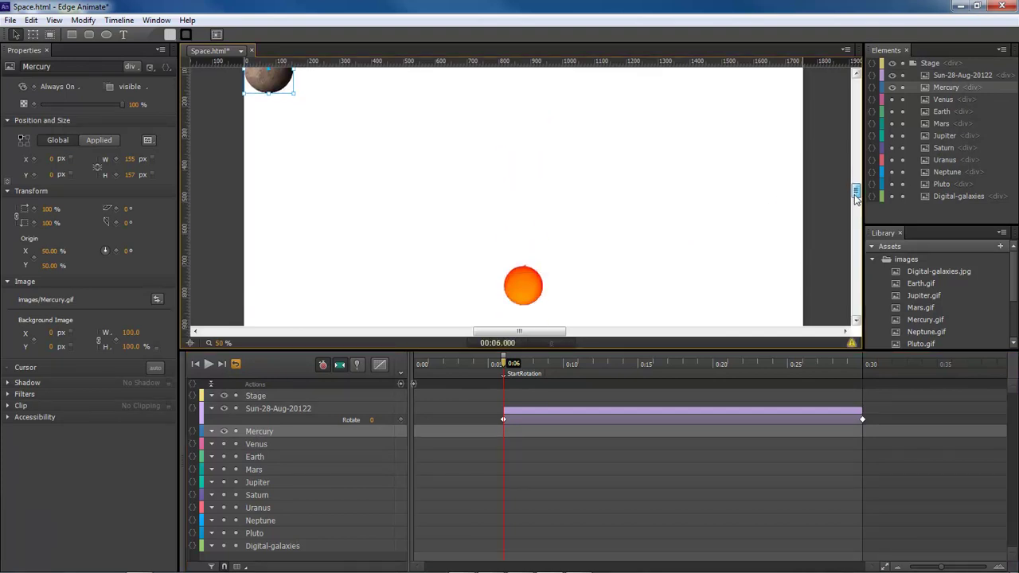
drag(260, 76, 542, 258)
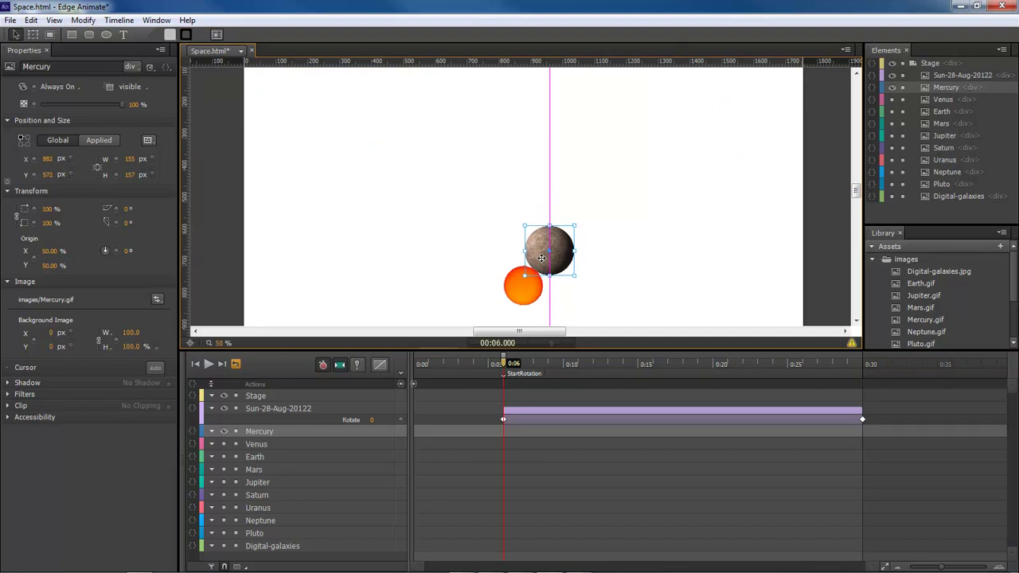
drag(542, 258, 543, 260)
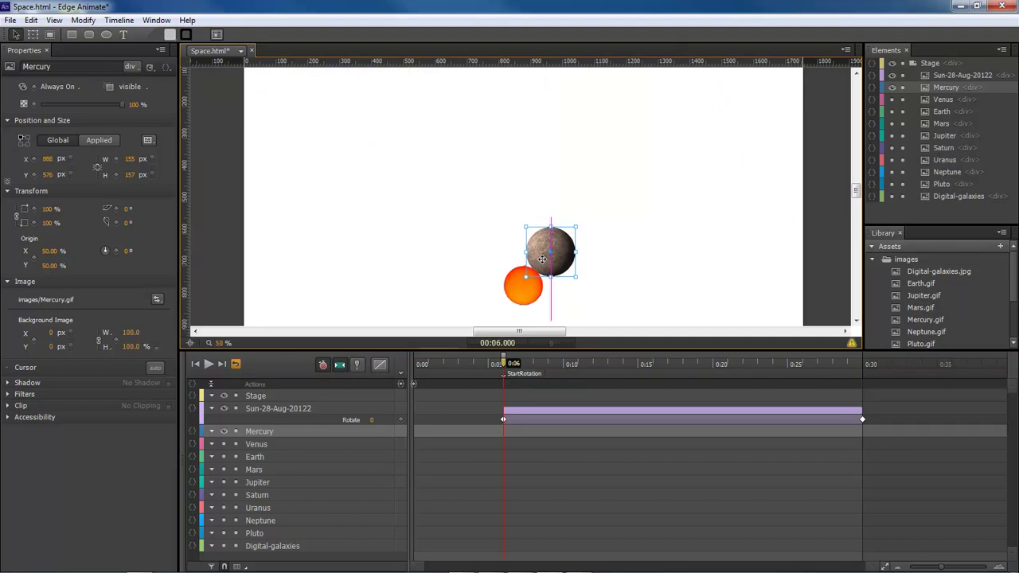
click(131, 160)
text(22)
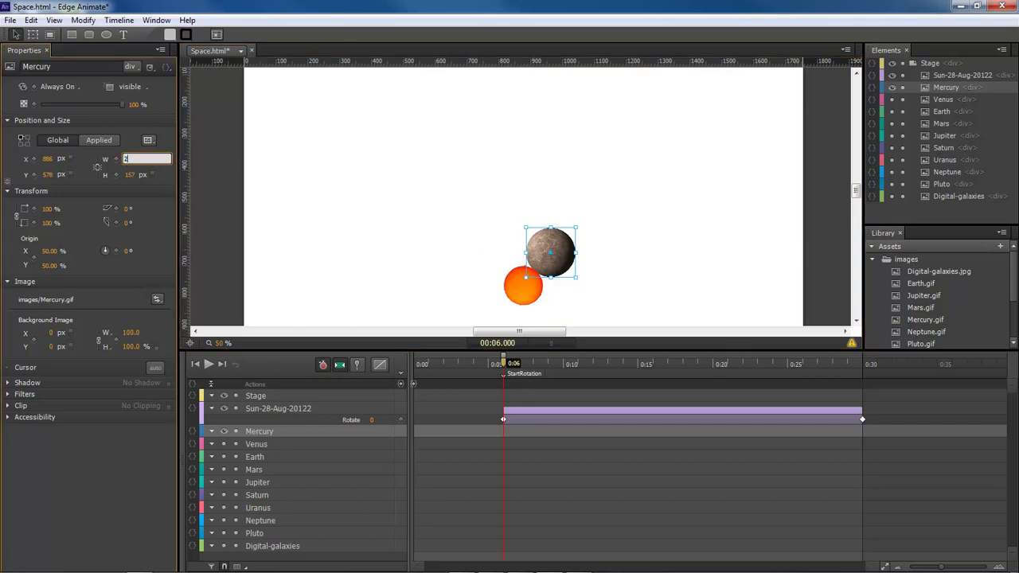
key(Return)
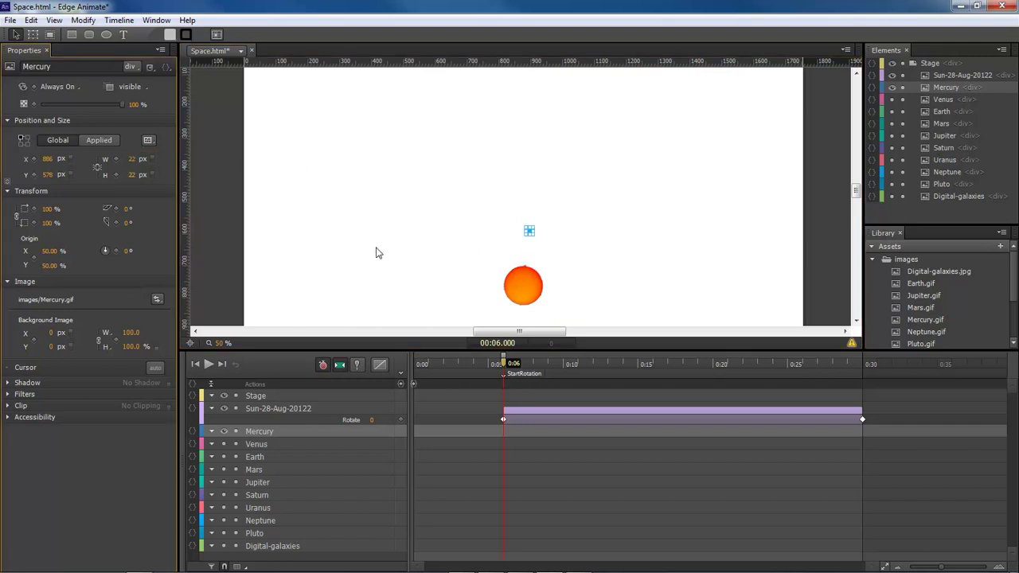
- Place Mercury just off the sun's upper-right edge, at about X 916 px and Y 665 px
click(530, 231)
drag(529, 231, 538, 258)
click(597, 263)
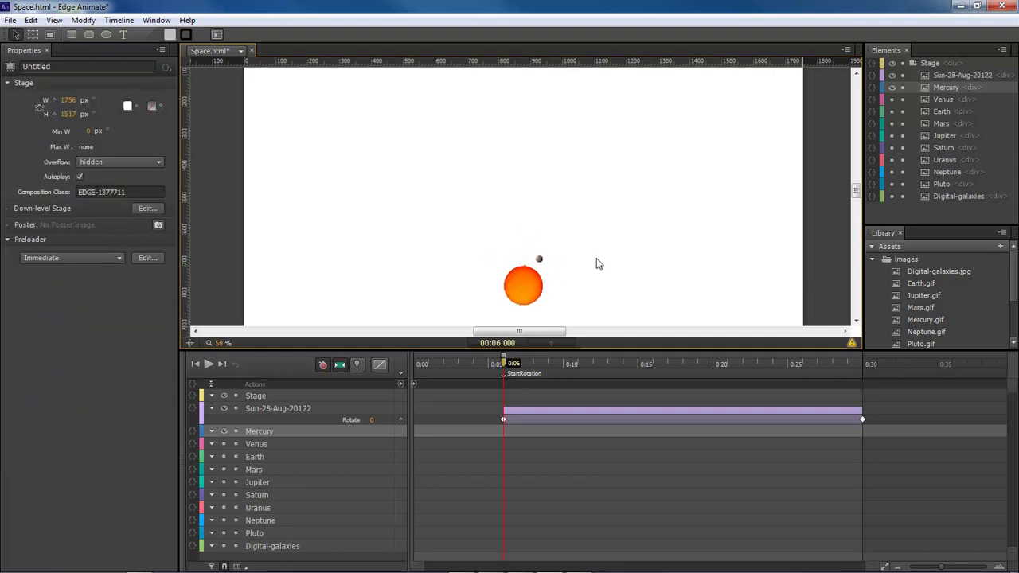
click(539, 259)
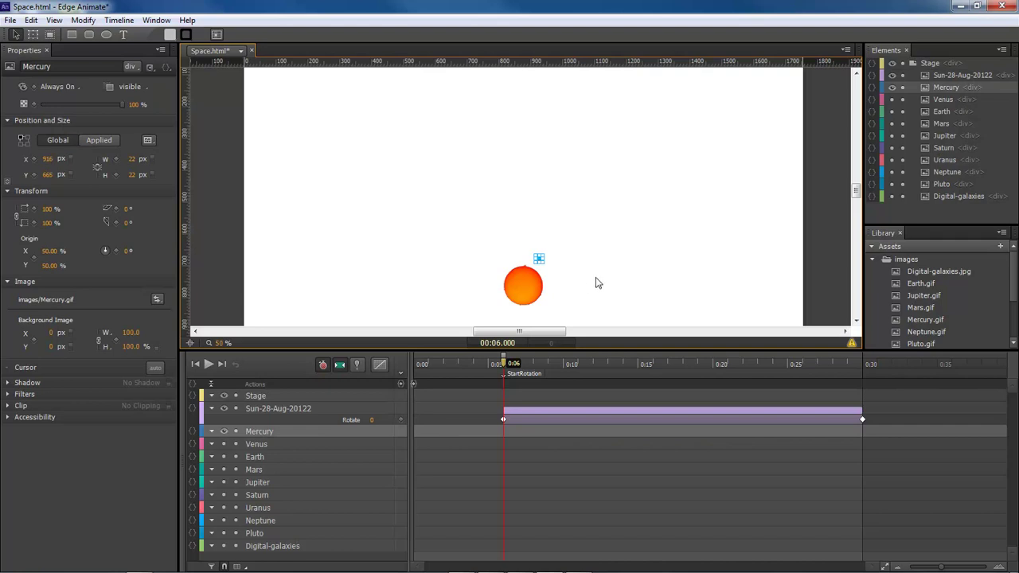
- Move Mercury's transform origin to the centre of the sun using the Transform tool
click(32, 35)
drag(538, 260, 522, 290)
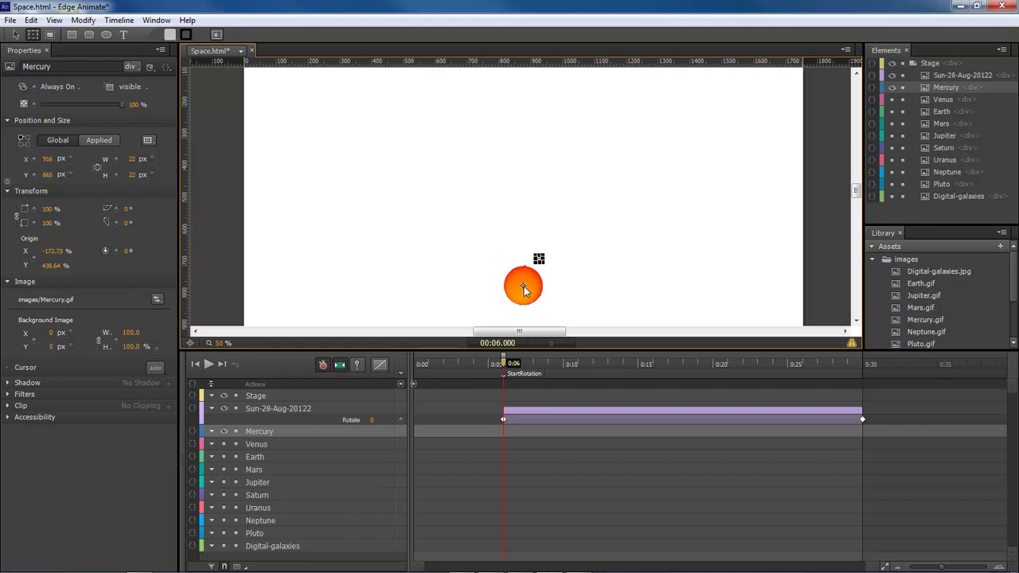
click(634, 251)
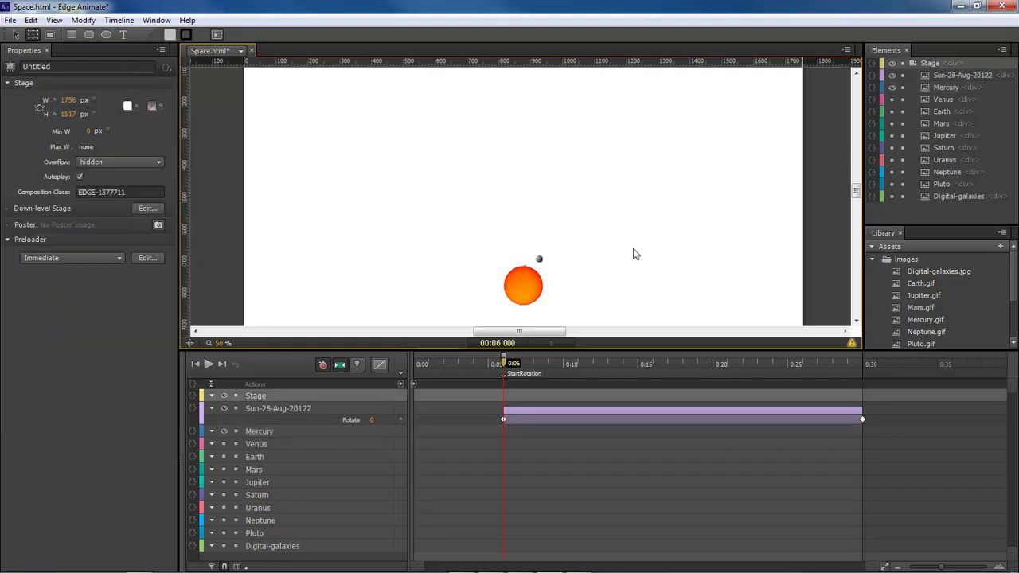
click(538, 260)
click(550, 258)
click(538, 258)
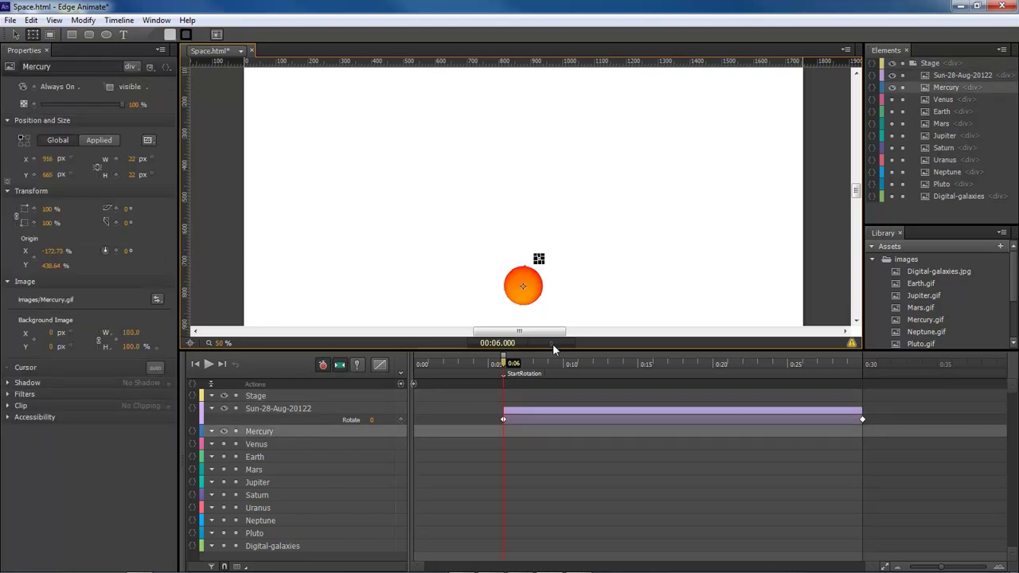
- Add a rotation keyframe for Mercury at 0:06 and set its rotation to 10700° at 0:30
click(116, 251)
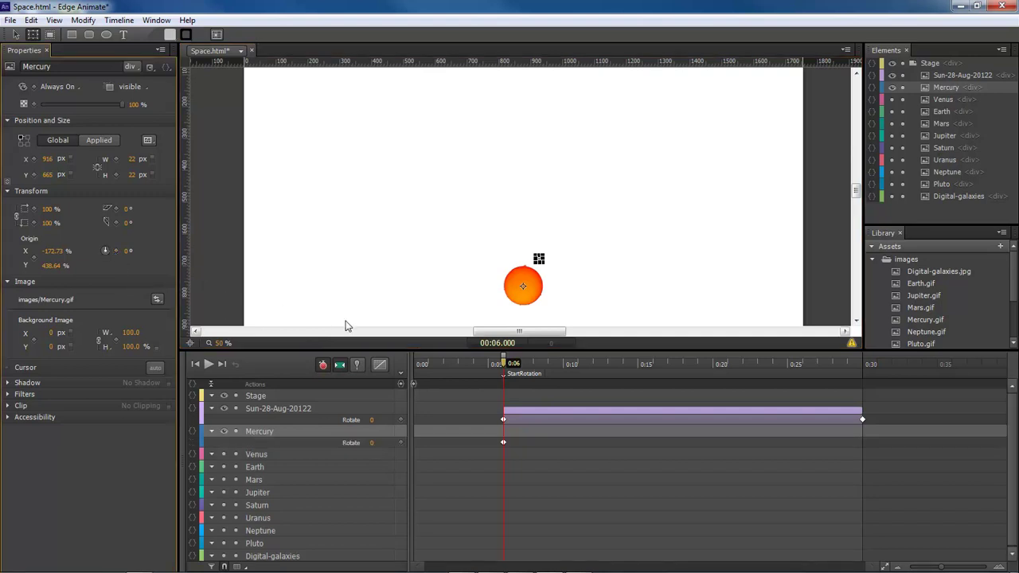
drag(506, 368, 864, 364)
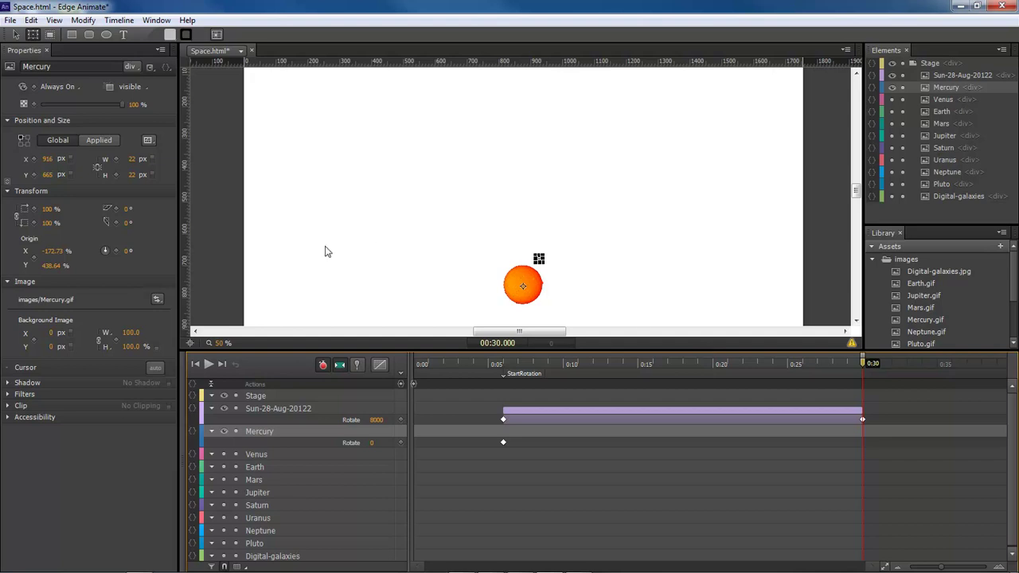
click(126, 252)
text(1)
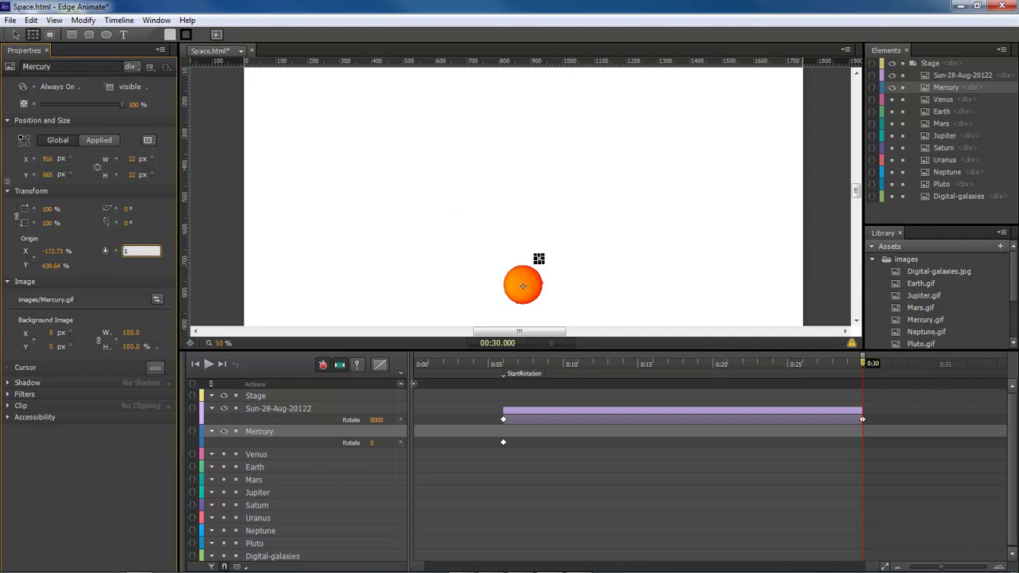
text(0700)
key(Return)
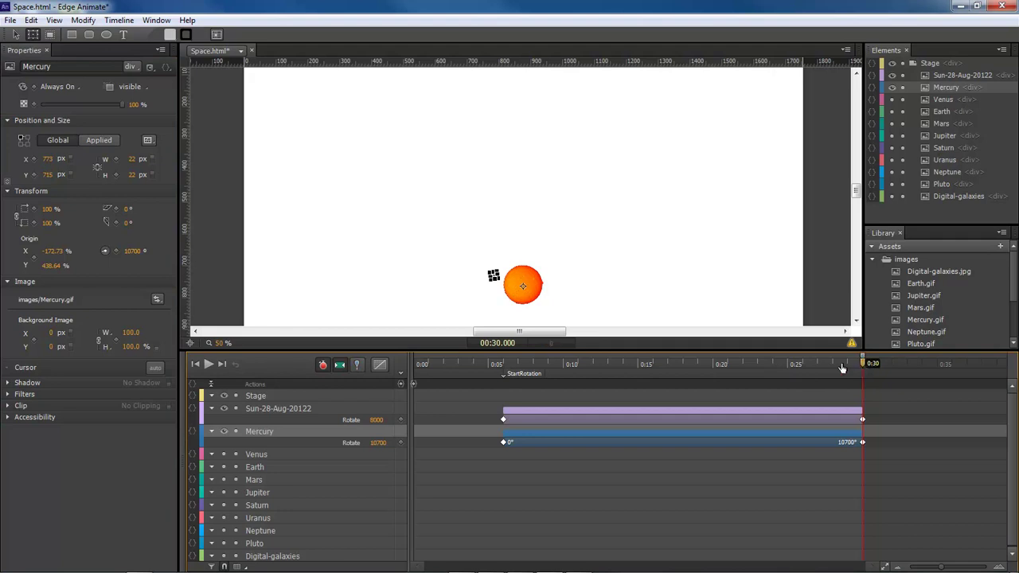
- Play the animation from 0:06 to check Mercury's orbit around the sun, and return the playhead to 0:06
drag(864, 368, 503, 368)
click(634, 273)
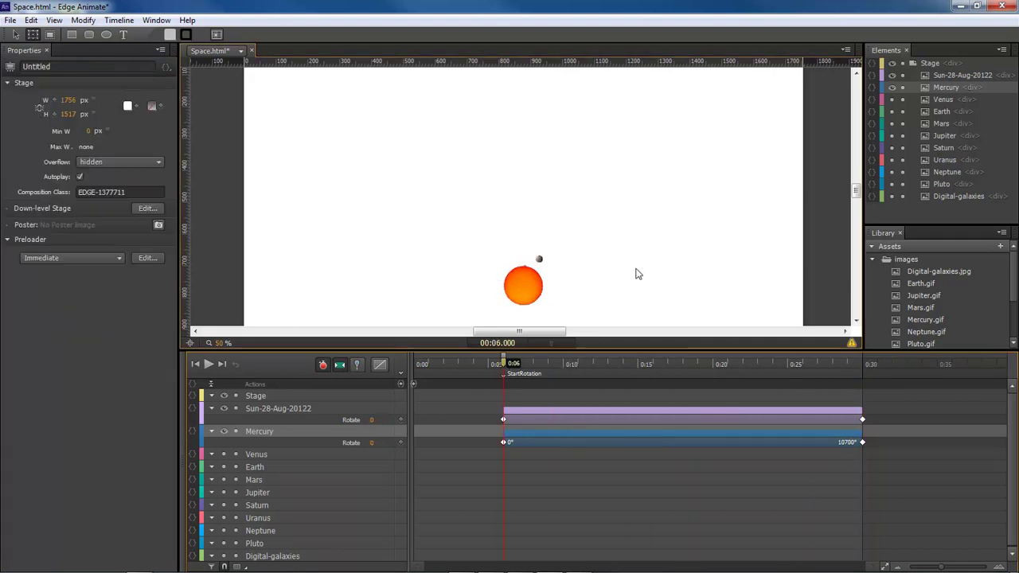
key(space)
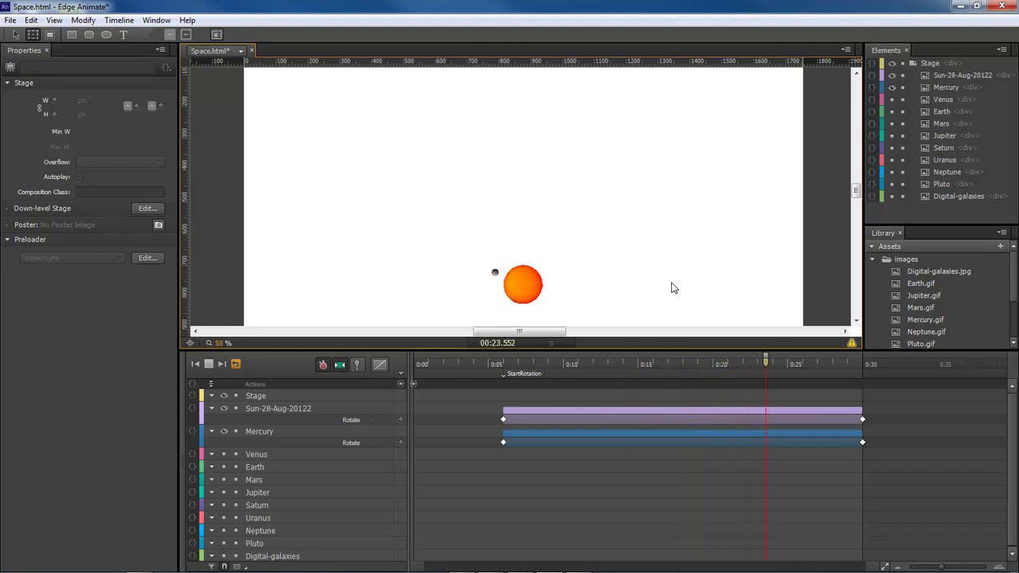
key(space)
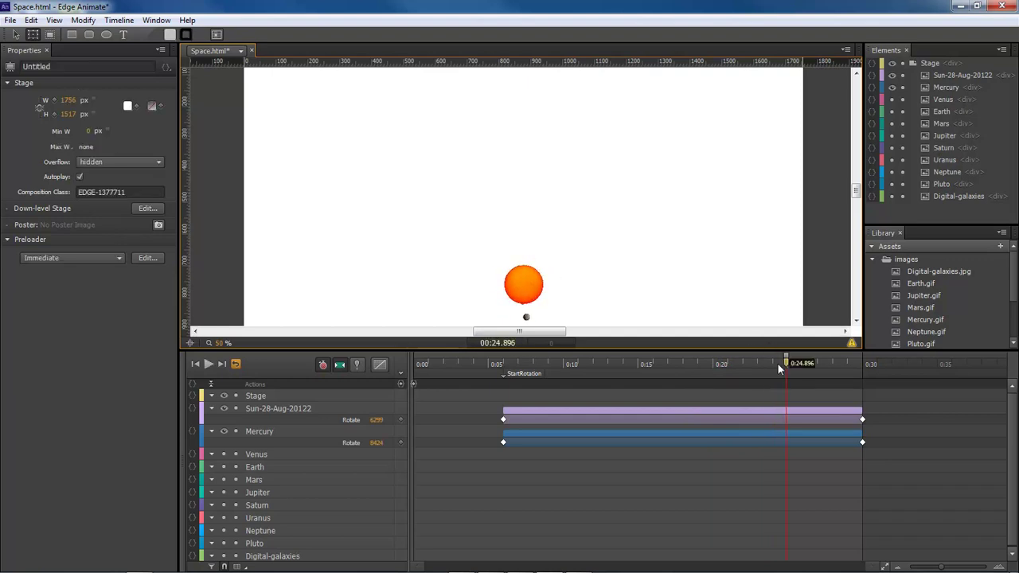
drag(787, 366, 503, 366)
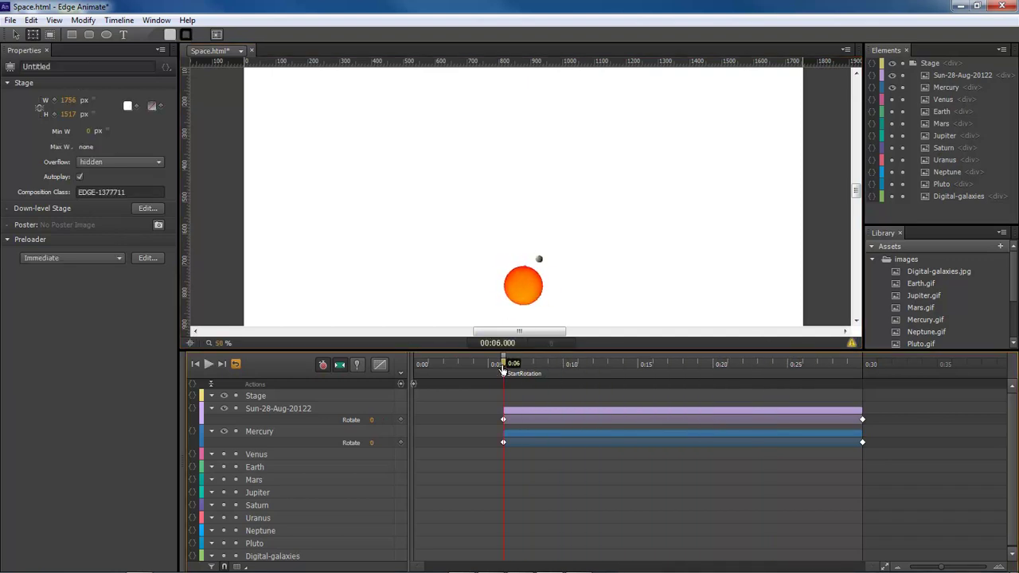
click(621, 286)
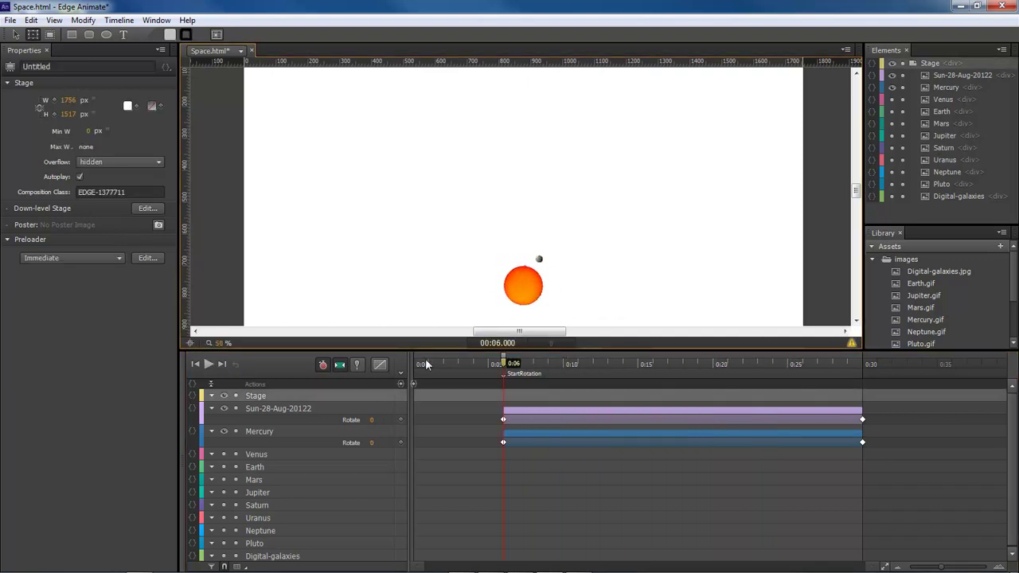
- Show Venus, bring it near the sun, and set its width and height to 22 px
click(224, 454)
drag(286, 104, 601, 238)
click(129, 158)
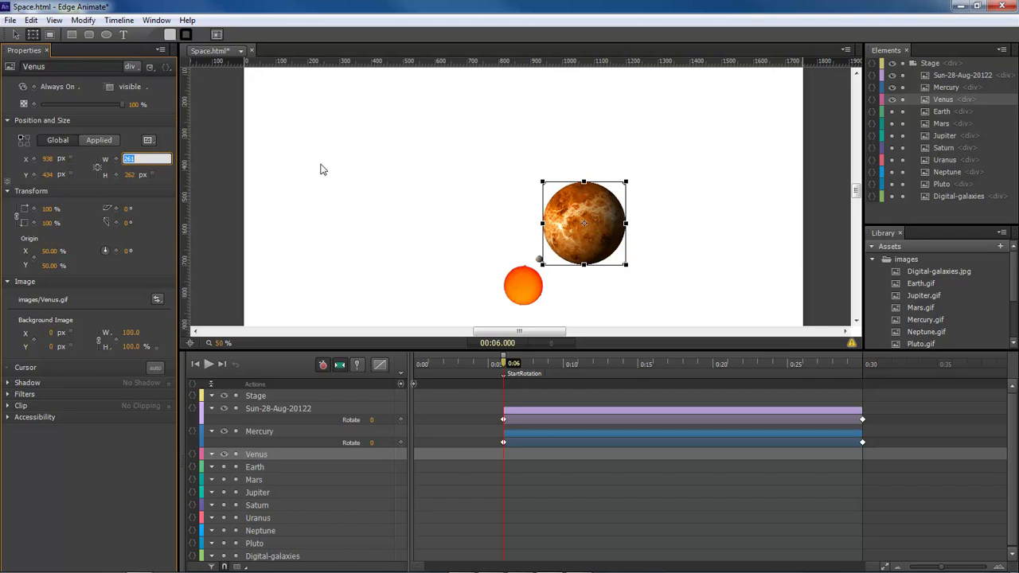
text(22)
key(Tab)
text(22)
key(Return)
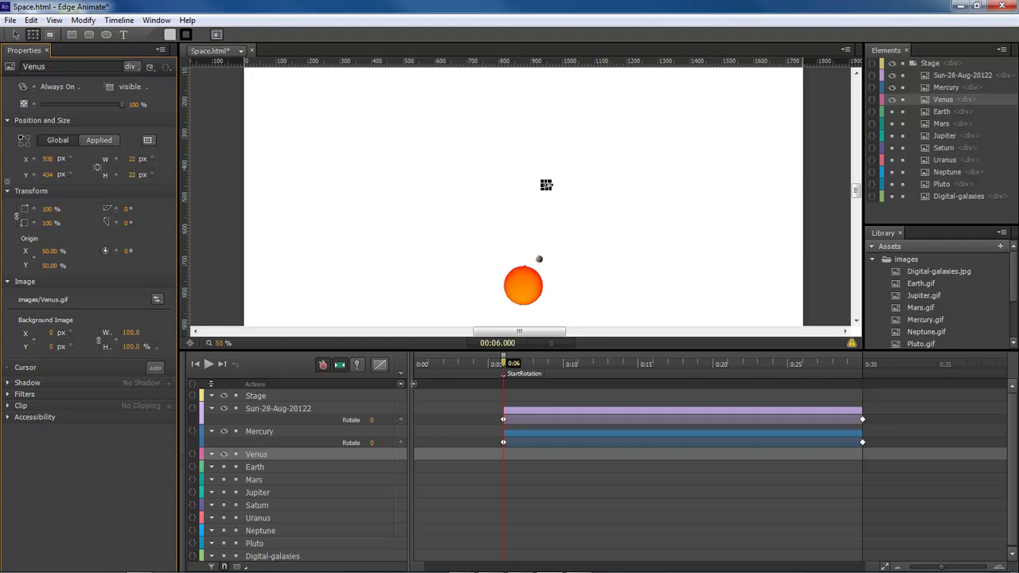
- Place Venus just beyond Mercury, away from the sun, at about X 942 px and Y 628 px
click(554, 197)
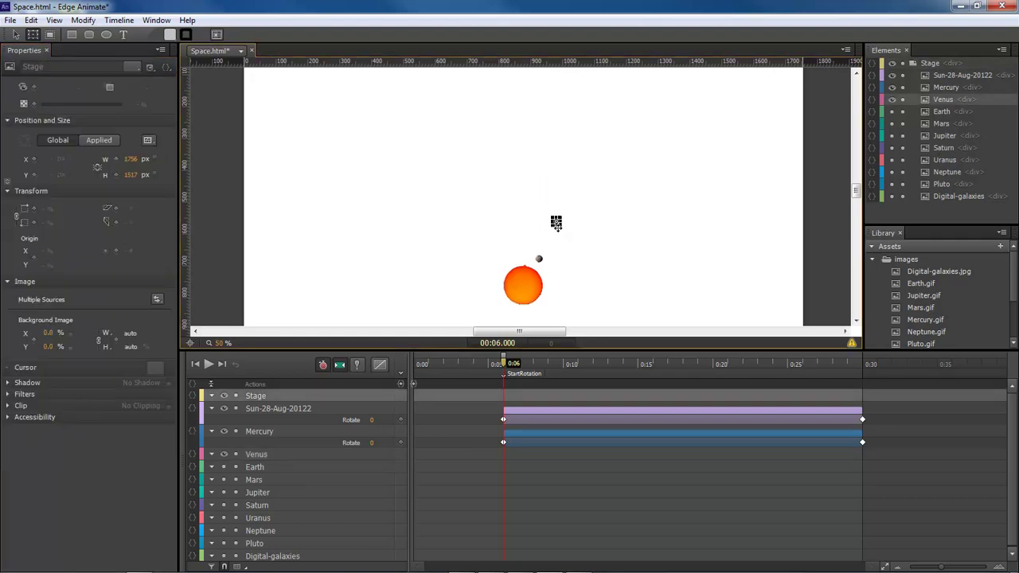
click(543, 257)
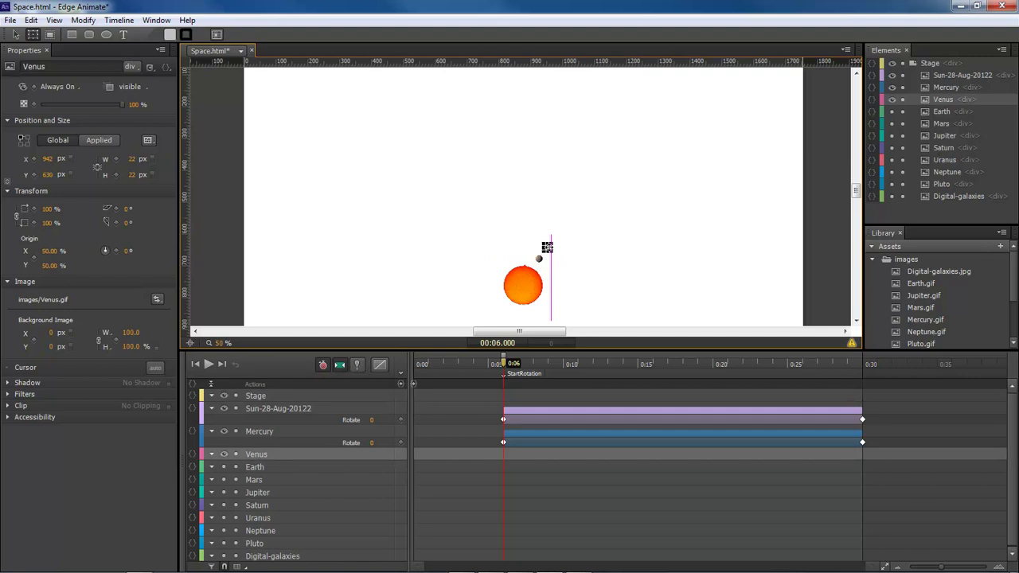
click(553, 257)
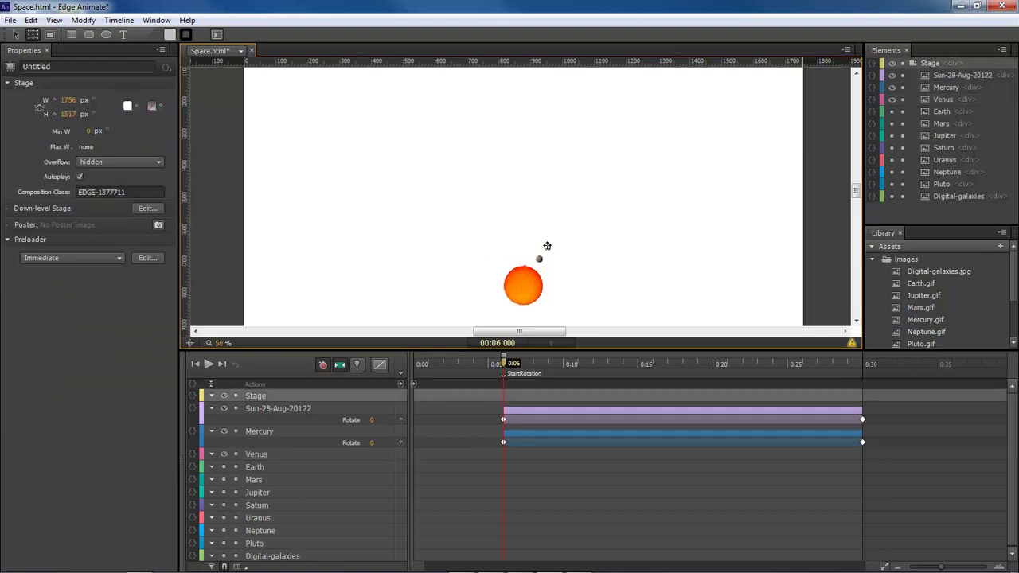
click(547, 247)
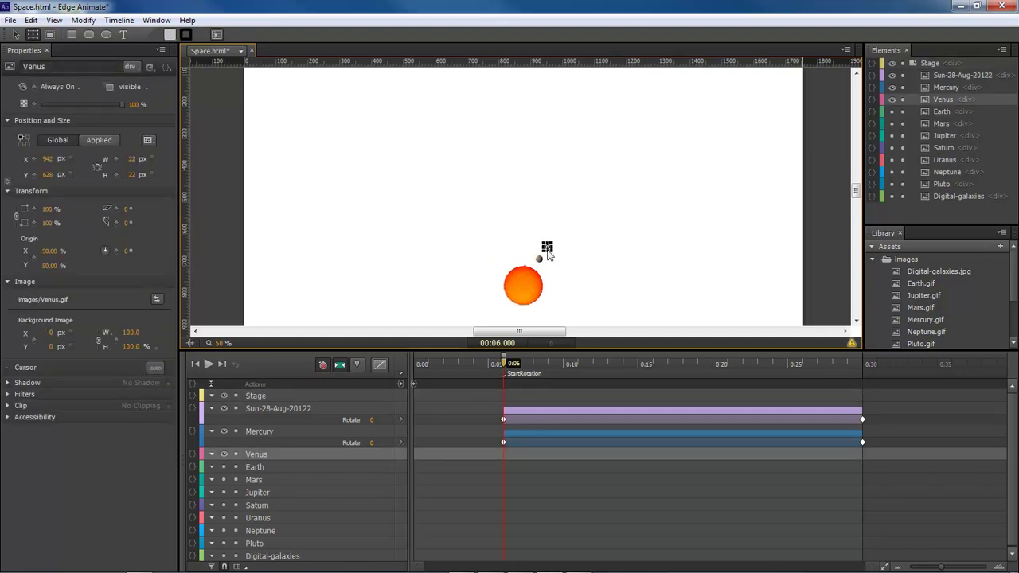
- Move Venus's transform origin to the centre of the sun and compare it with Mercury's origin
drag(547, 253, 523, 286)
click(544, 264)
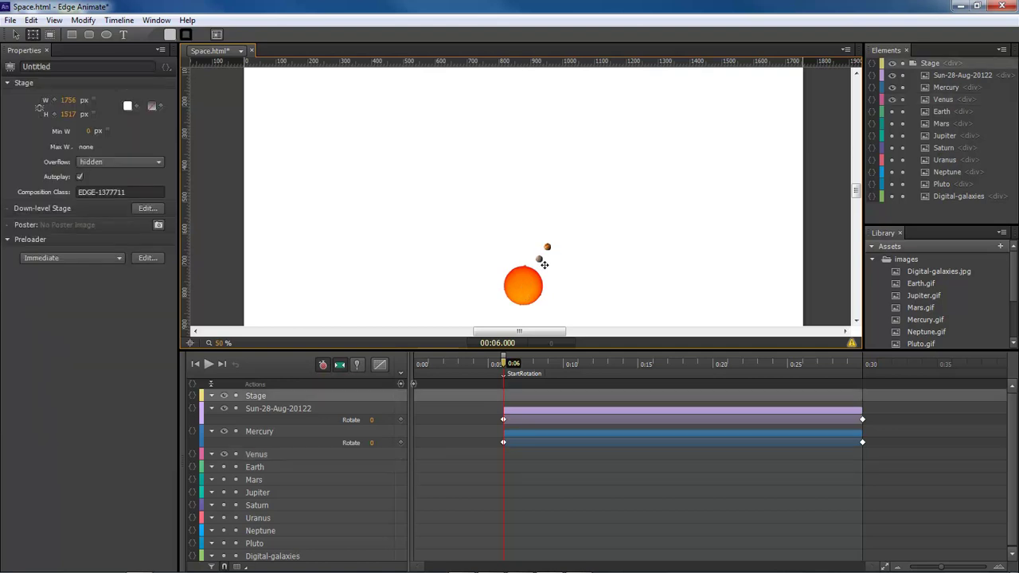
click(257, 432)
click(260, 460)
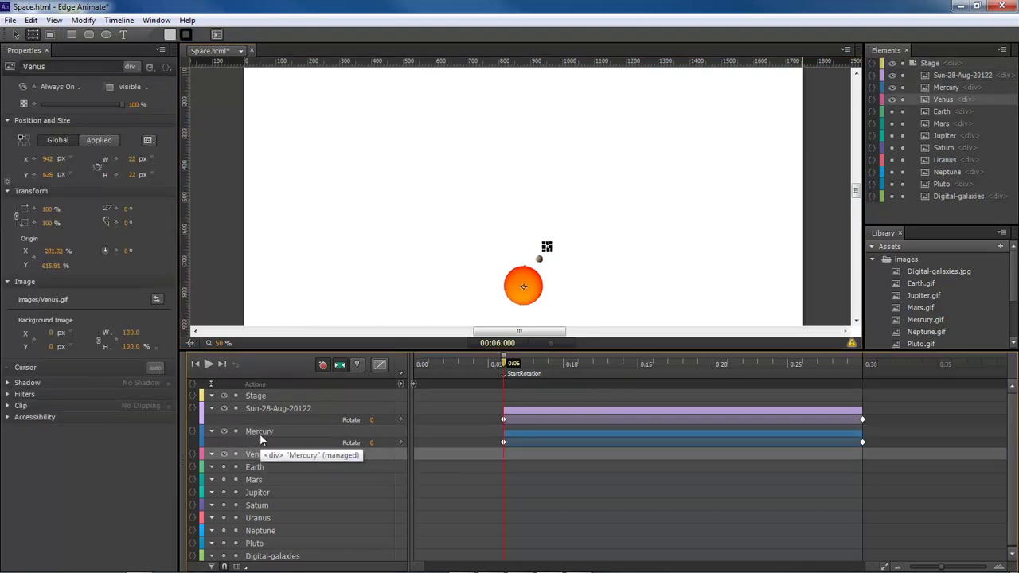
click(260, 430)
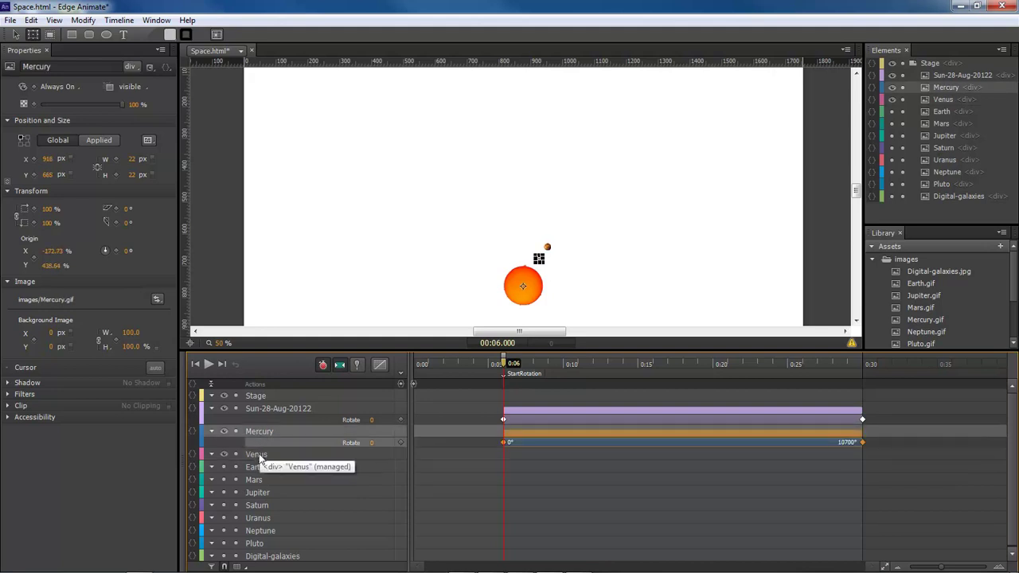
click(259, 458)
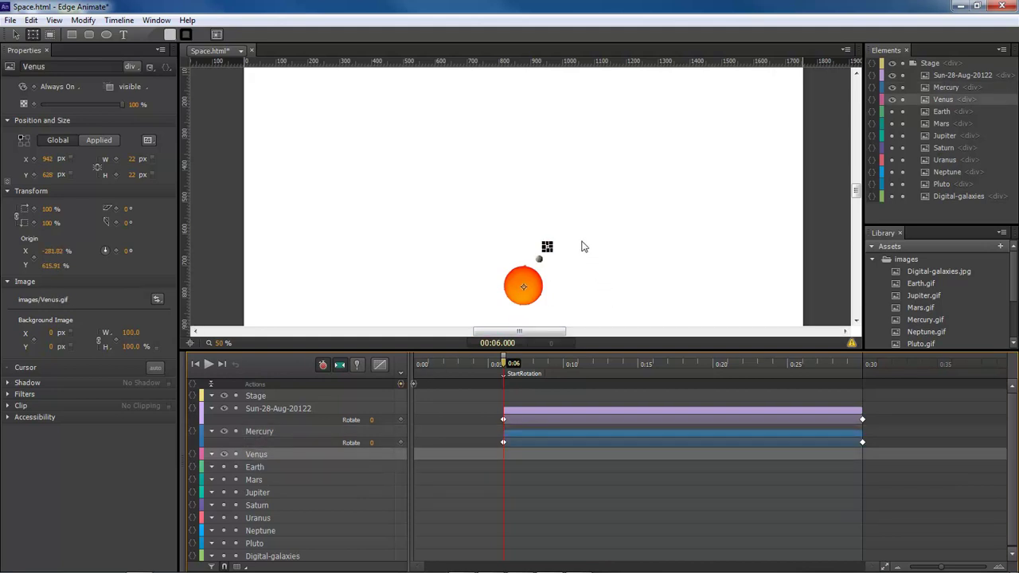
- Add a rotation keyframe for Venus at 0:06, set its rotation to 7800° at 0:30, and return the playhead to 0:06
click(116, 251)
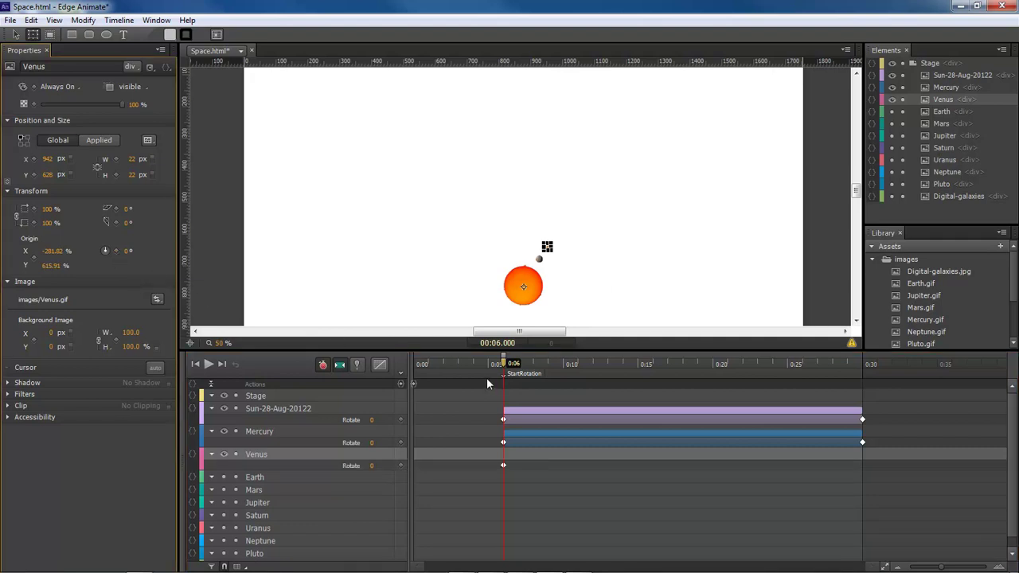
drag(503, 364, 862, 379)
click(126, 251)
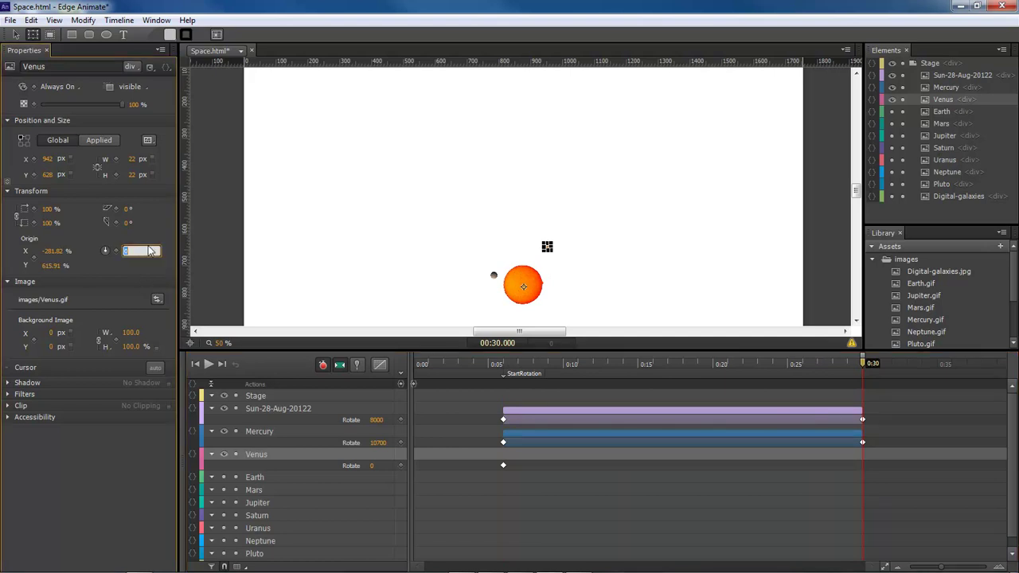
text(7800)
key(Return)
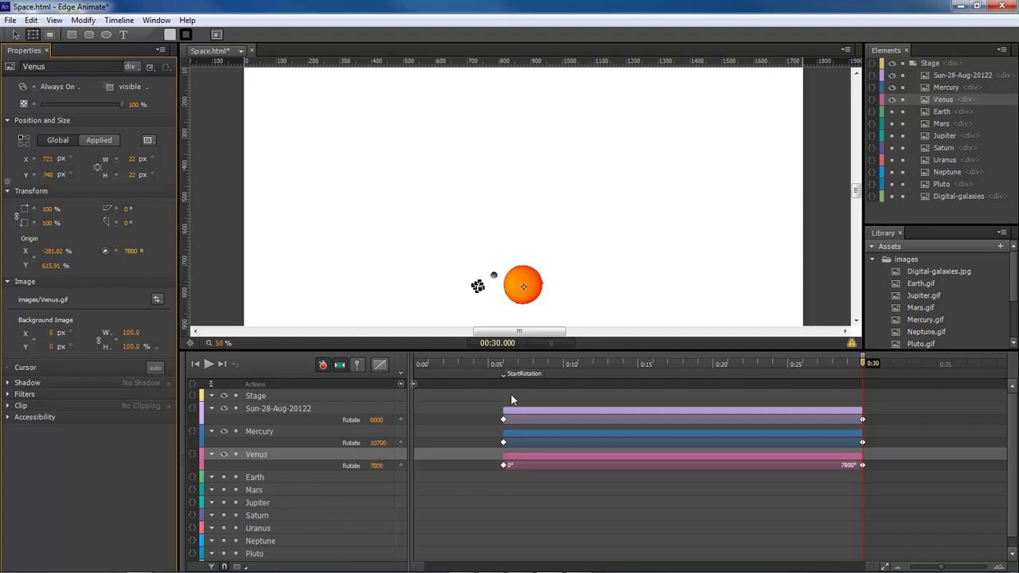
drag(864, 365, 505, 364)
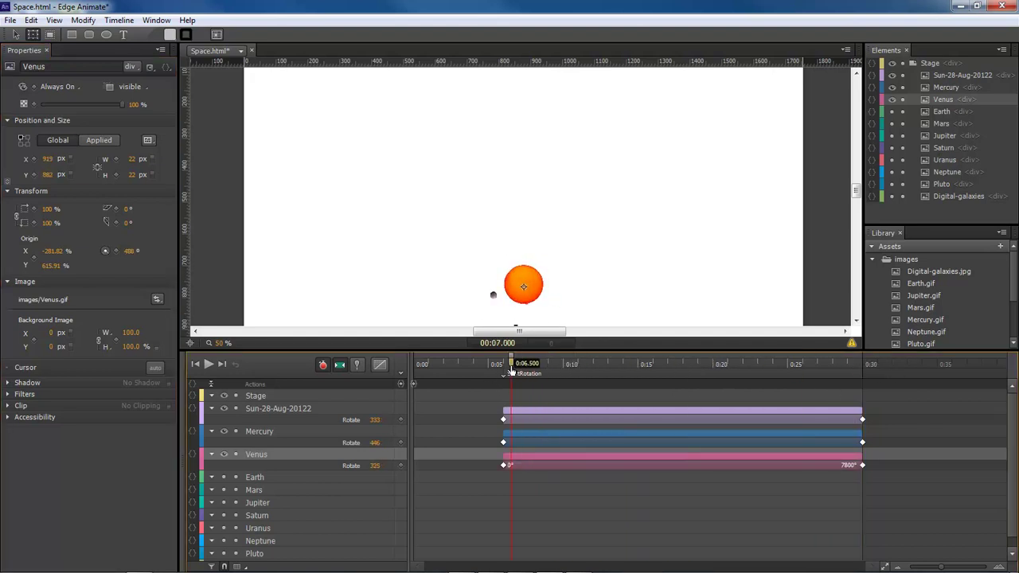
- Show Earth, bring it near the sun, and set its width and height to 28 px
click(225, 476)
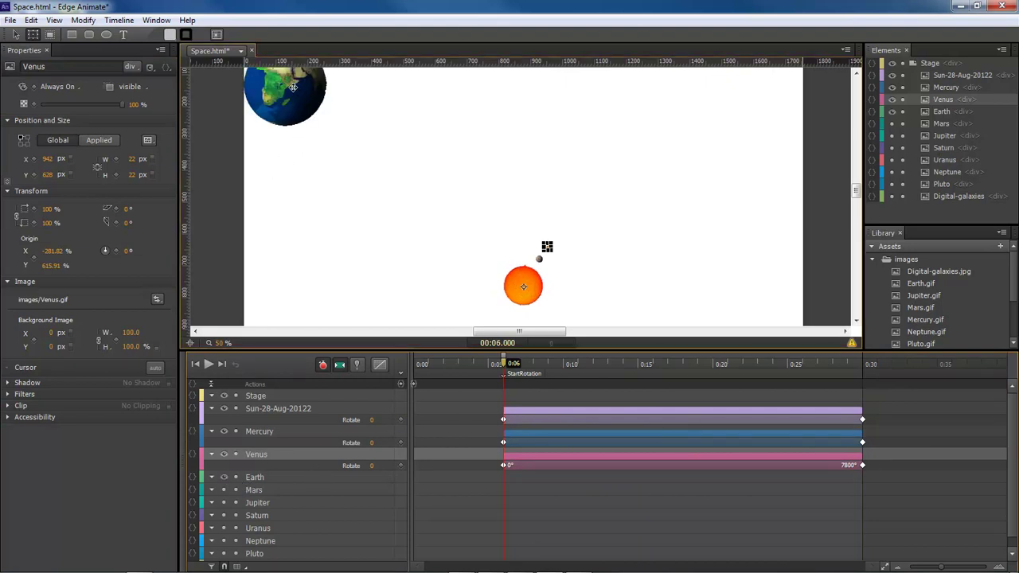
drag(295, 90, 588, 228)
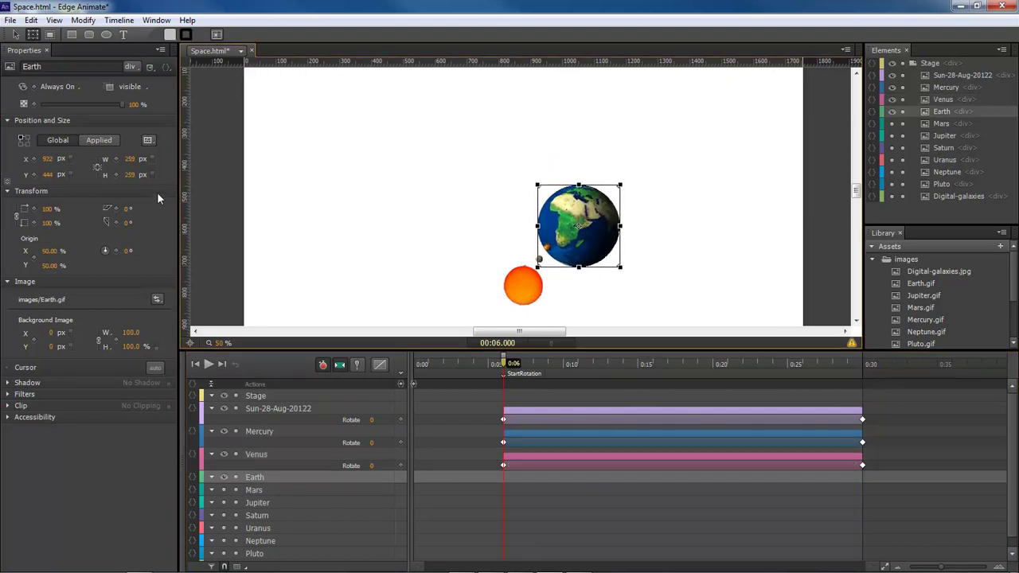
click(130, 160)
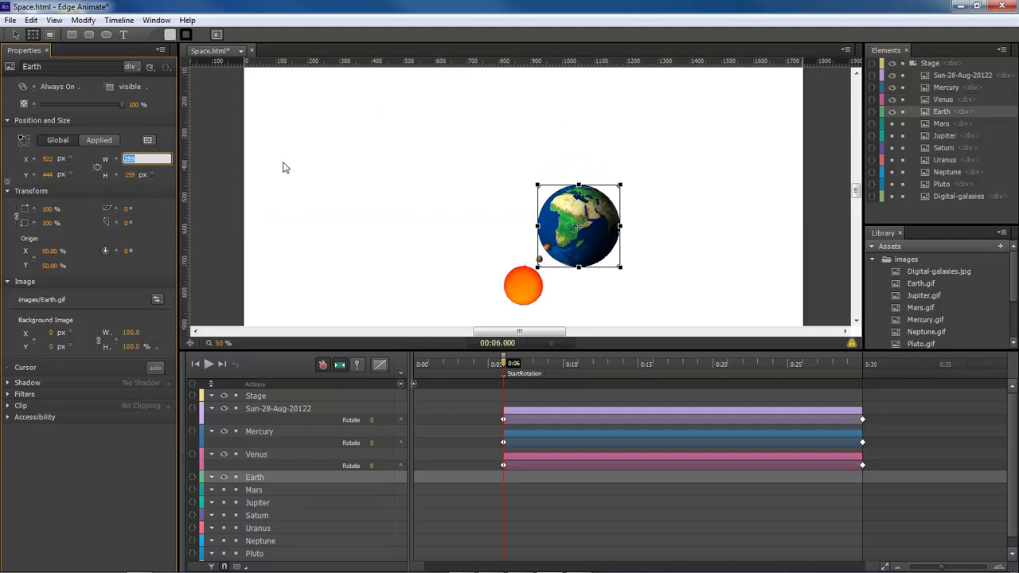
text(28)
key(Tab)
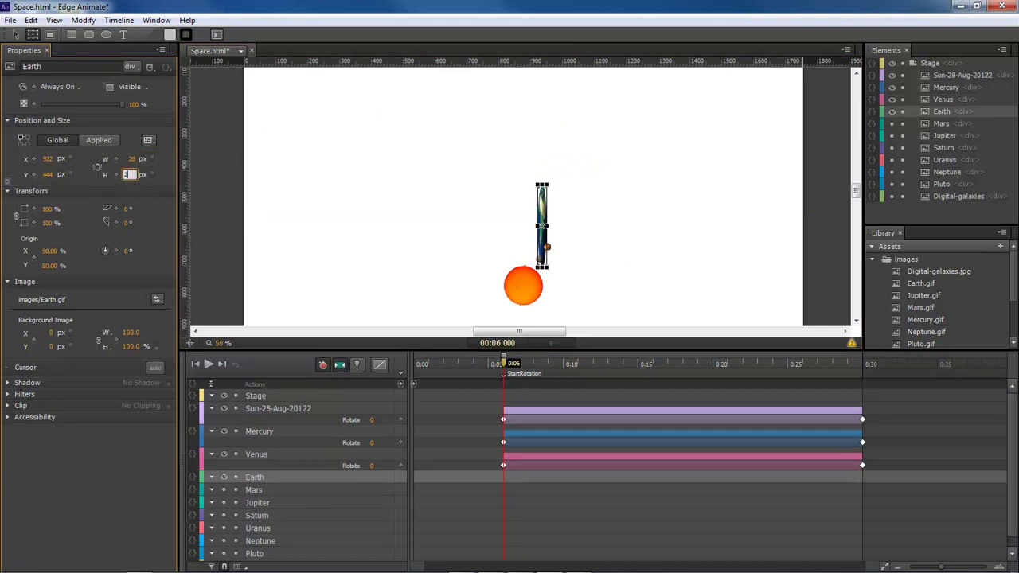
key(Return)
- Place Earth just beyond Venus at about X 974 px and Y 592 px, and move its transform origin to the sun's centre
click(621, 221)
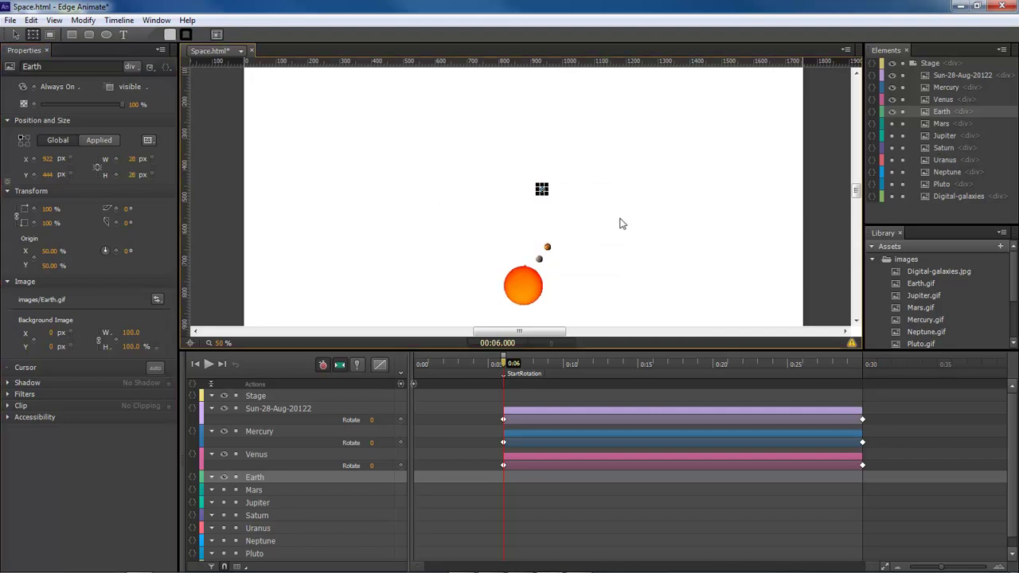
drag(541, 189, 558, 236)
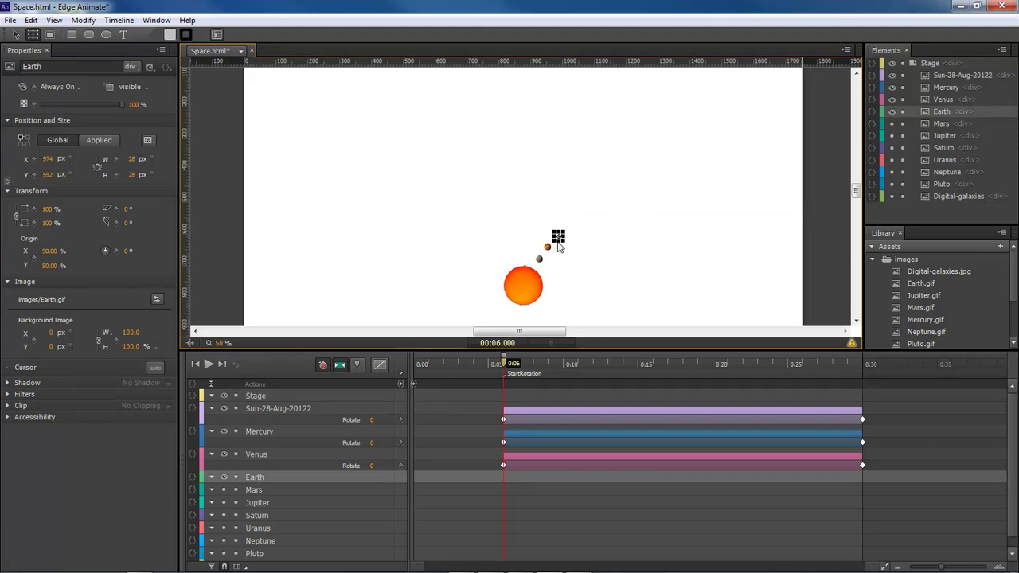
drag(560, 242, 524, 286)
click(259, 455)
click(256, 478)
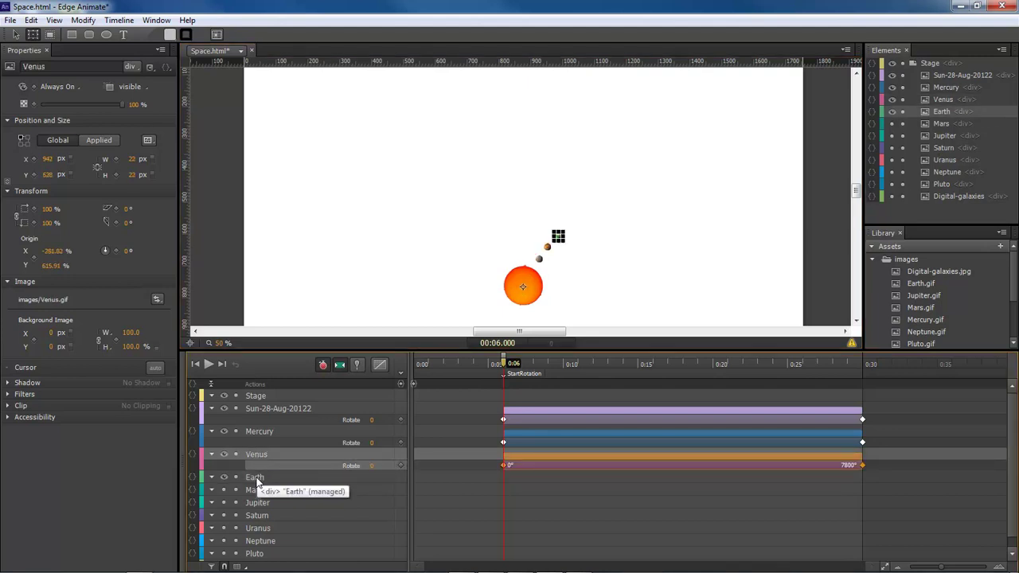
click(258, 455)
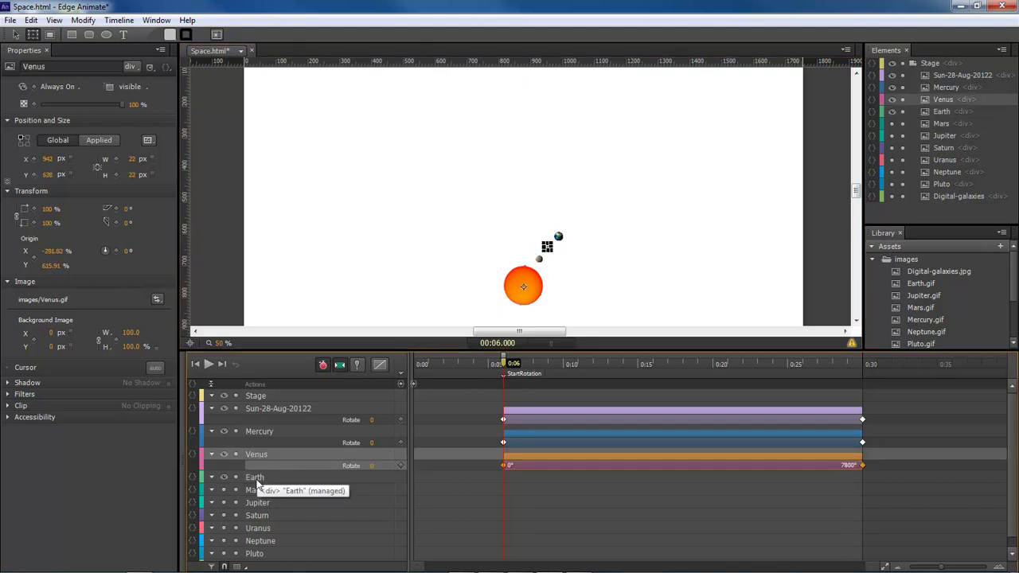
click(256, 478)
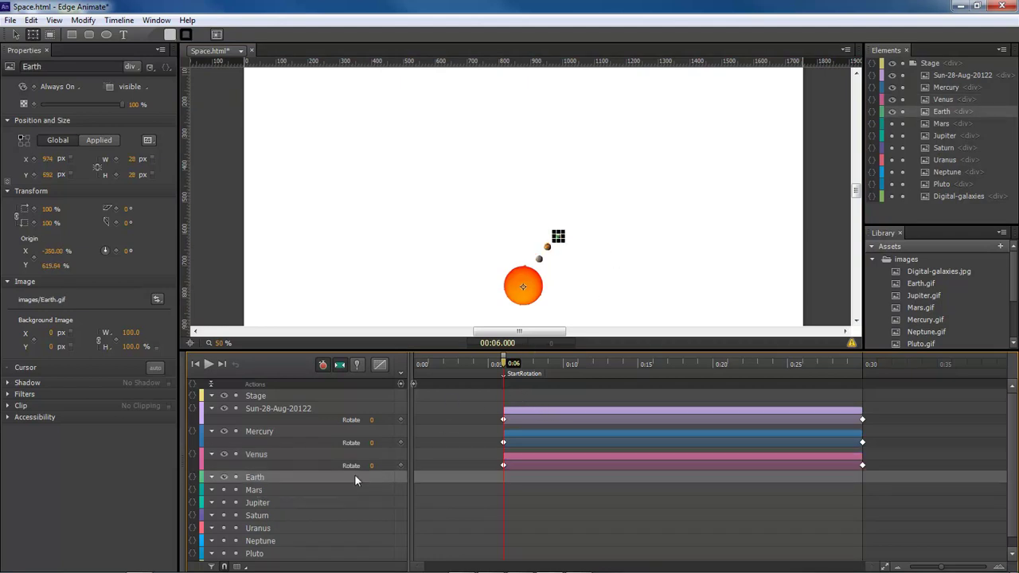
- Add a rotation keyframe for Earth at 0:06, set its rotation to 6600° at 0:30, and return the playhead to 0:06
click(116, 250)
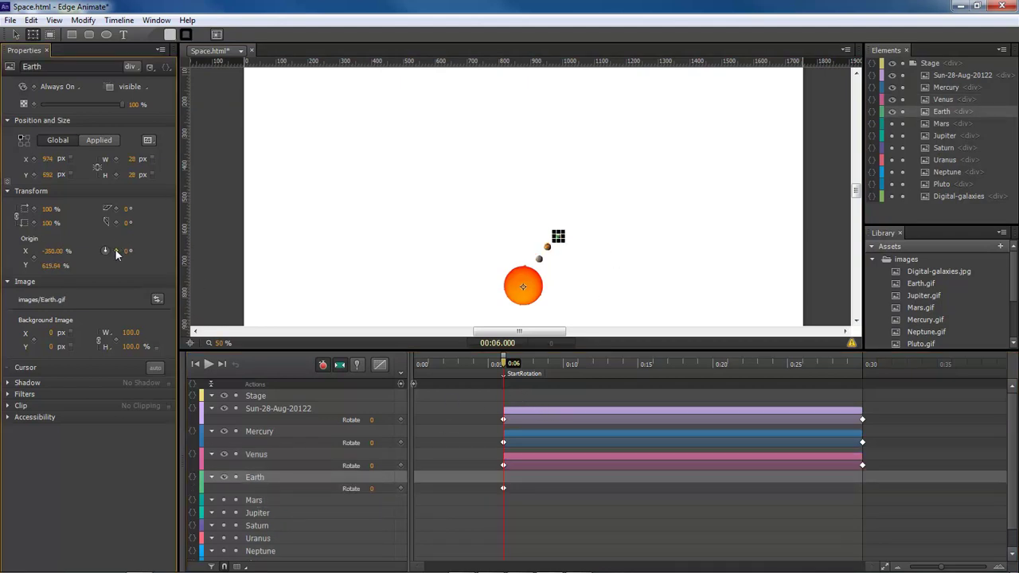
drag(513, 373, 862, 372)
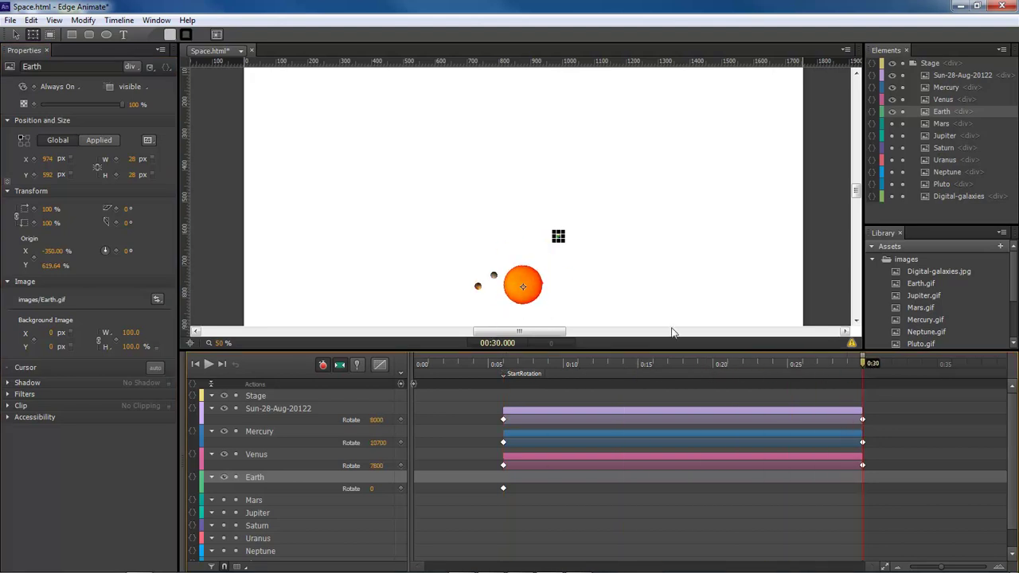
click(128, 252)
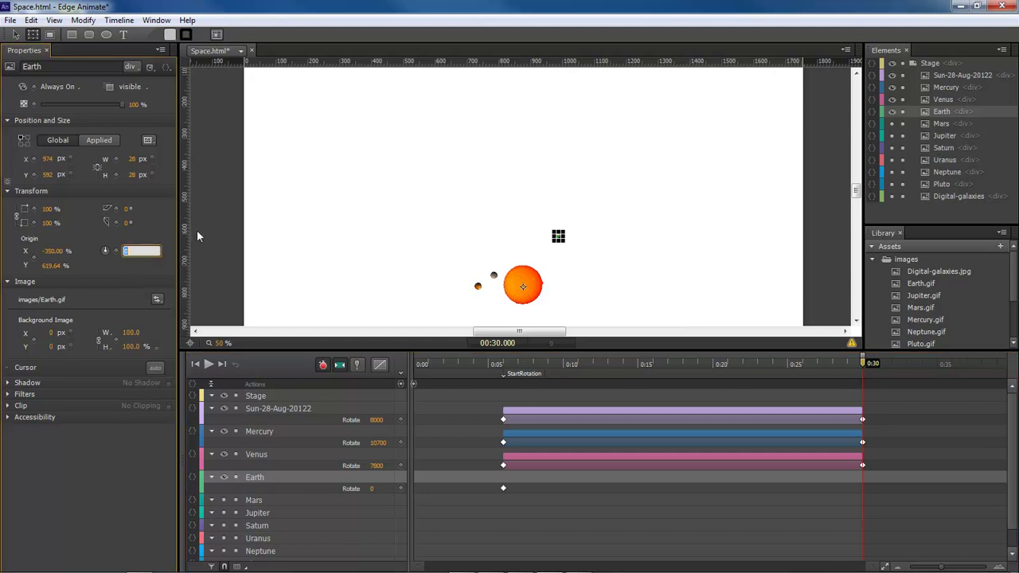
text(6600)
key(Return)
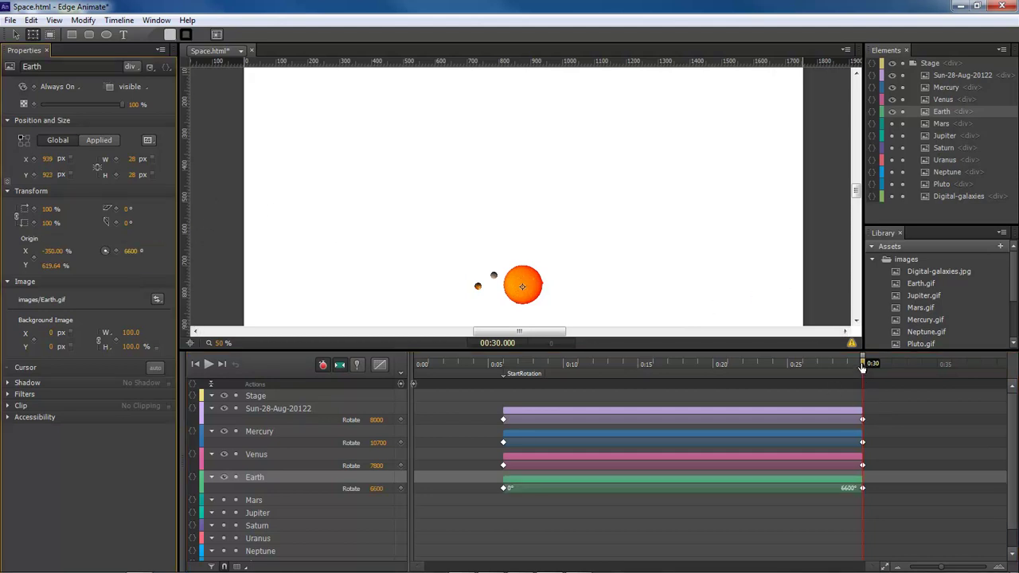
drag(862, 368, 503, 368)
click(687, 232)
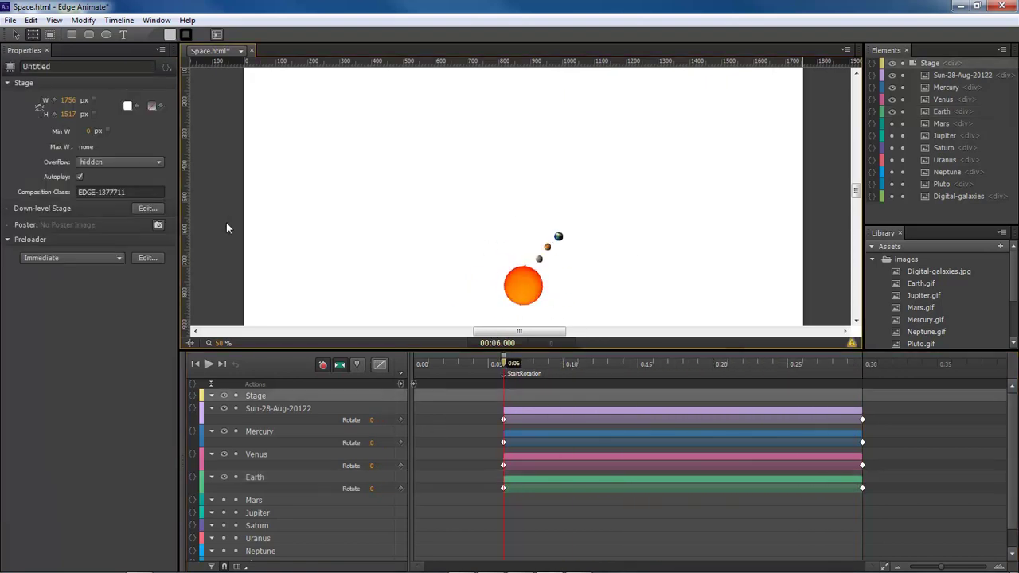
- Show Mars, bring it near the sun, and set its width and height to 41 px
click(224, 500)
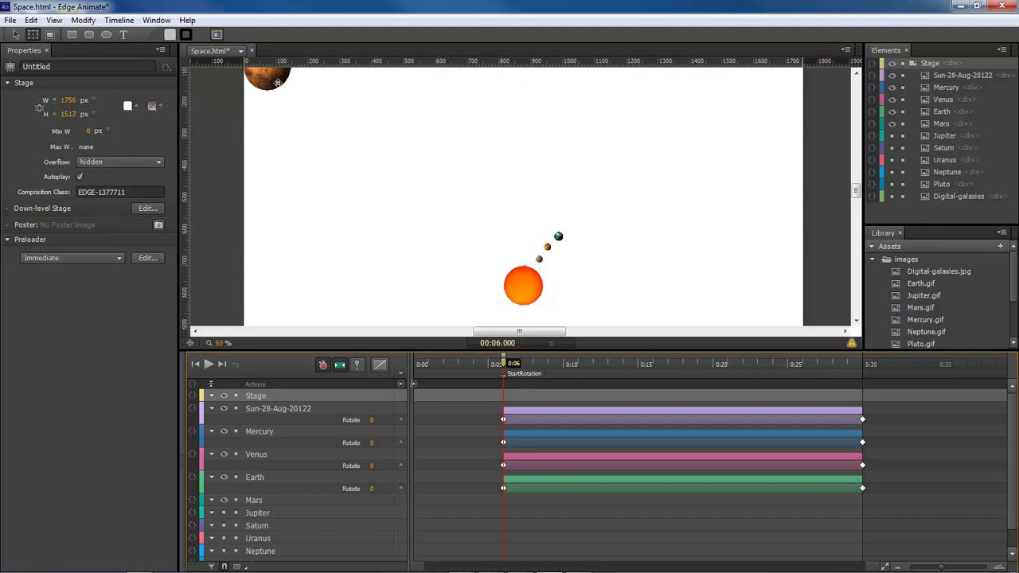
drag(278, 82, 593, 227)
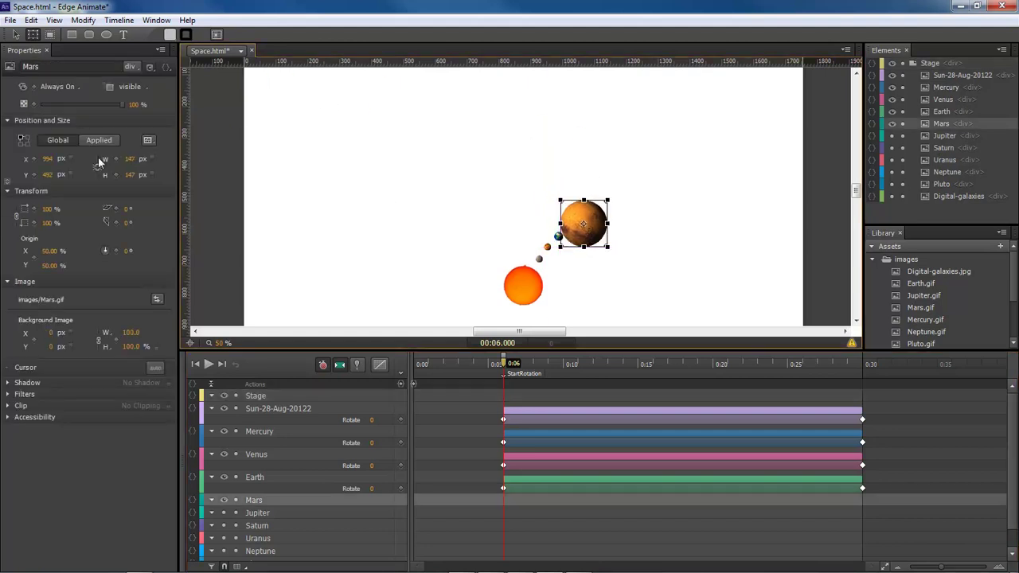
click(130, 158)
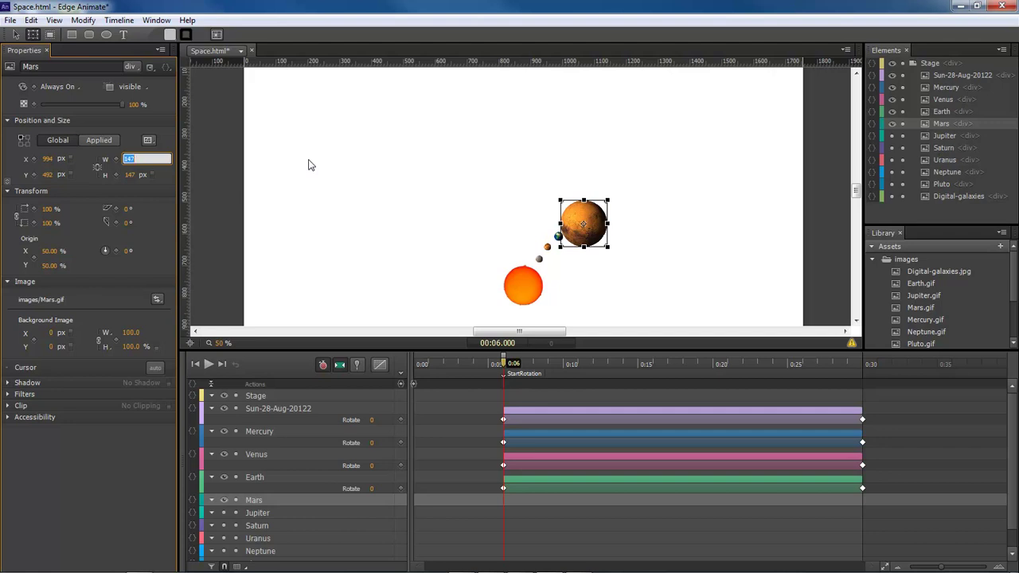
text(41)
key(Tab)
text(41)
key(Return)
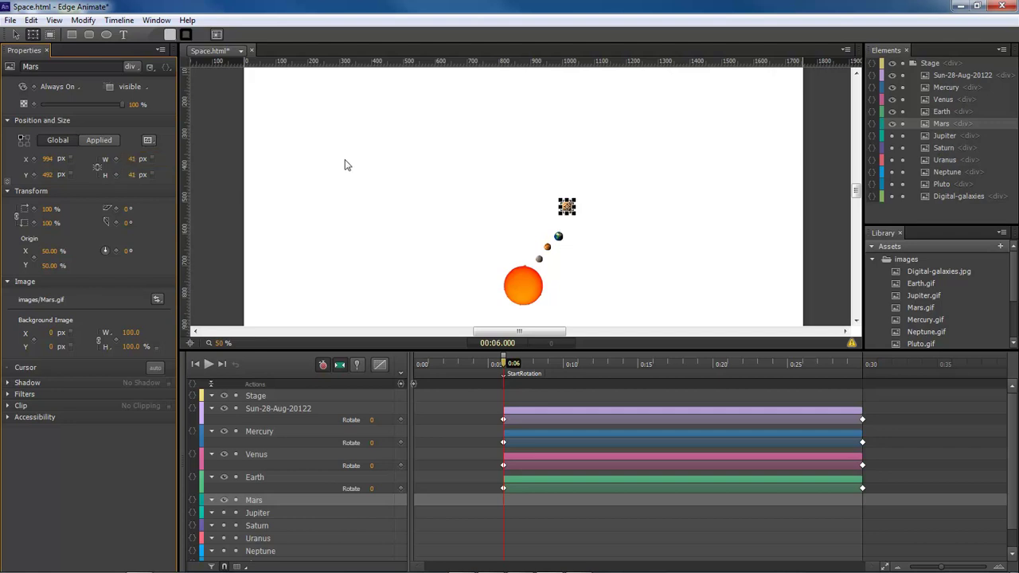
- Place Mars just beyond Earth, at about X 1010 px and Y 556 px
click(541, 199)
drag(567, 208, 572, 226)
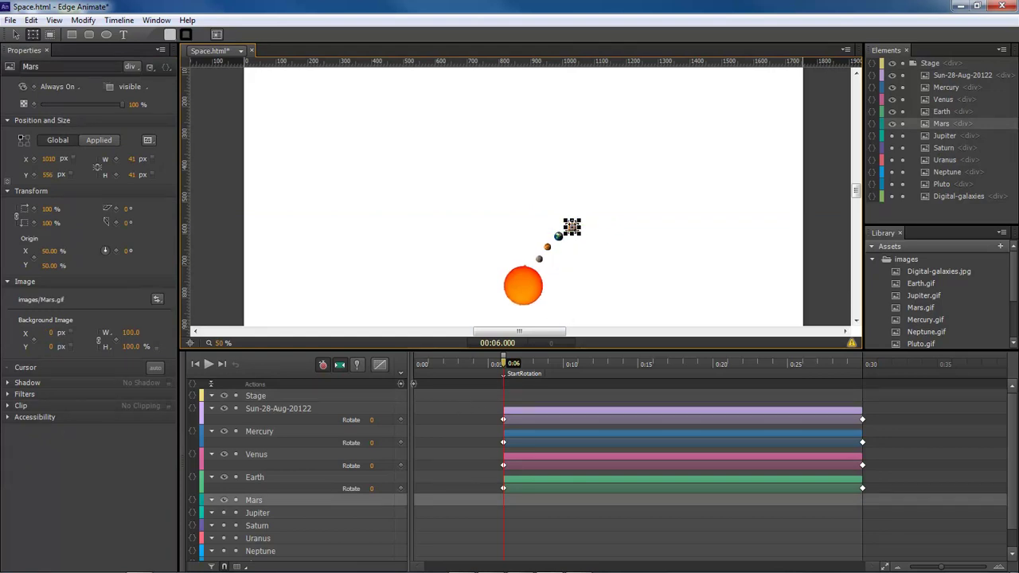
drag(572, 227, 553, 253)
key(ctrl+z)
- Move Mars's transform origin to the centre of the sun, fine-tuning it to match Earth's origin
click(634, 249)
click(572, 227)
drag(573, 228, 521, 288)
click(256, 478)
click(255, 503)
drag(526, 290, 524, 286)
click(256, 479)
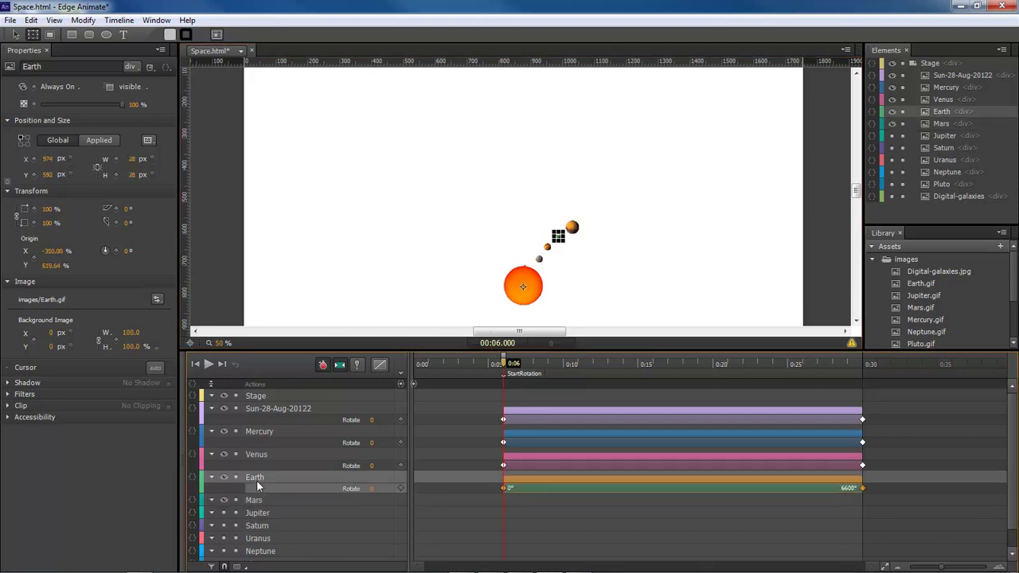
click(256, 501)
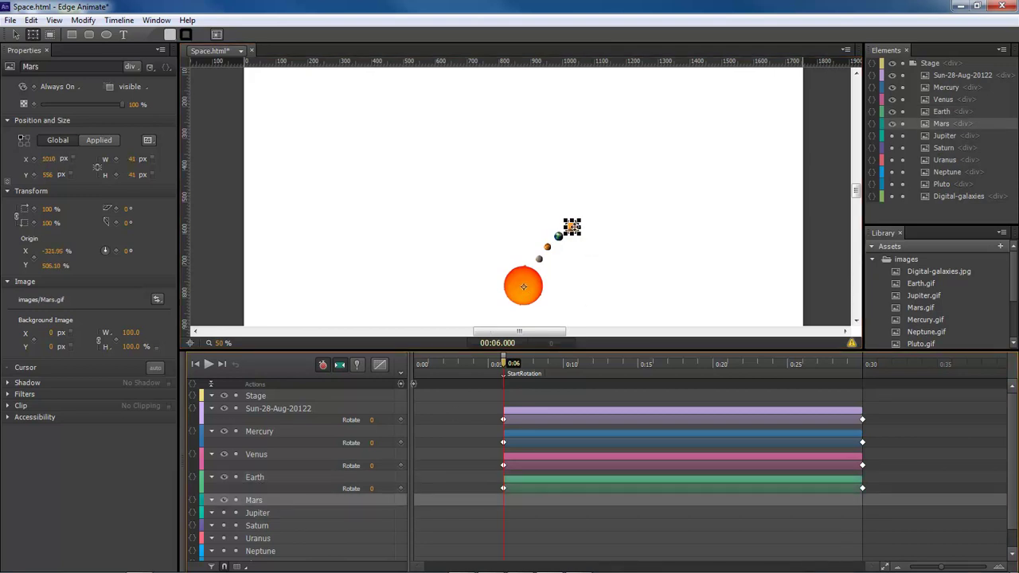
- Add a rotation keyframe for Mars at 0:06, set its rotation to 5400° at 0:30, and return the playhead to 0:06
click(116, 250)
drag(503, 368, 859, 368)
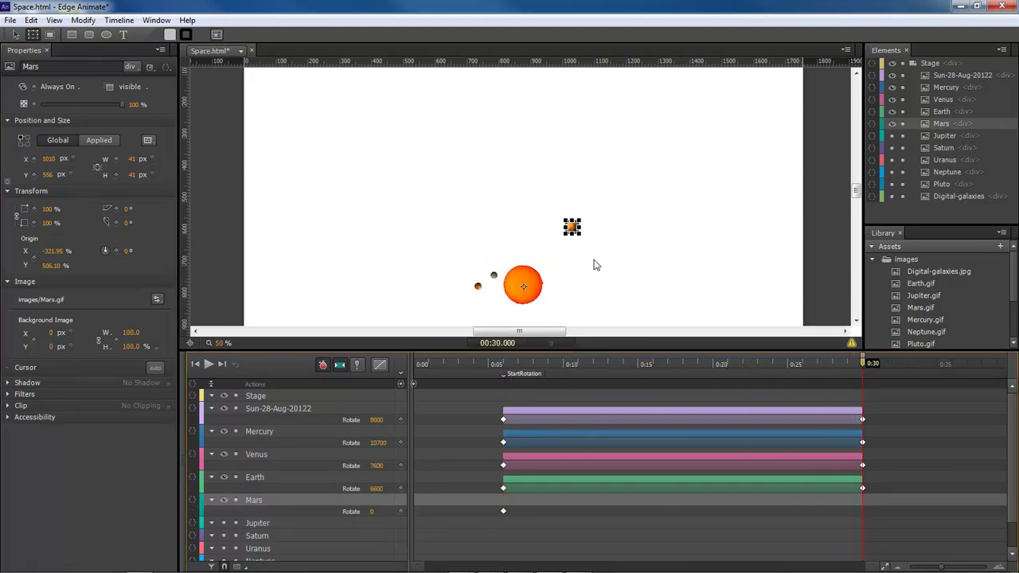
click(130, 251)
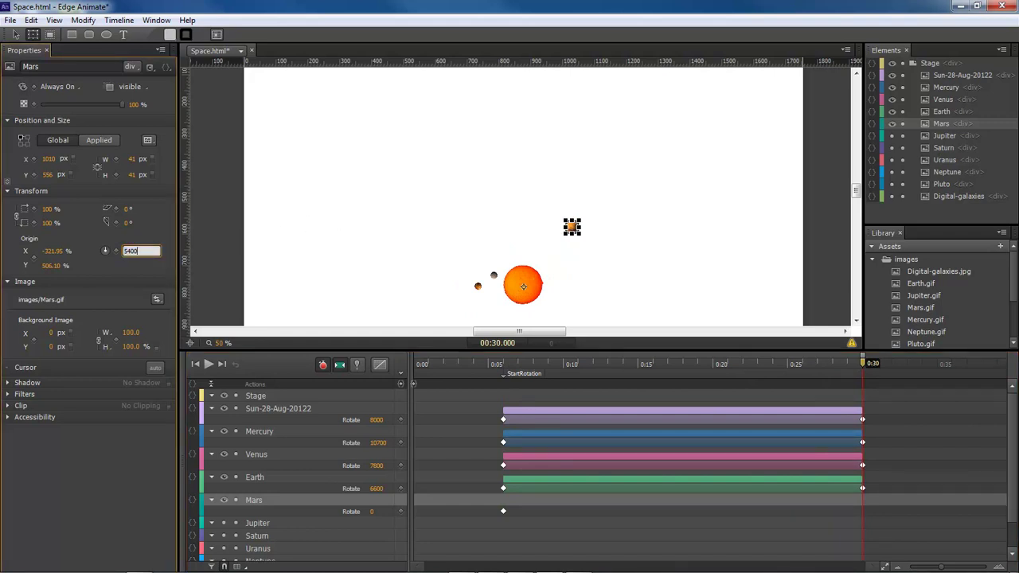
key(Return)
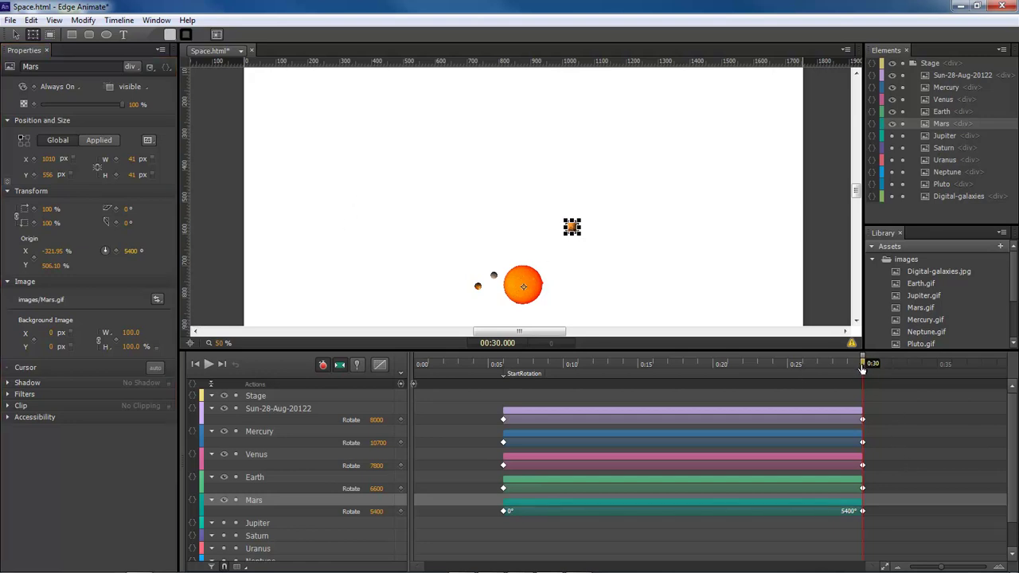
drag(860, 362, 503, 374)
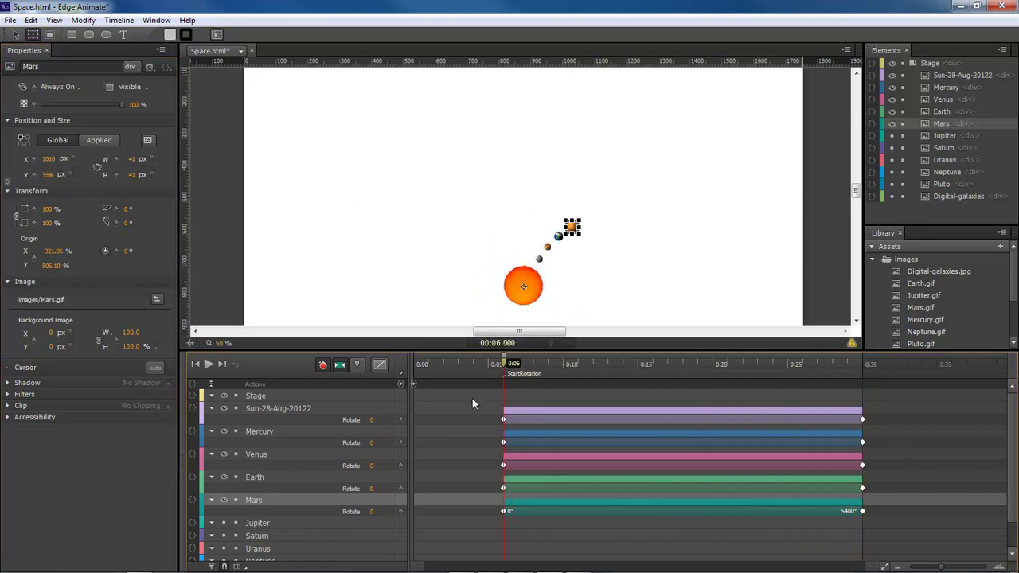
- Show Jupiter, bring it near Mars, and set its width to 67 px and height to 61 px
click(224, 524)
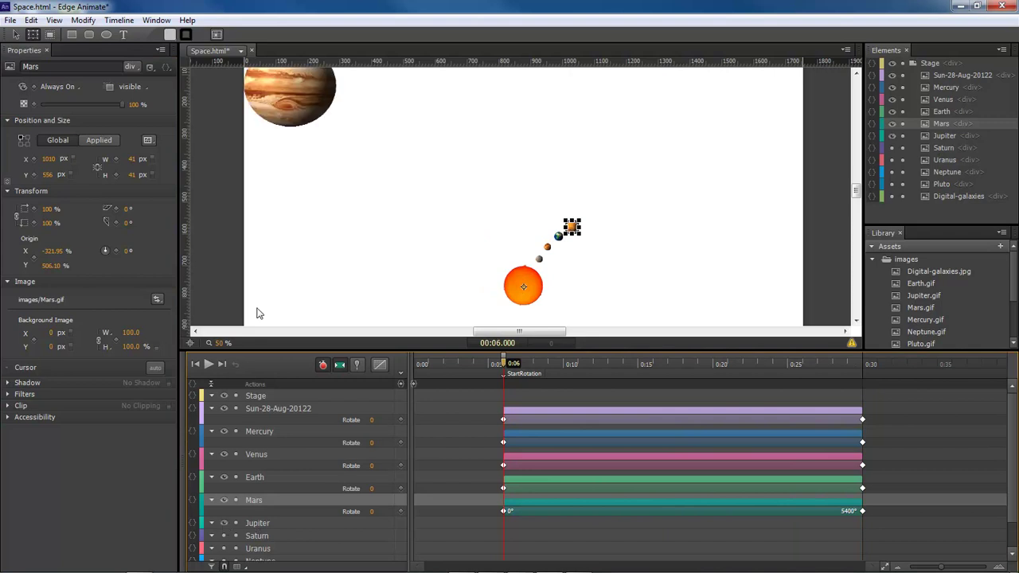
click(295, 90)
drag(301, 94, 636, 217)
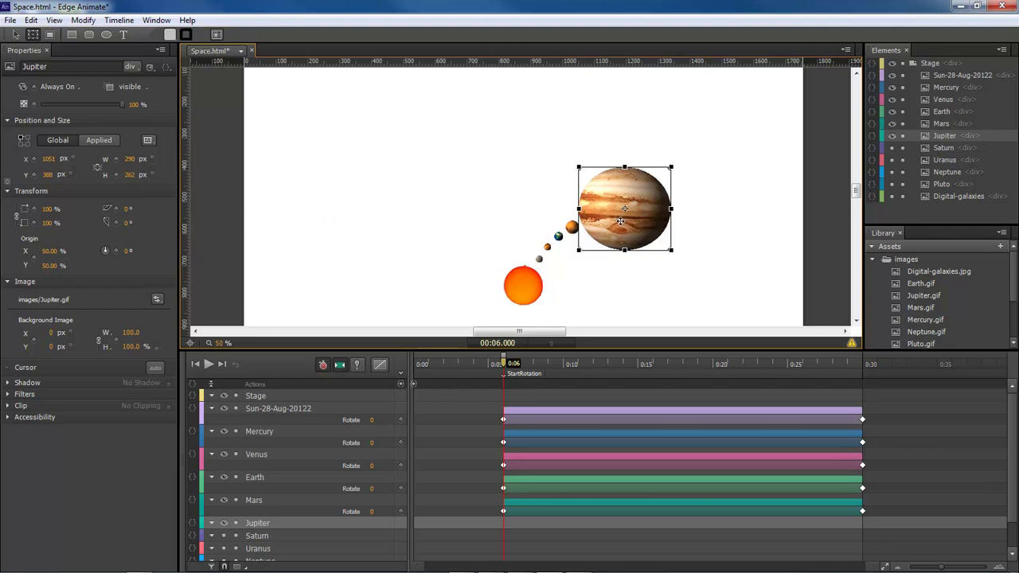
click(130, 159)
text(67)
key(Tab)
text(6)
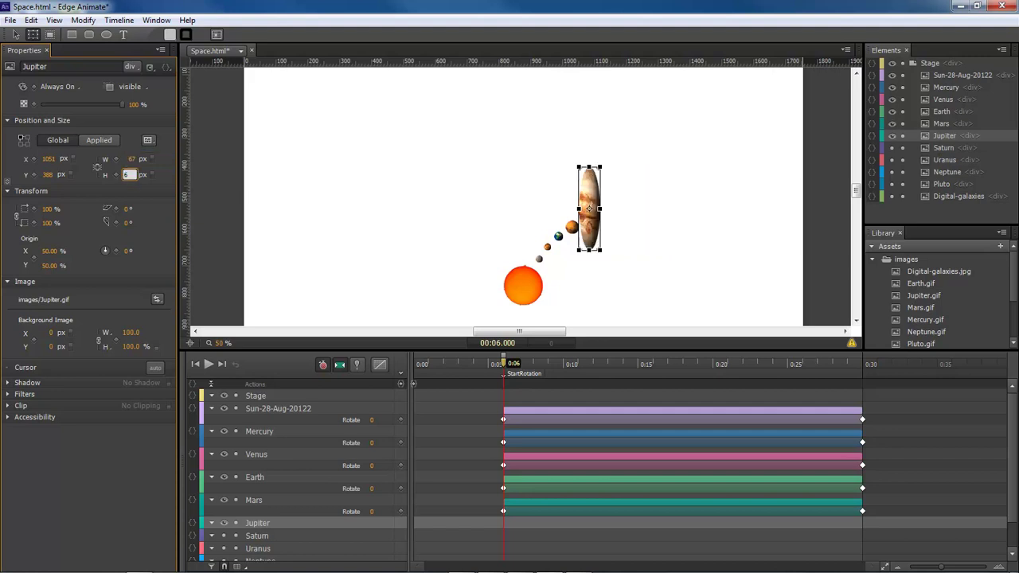
text(1)
key(Return)
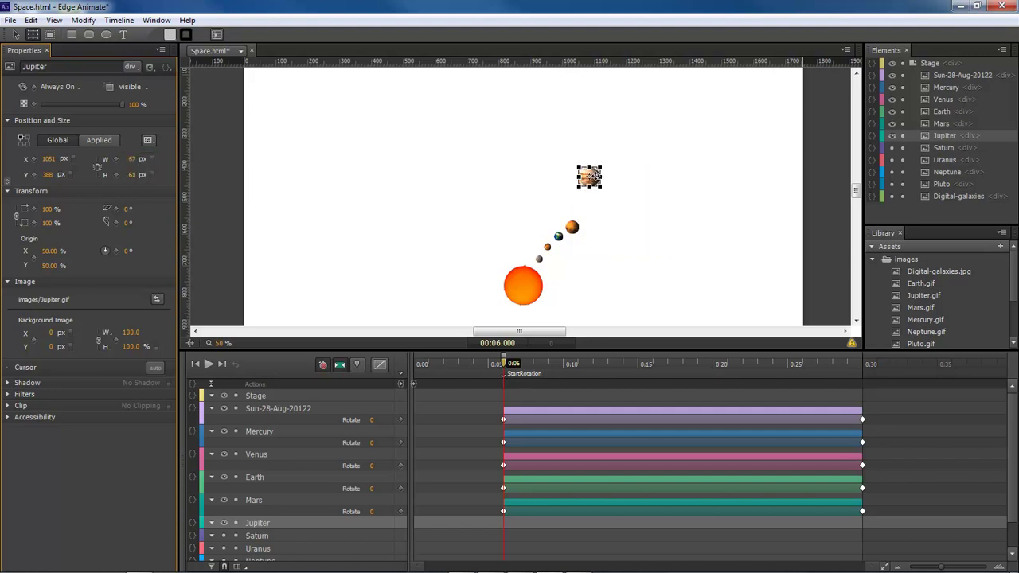
- Place Jupiter just beyond Mars, at about X 1057 px and Y 509 px, and move its transform origin to the sun's centre
drag(594, 171, 524, 292)
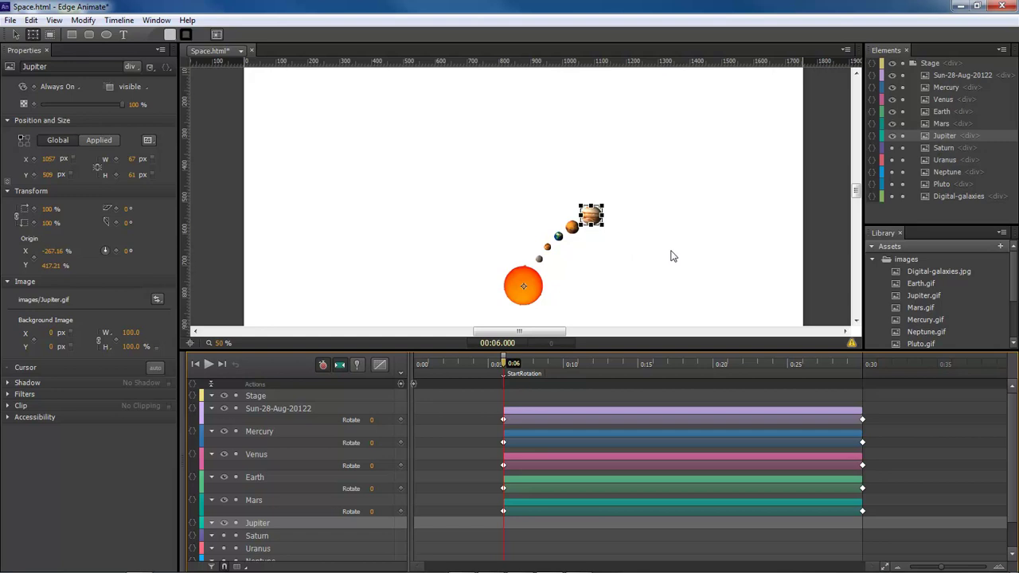
drag(856, 191, 857, 198)
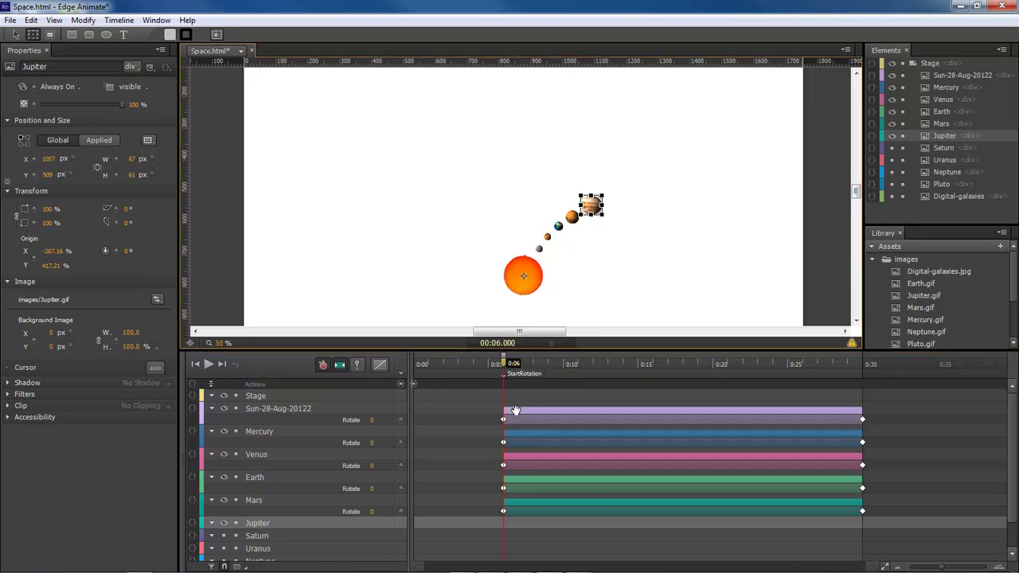
- Add a rotation keyframe for Jupiter at 0:06, set its rotation to 2900° at 0:30, and return the playhead to 0:06
click(106, 251)
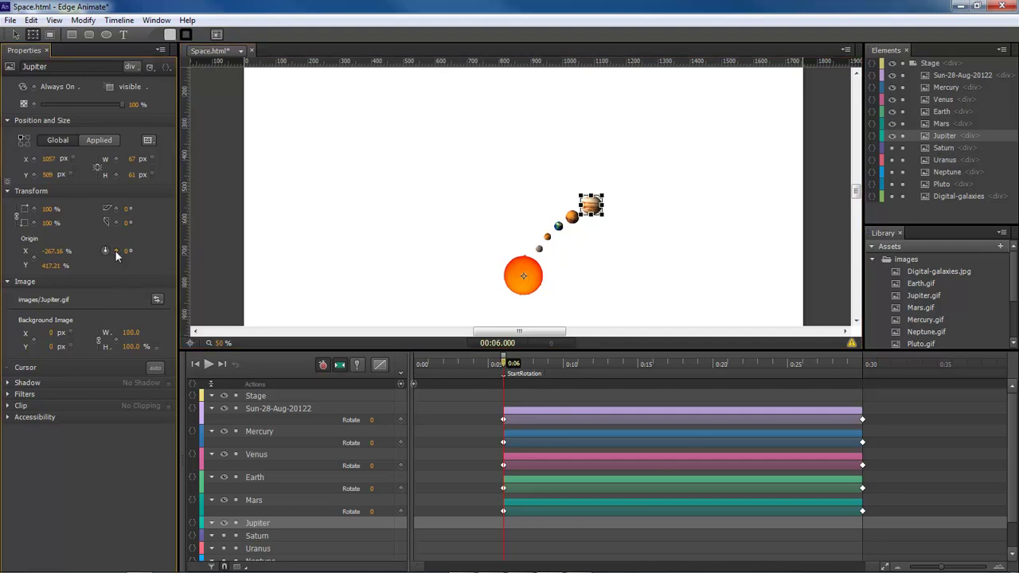
drag(503, 364, 862, 387)
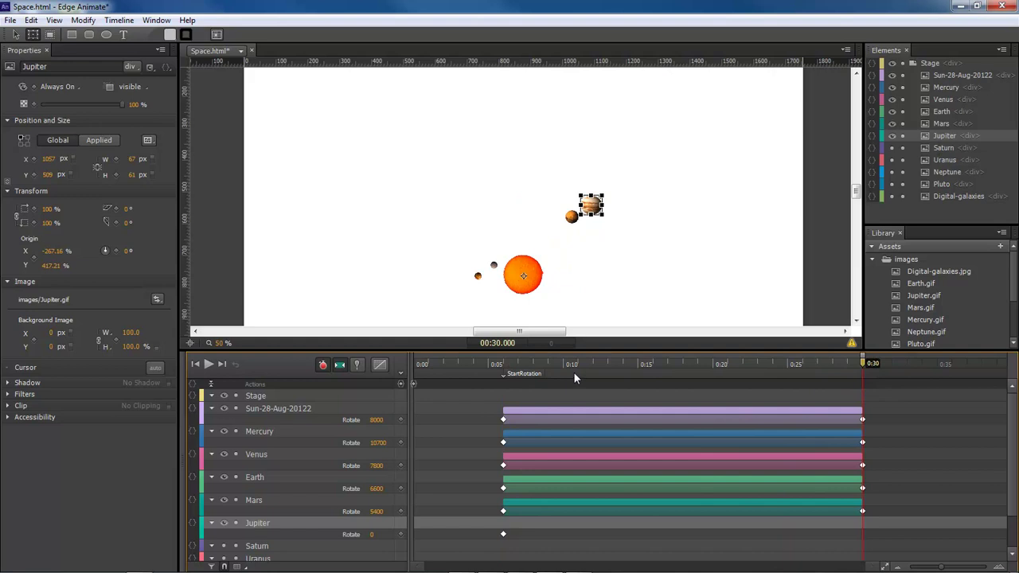
click(126, 252)
text(2900)
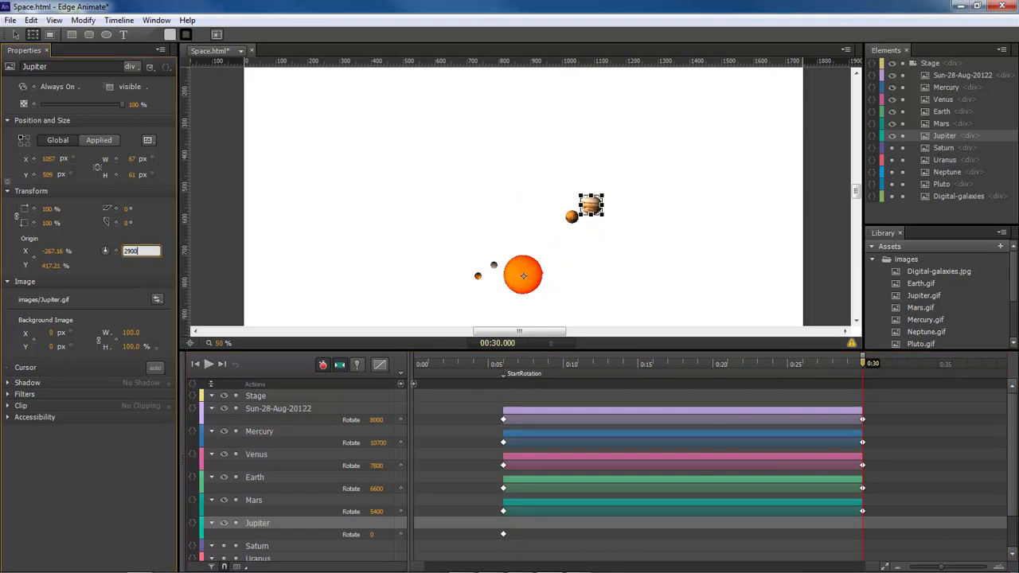
key(Return)
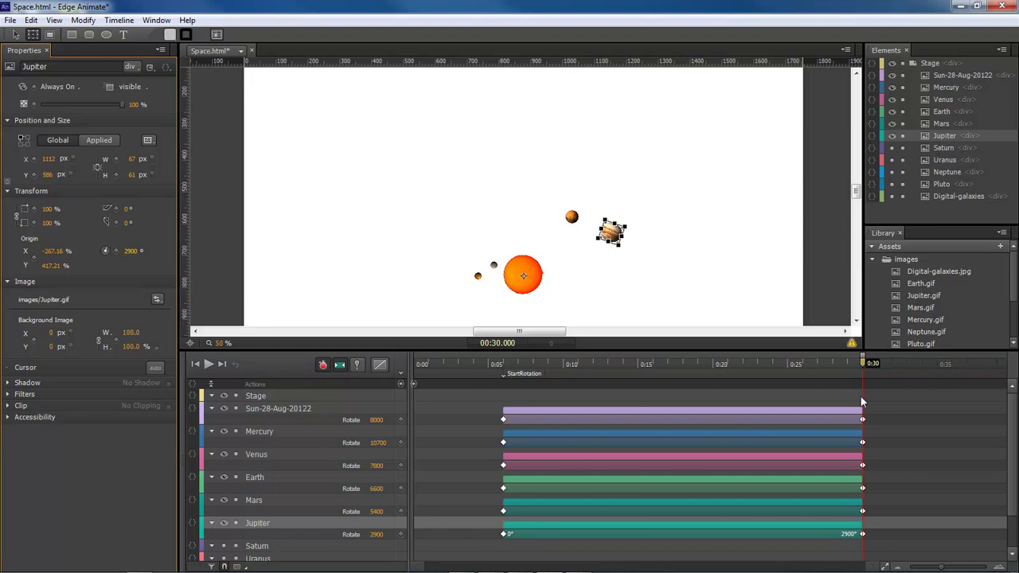
drag(862, 365, 505, 372)
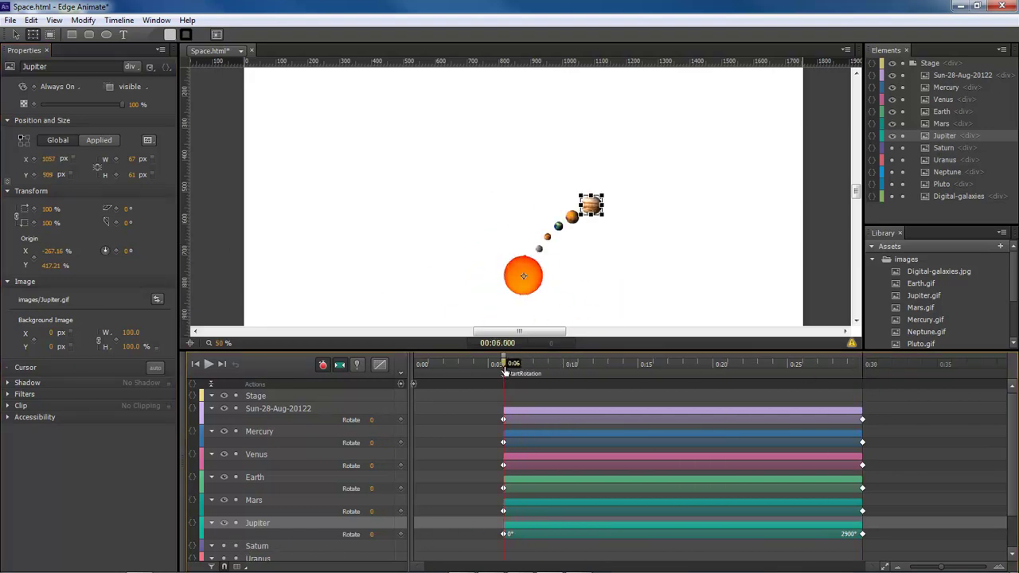
- Show Saturn, bring it near Jupiter, and set its width to 189 px and height to 99 px
click(224, 546)
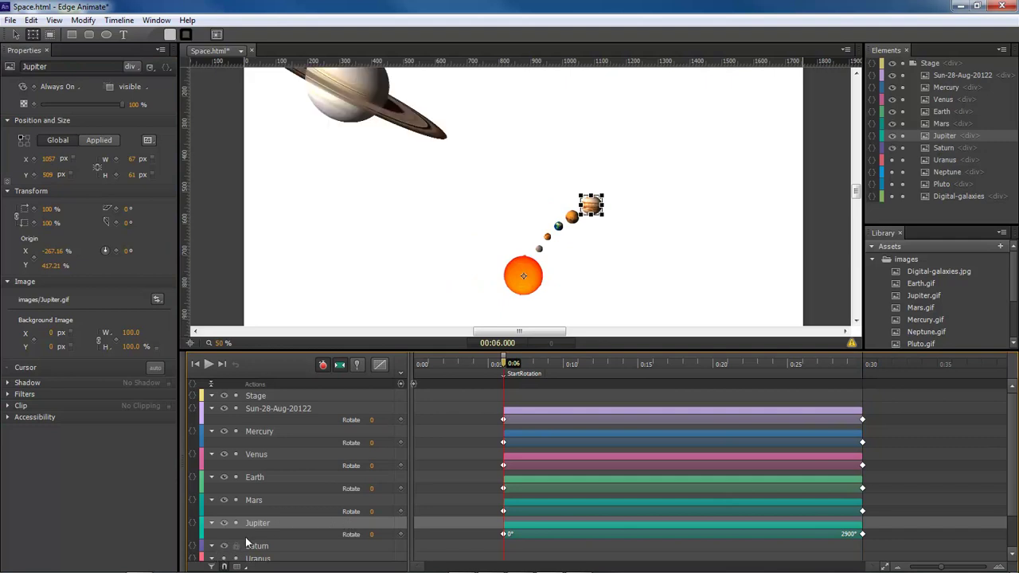
drag(339, 87, 627, 176)
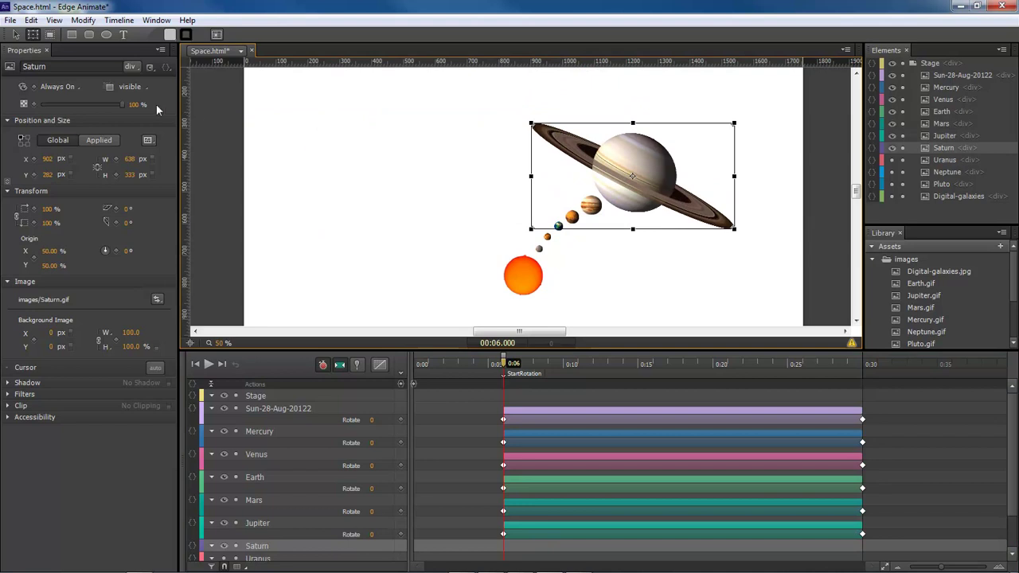
click(129, 159)
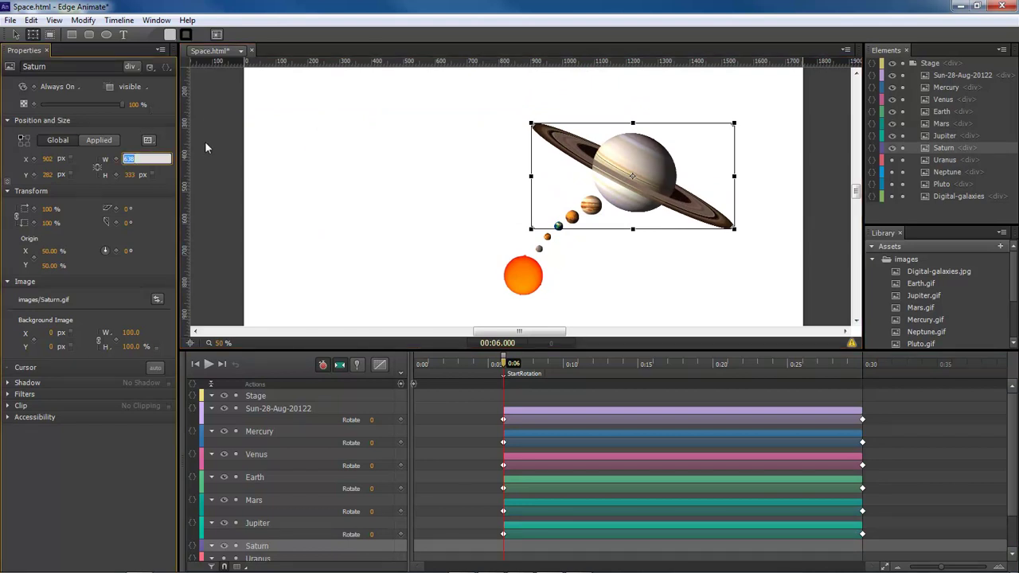
text(189)
key(Tab)
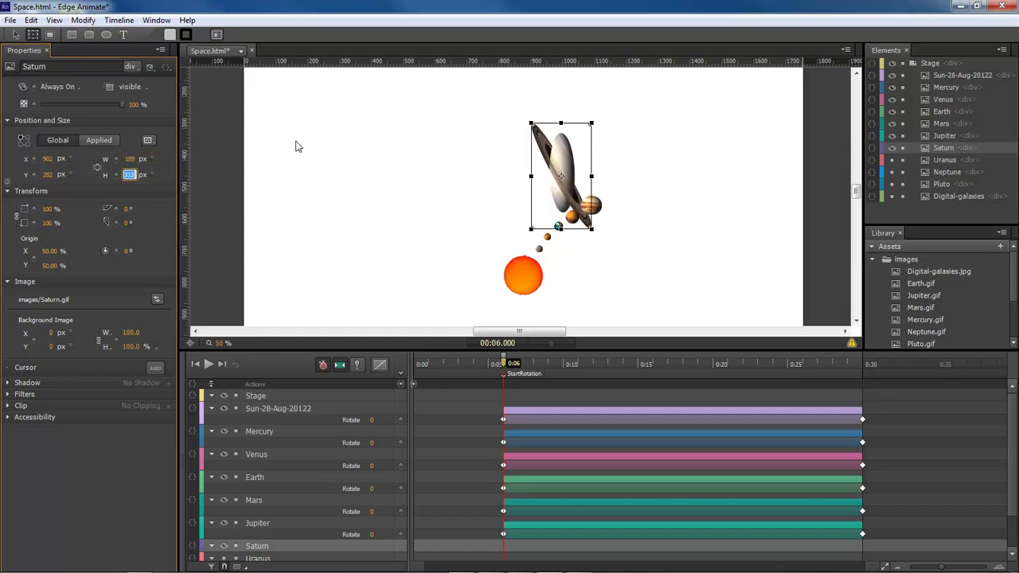
text(99)
key(Return)
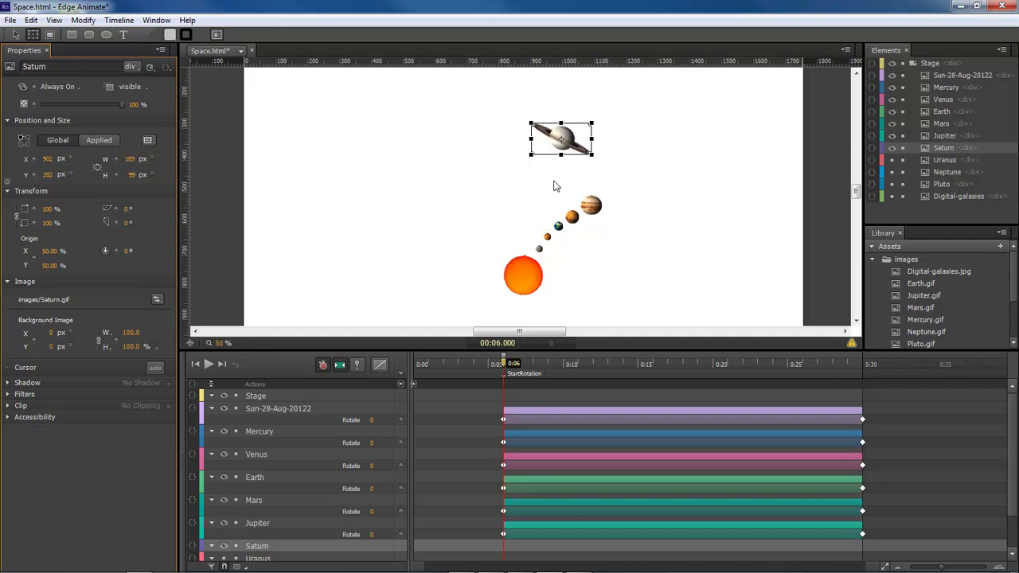
- Place Saturn beyond Jupiter, at about X 1124 px and Y 422 px, and fine-tune its transform origin at the sun's centre against Jupiter's
drag(576, 147, 525, 278)
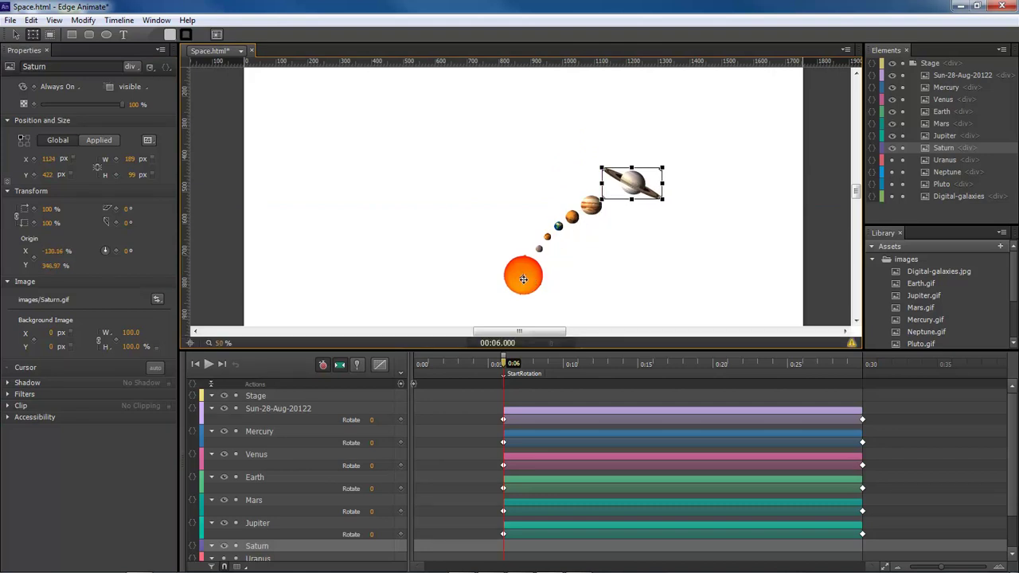
click(262, 523)
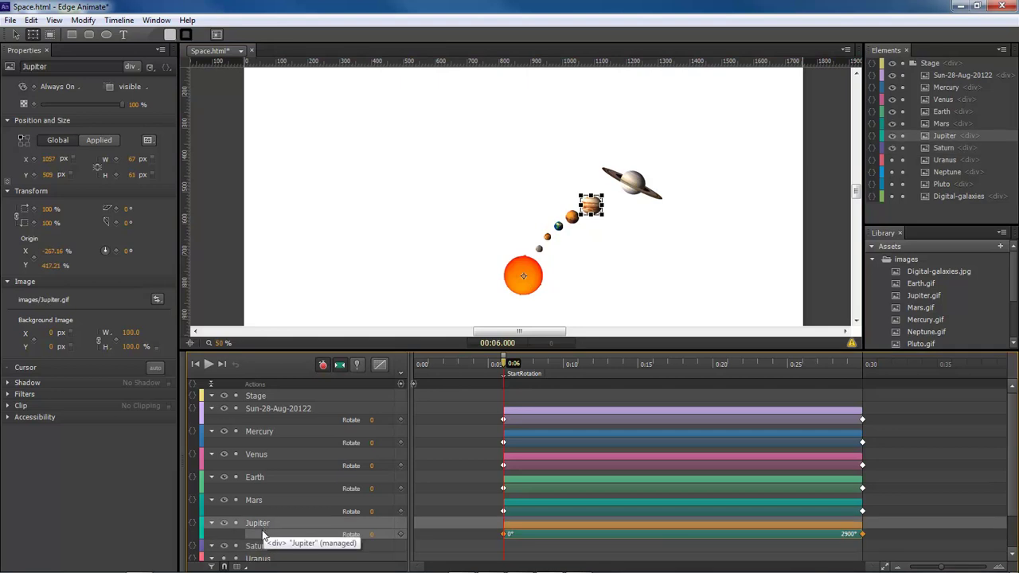
click(258, 548)
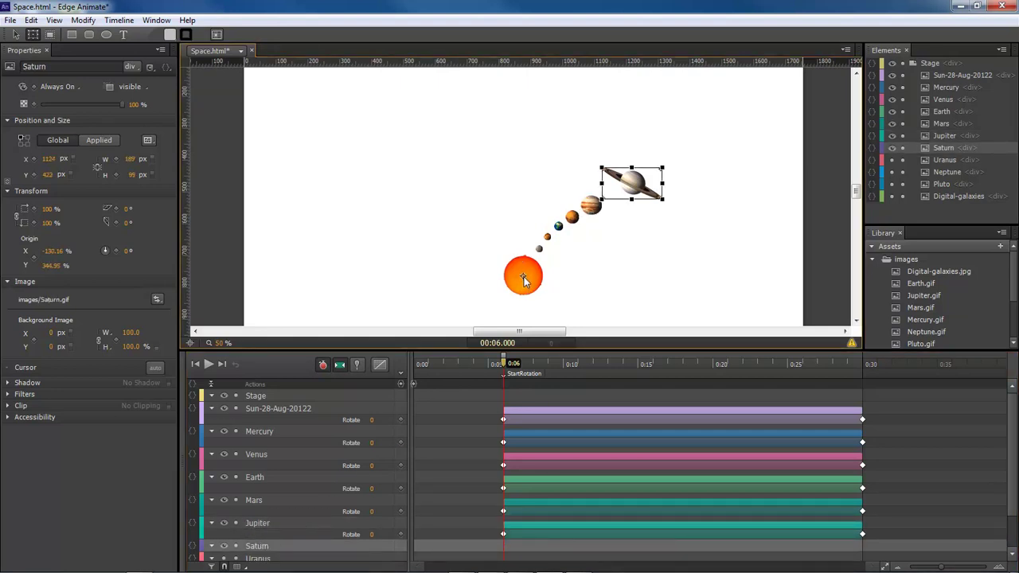
click(259, 524)
click(257, 546)
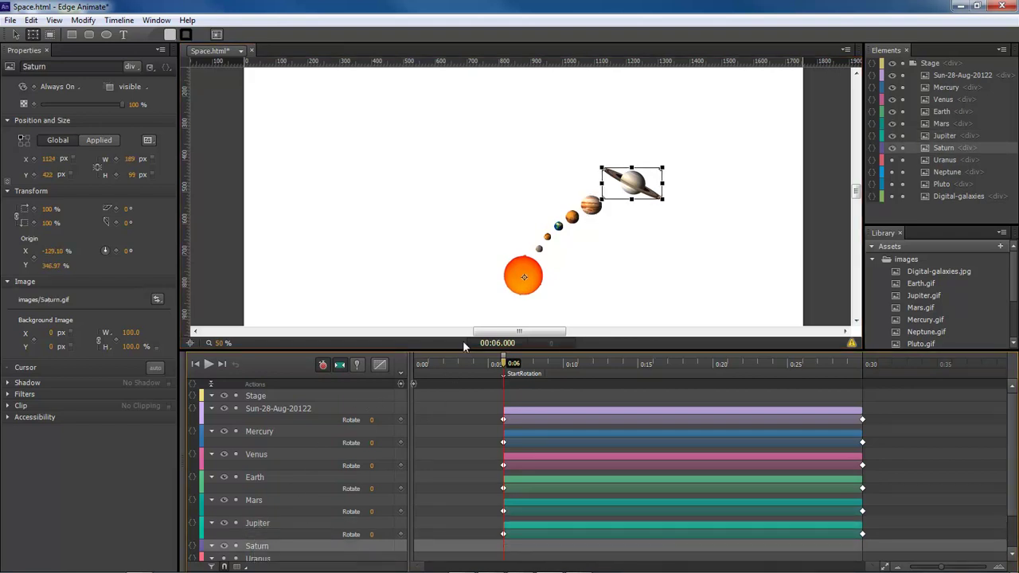
drag(524, 277, 522, 281)
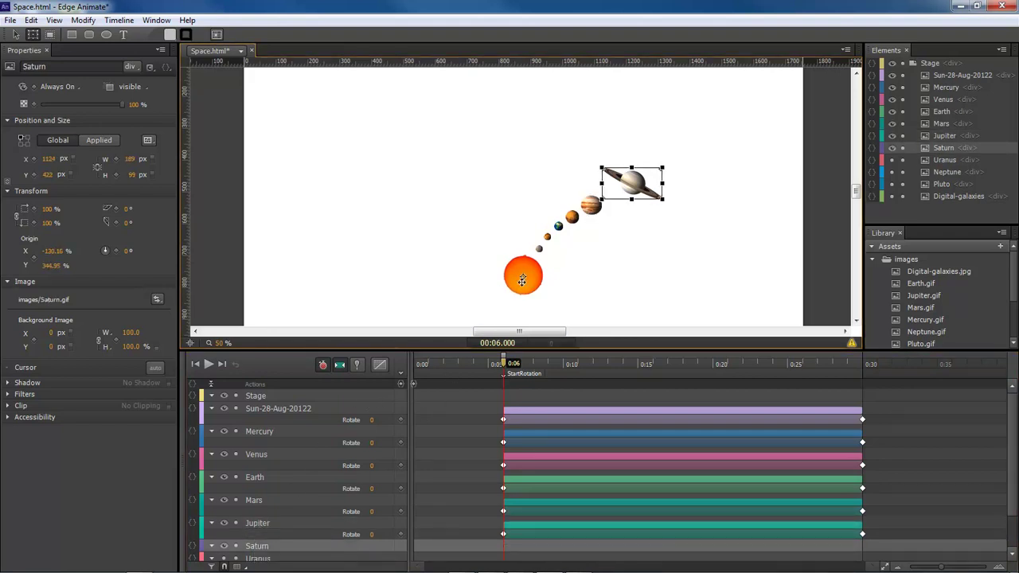
click(261, 525)
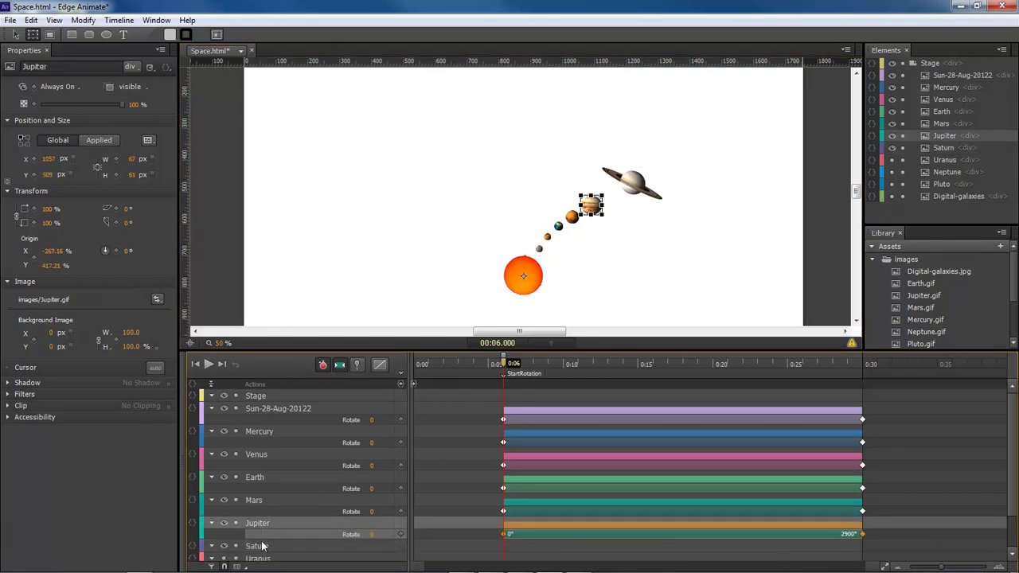
click(259, 548)
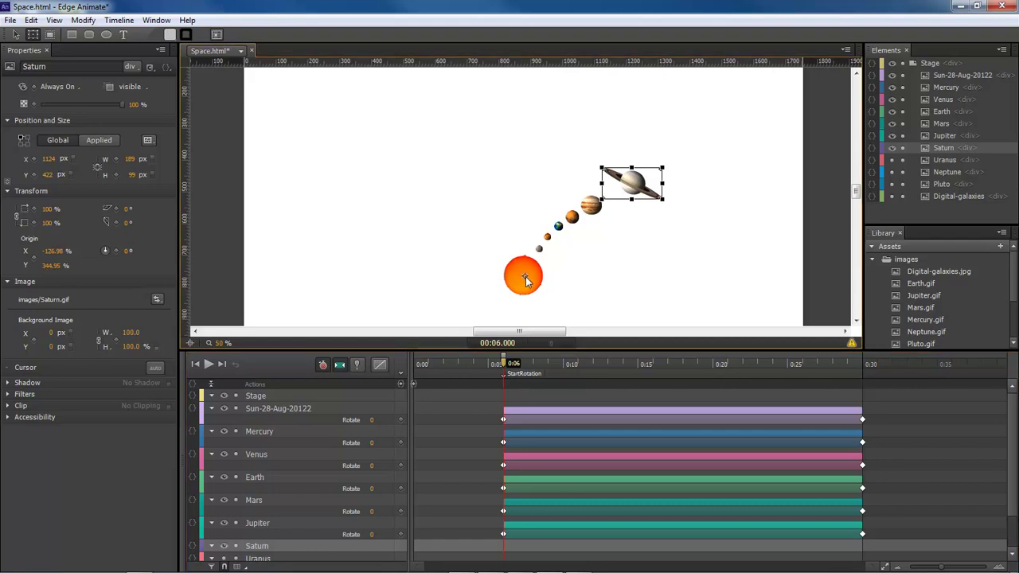
drag(523, 278, 525, 280)
- Copy Jupiter's transform origin values, X -267.16 and Y 417.21, into a Notepad document and return to Edge Animate with Saturn selected
click(590, 206)
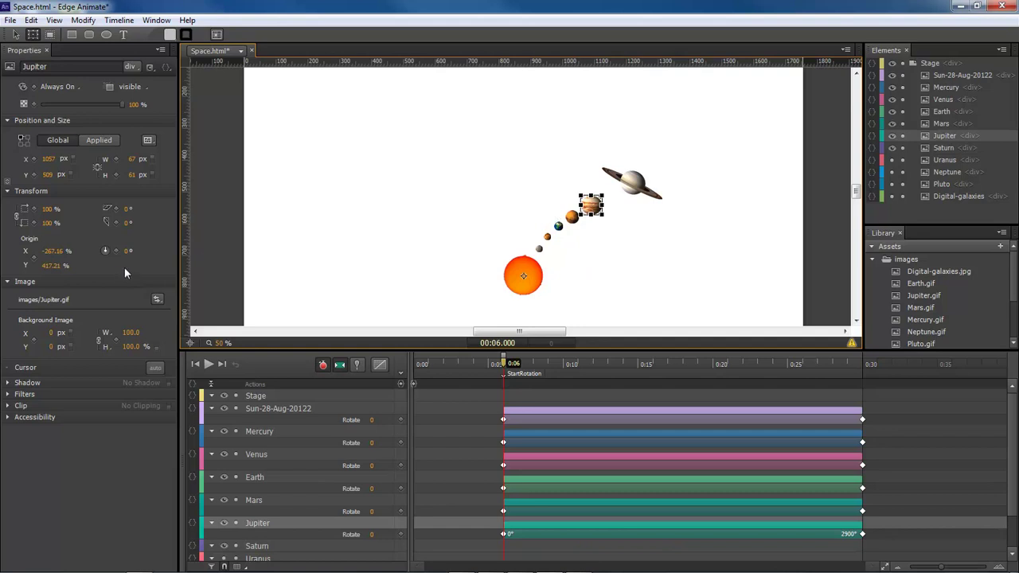
click(53, 251)
key(ctrl+c)
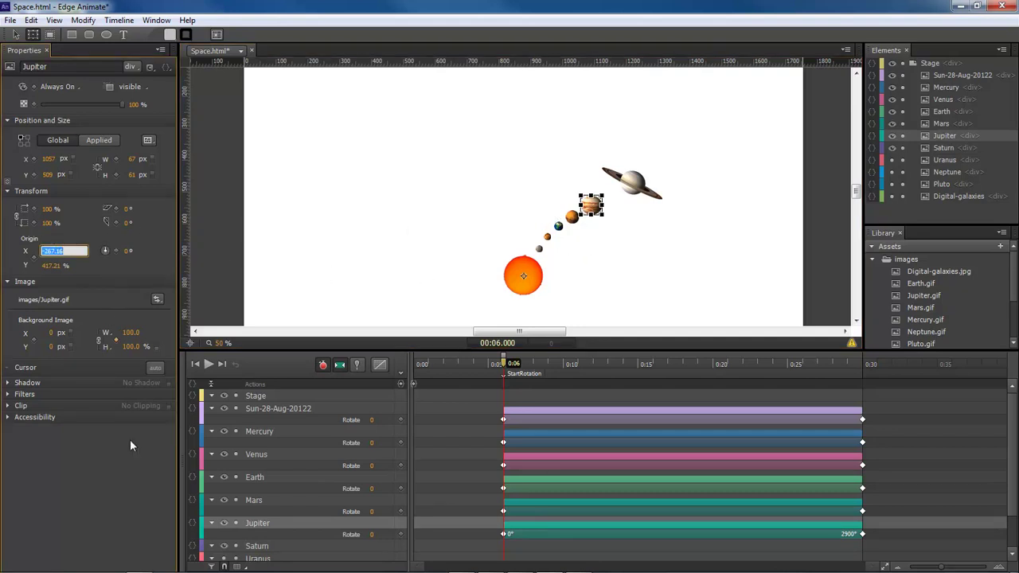
click(199, 543)
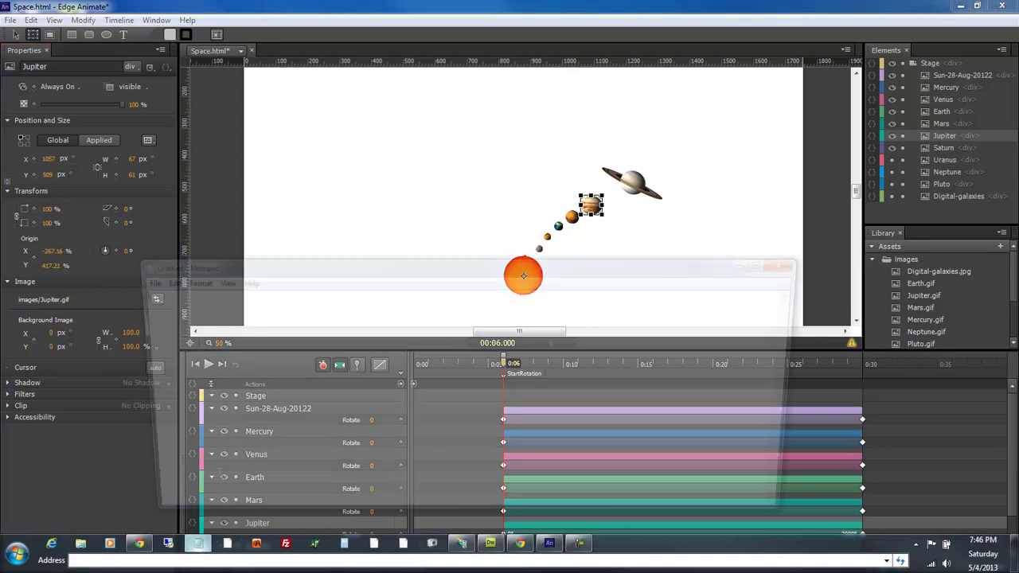
key(ctrl+v)
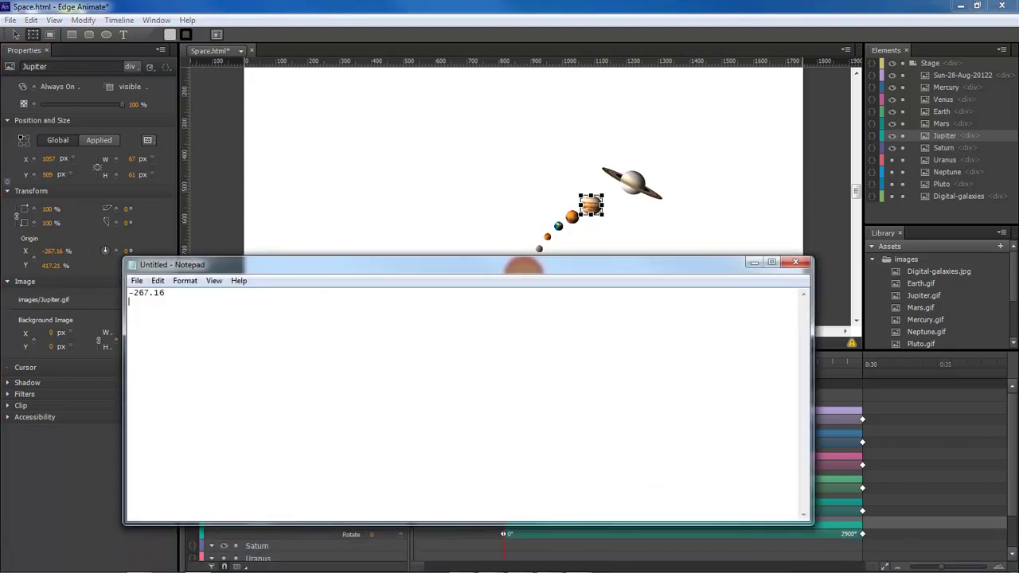
click(50, 265)
key(ctrl+c)
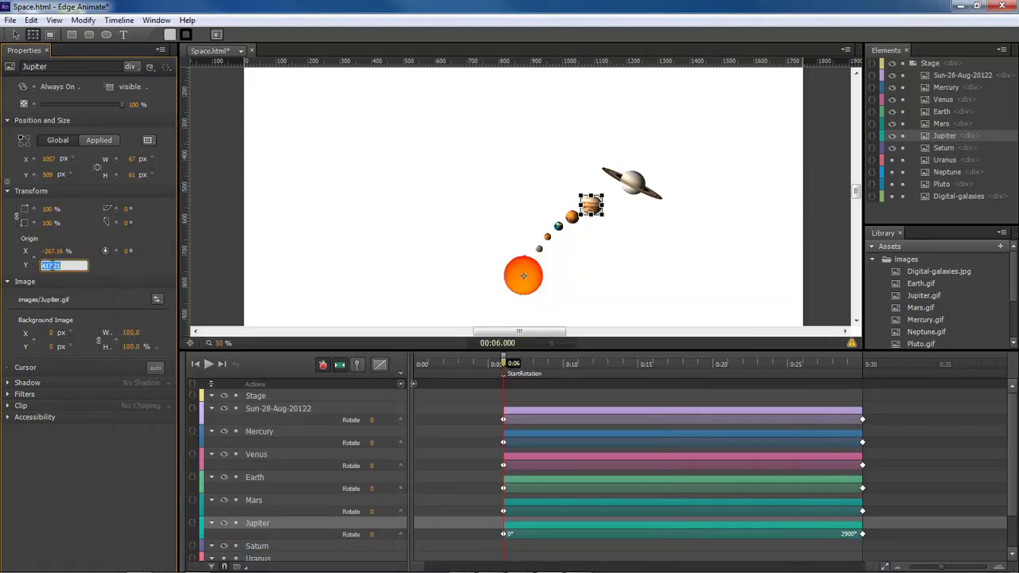
click(198, 547)
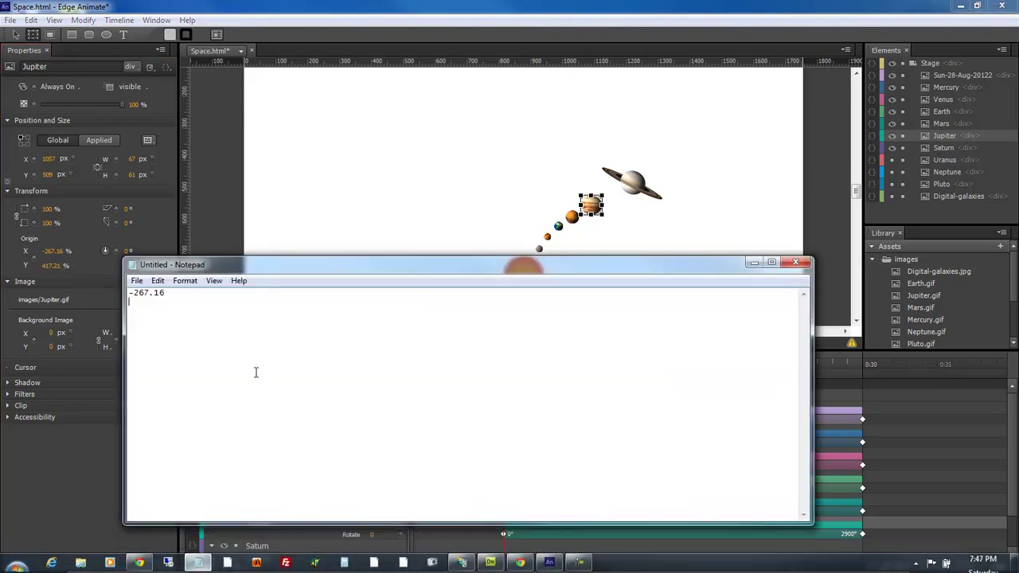
key(Return)
key(ctrl+v)
key(alt+Tab)
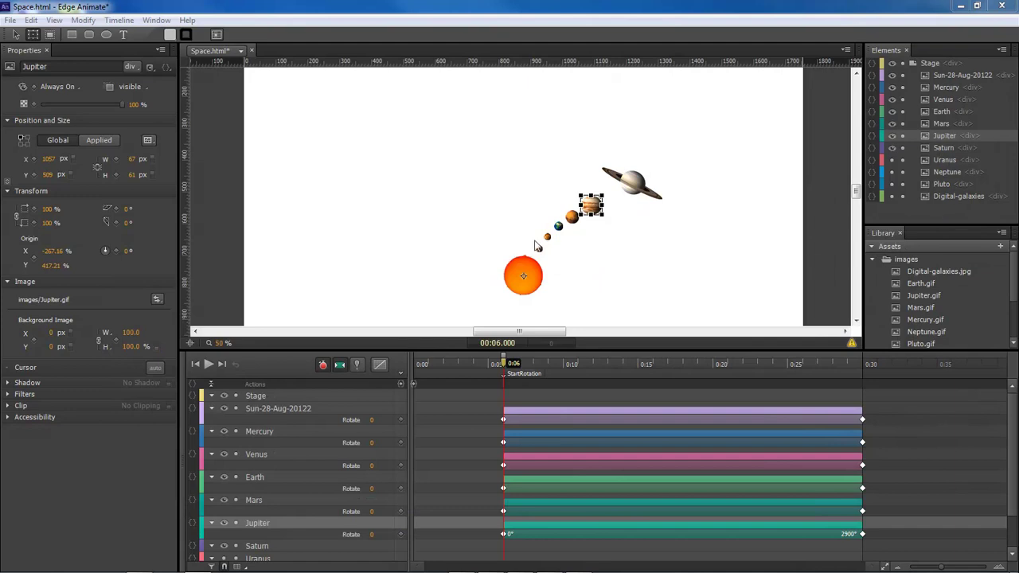
click(633, 180)
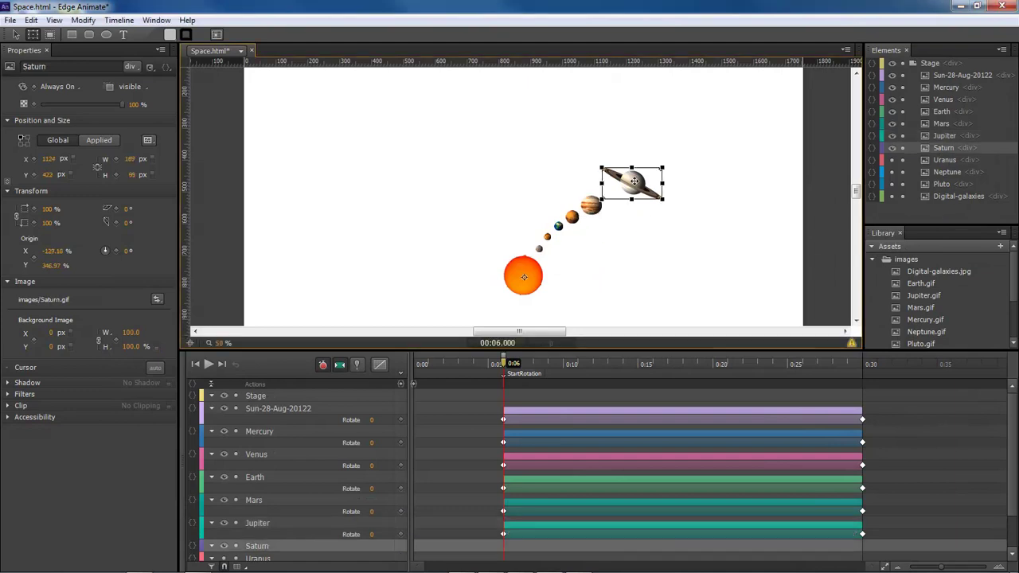
- Set Saturn's transform origin to Jupiter's values, X -267.16% and Y 417.21%
click(55, 251)
text(-267.16)
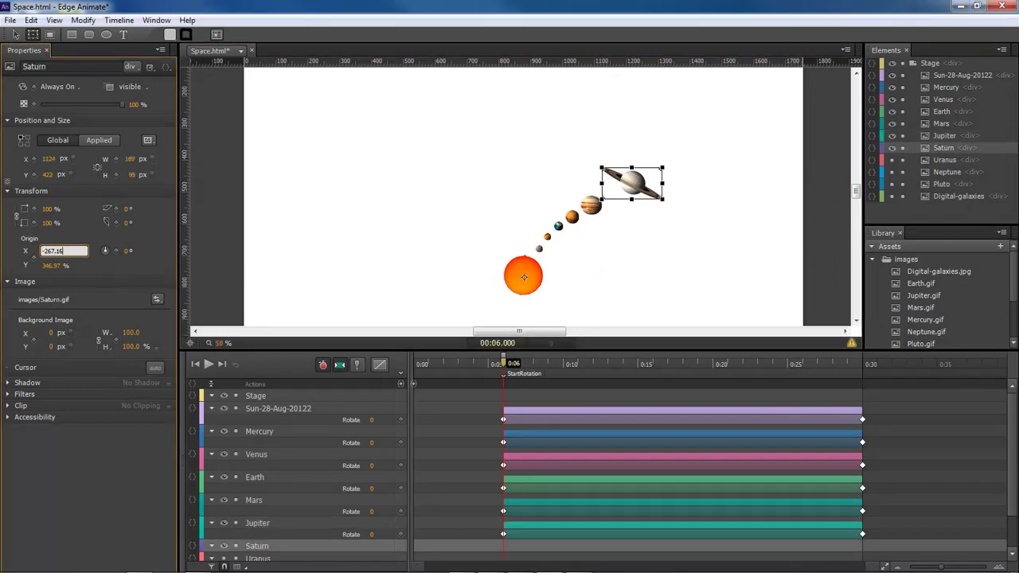
key(Return)
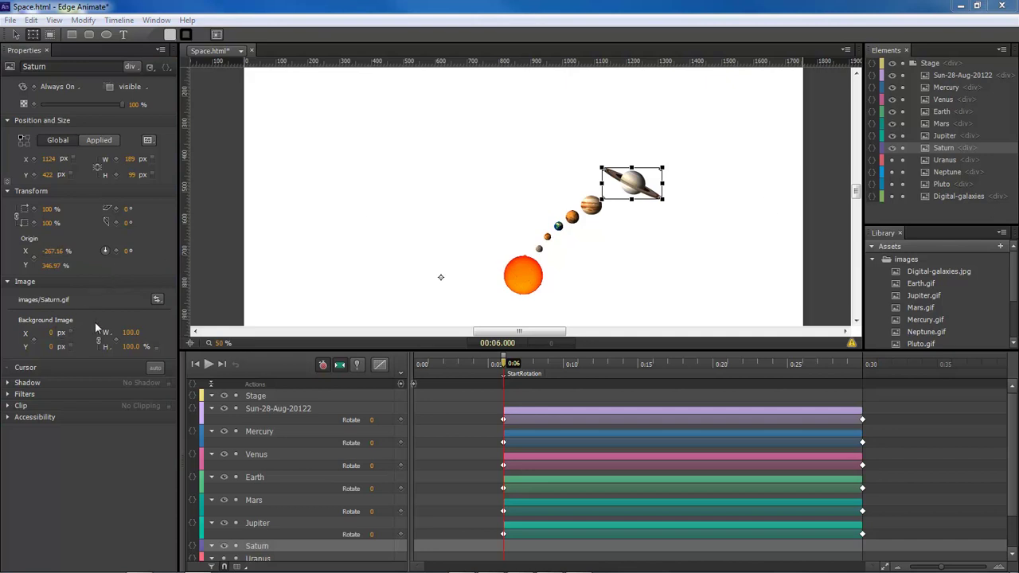
click(54, 266)
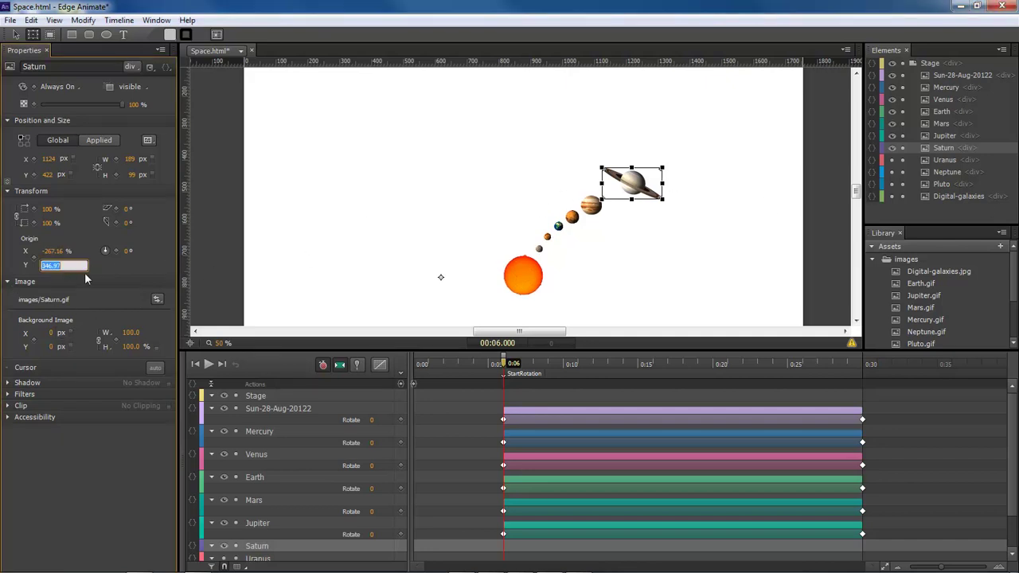
key(Return)
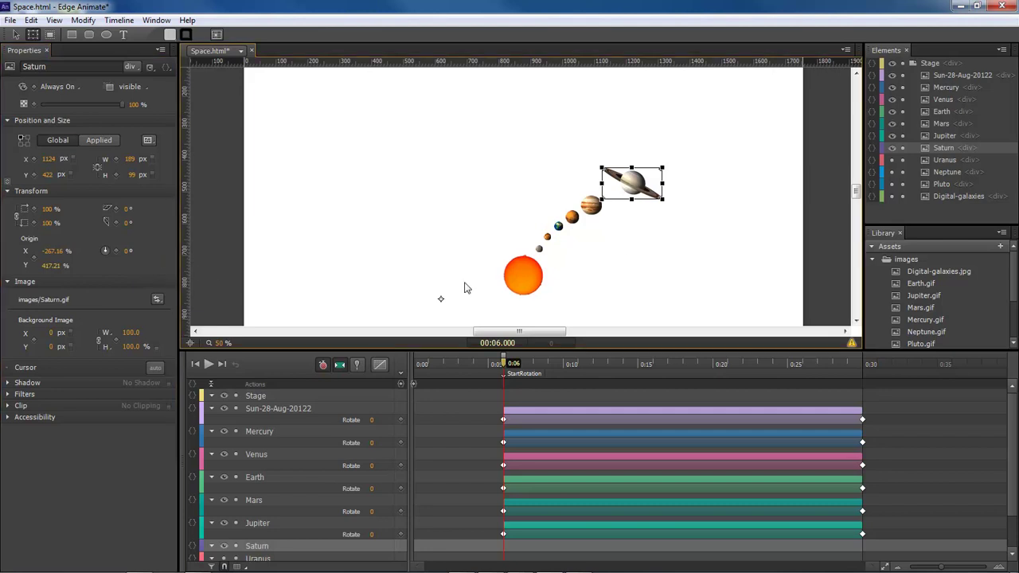
- Move Saturn's transform origin to the sun's centre, at about X -129.10% and Y 344.95%, and check it against Jupiter's
drag(441, 301, 524, 279)
click(591, 204)
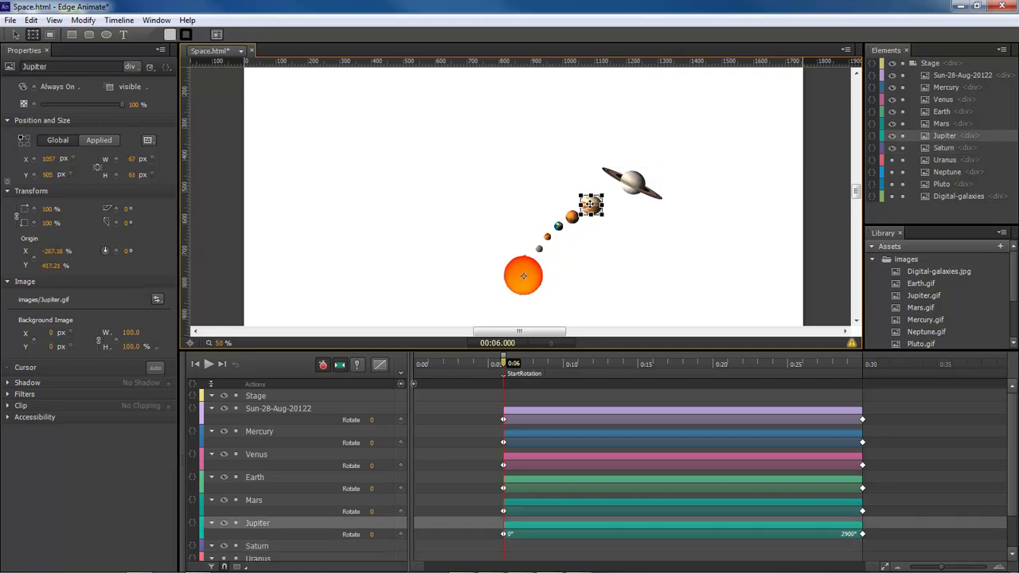
click(627, 186)
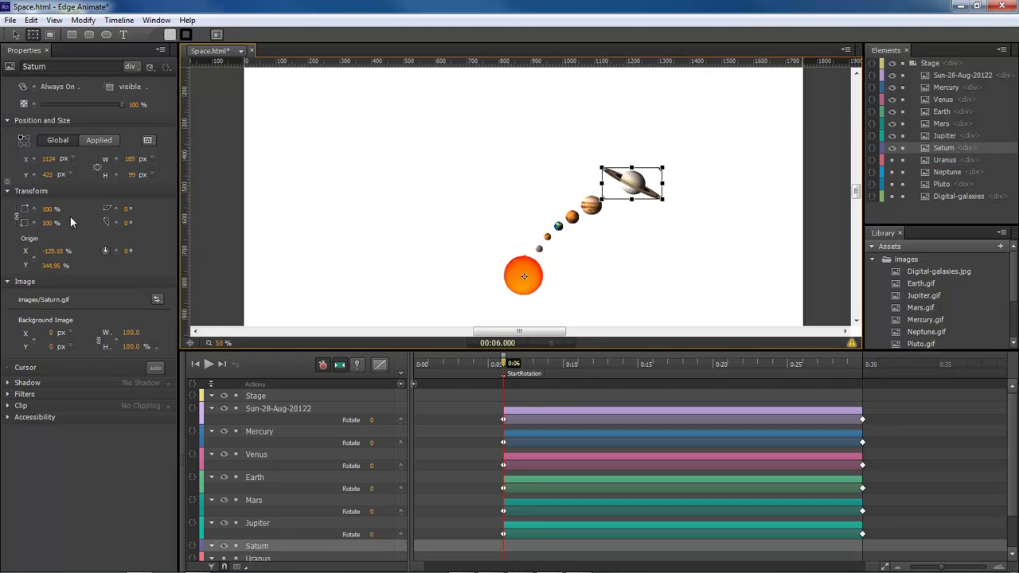
- Add a rotation keyframe for Saturn at 0:06, set its rotation to 2400° at 0:30, and return the playhead to 0:06
click(115, 251)
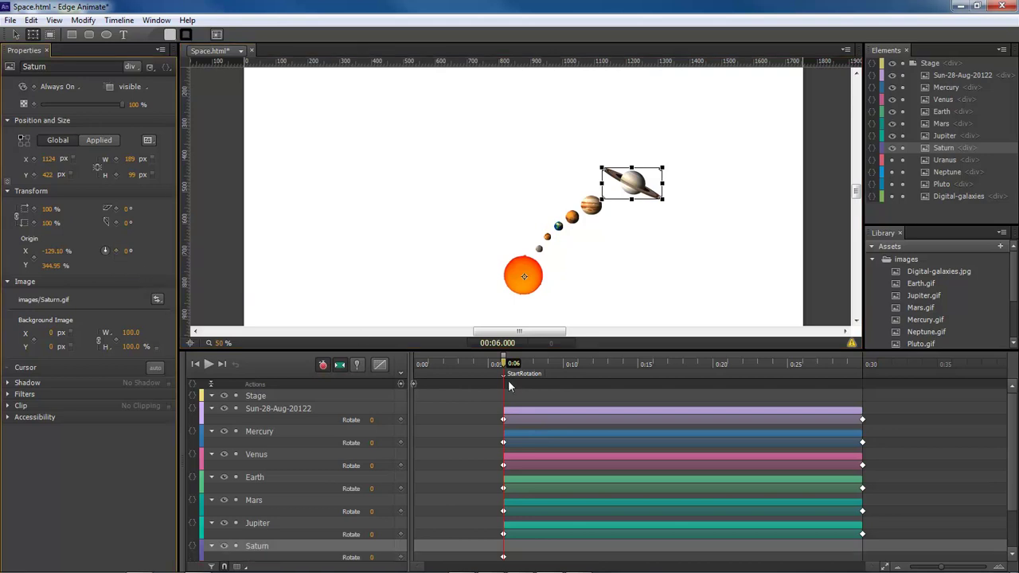
drag(504, 369, 864, 365)
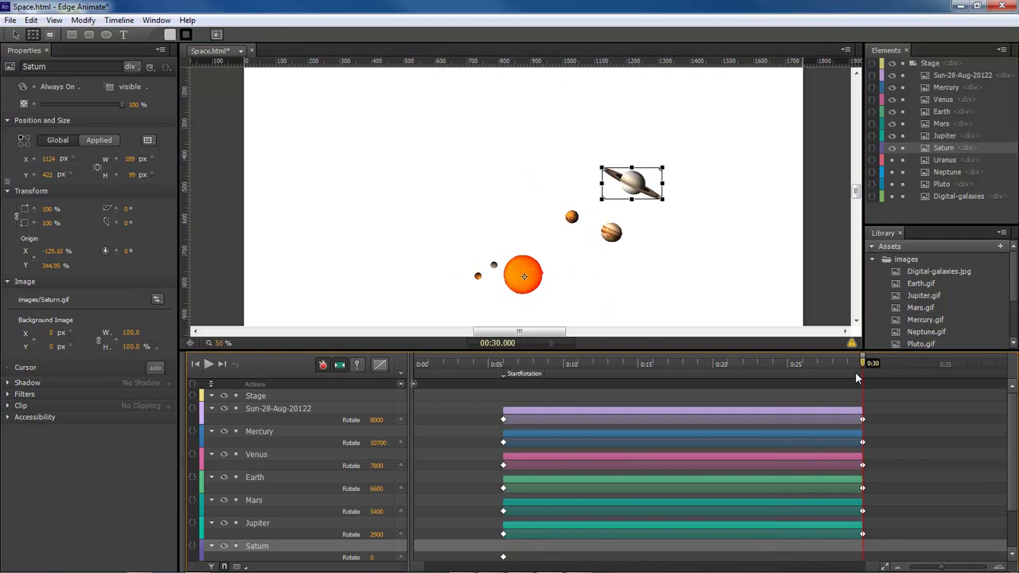
click(127, 251)
text(240)
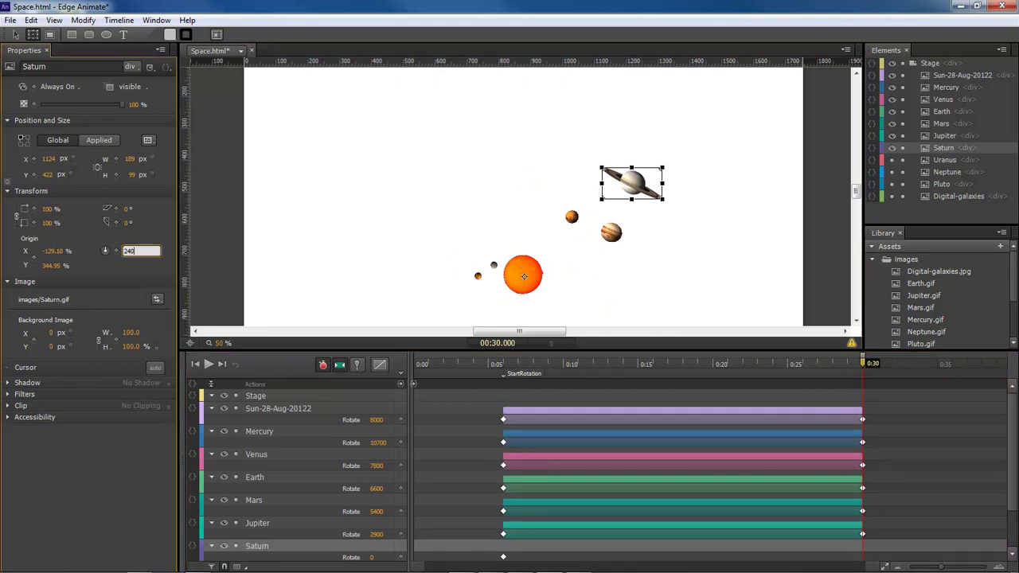
text(0)
key(Return)
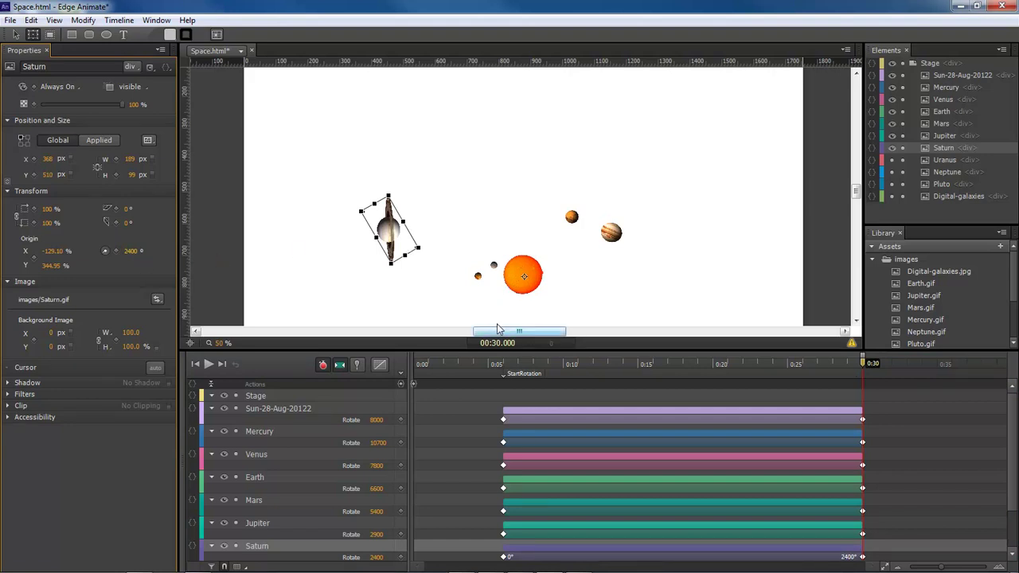
drag(863, 368, 506, 365)
- Show Uranus, bring it near Saturn, and set its width and height to 67 px
drag(1015, 408, 1012, 480)
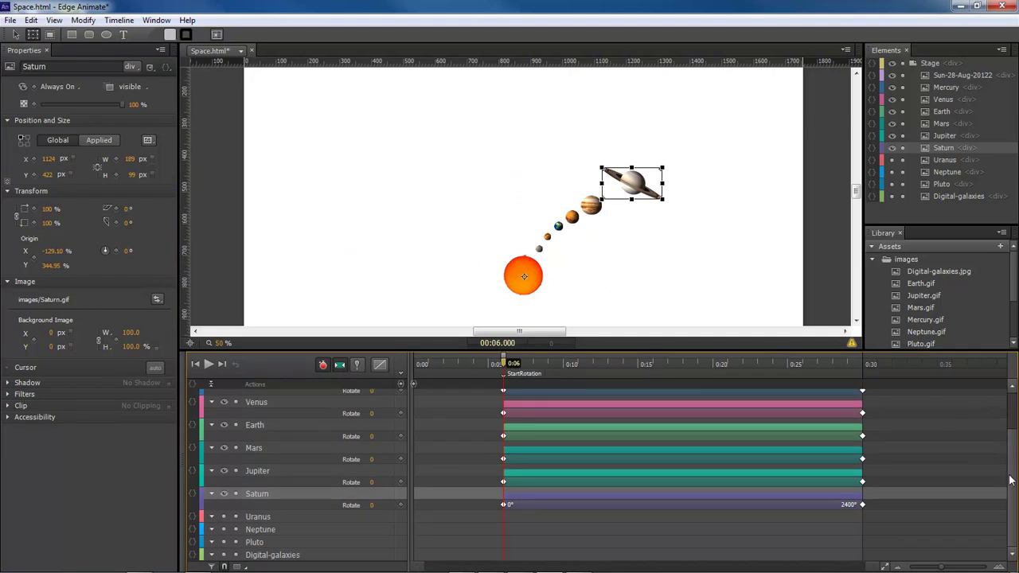
click(224, 517)
drag(284, 83, 695, 166)
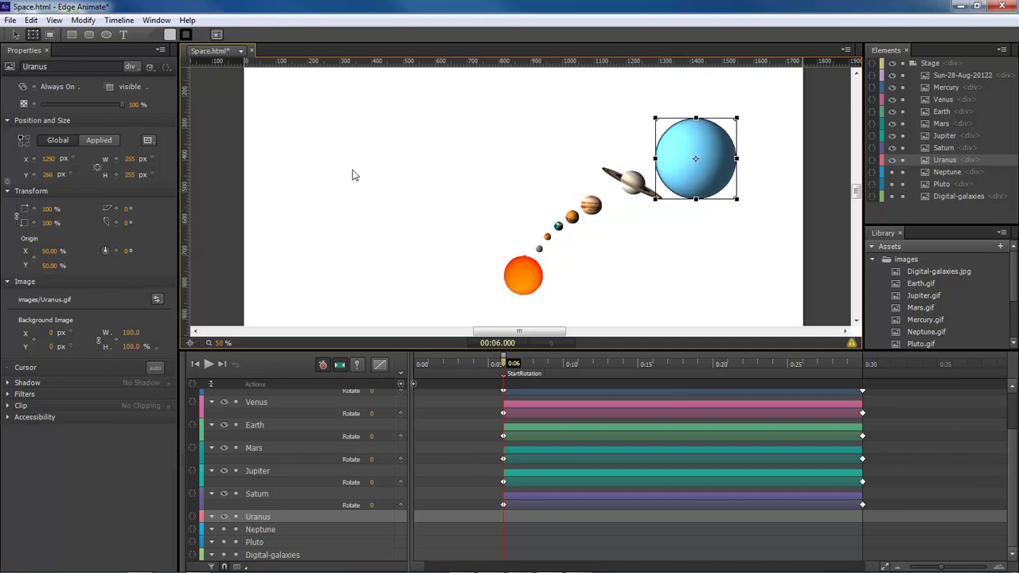
click(129, 159)
text(67)
key(Tab)
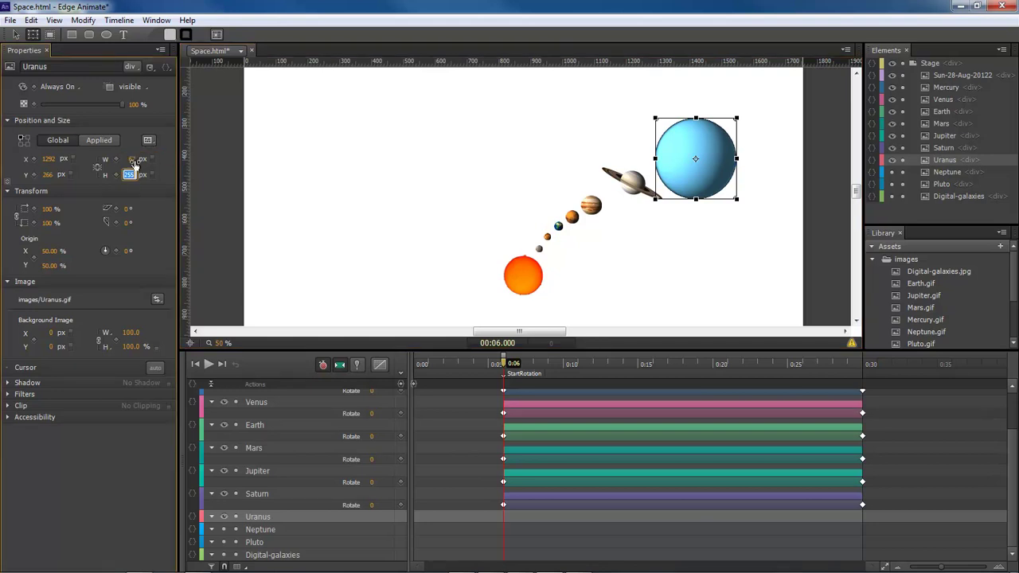
text(67)
key(Tab)
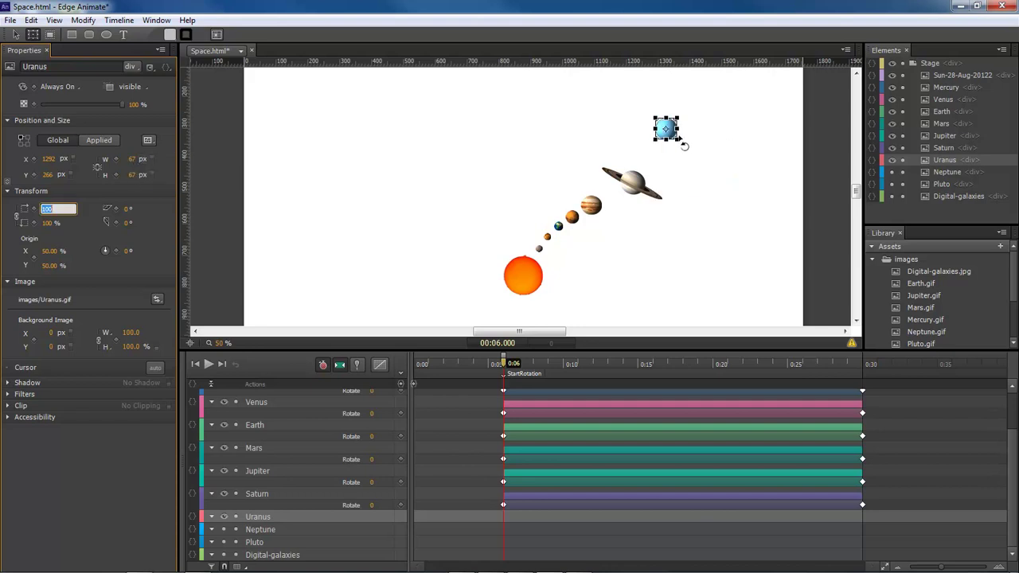
- Place Uranus beyond Saturn, at about X 1306 px and Y 388 px, and move its transform origin to the sun's centre, checking against Saturn's
drag(669, 126, 525, 281)
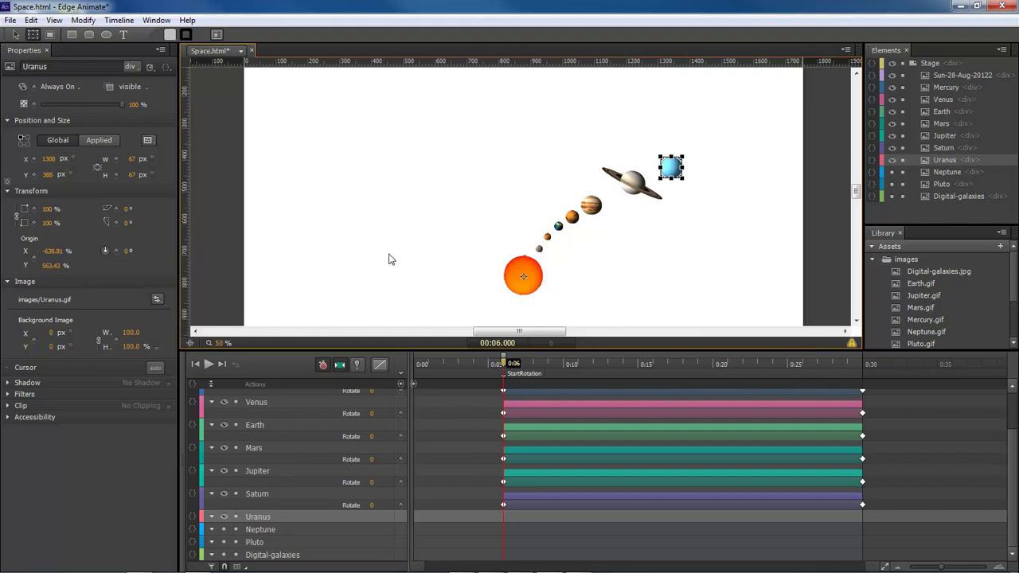
click(258, 494)
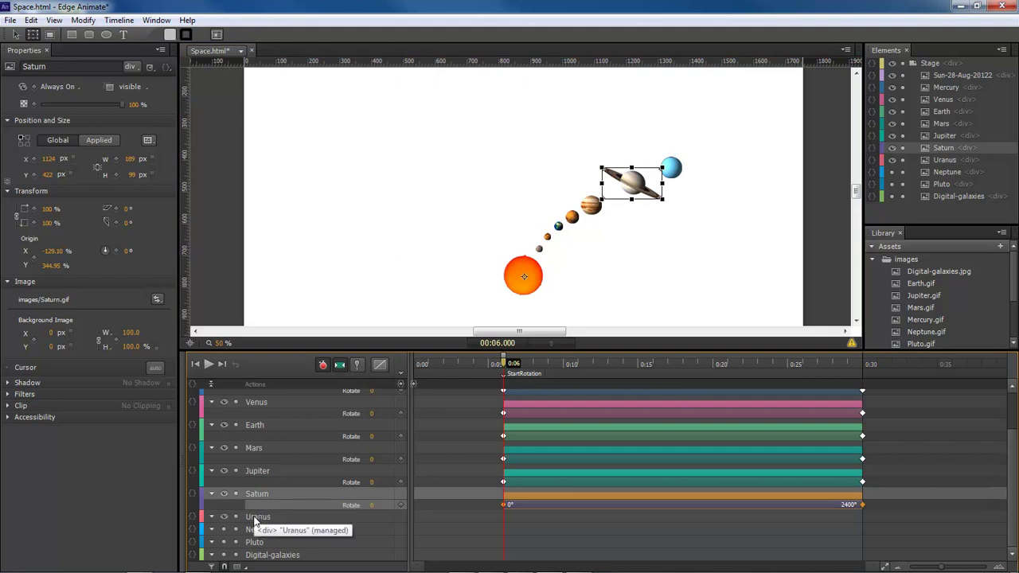
click(256, 519)
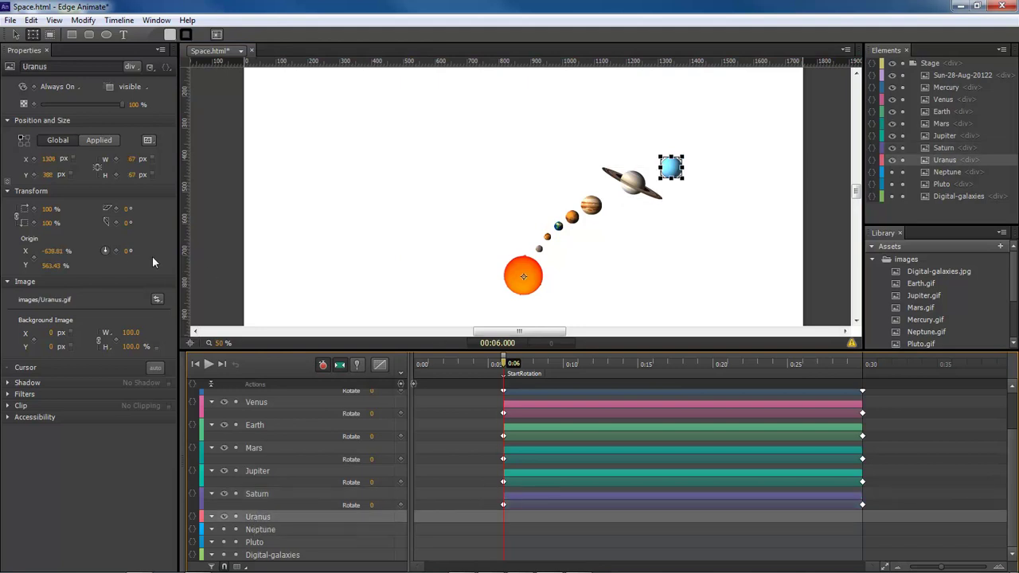
- Add a rotation keyframe for Uranus at 0:06, set its rotation to 1500° at 0:30, and return the playhead to 0:06
click(116, 252)
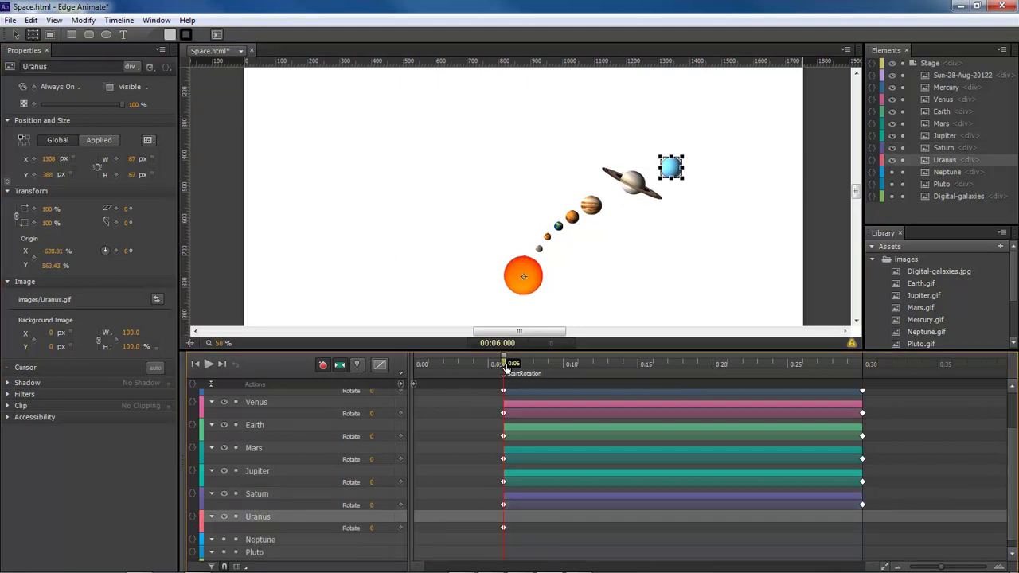
drag(509, 363, 863, 365)
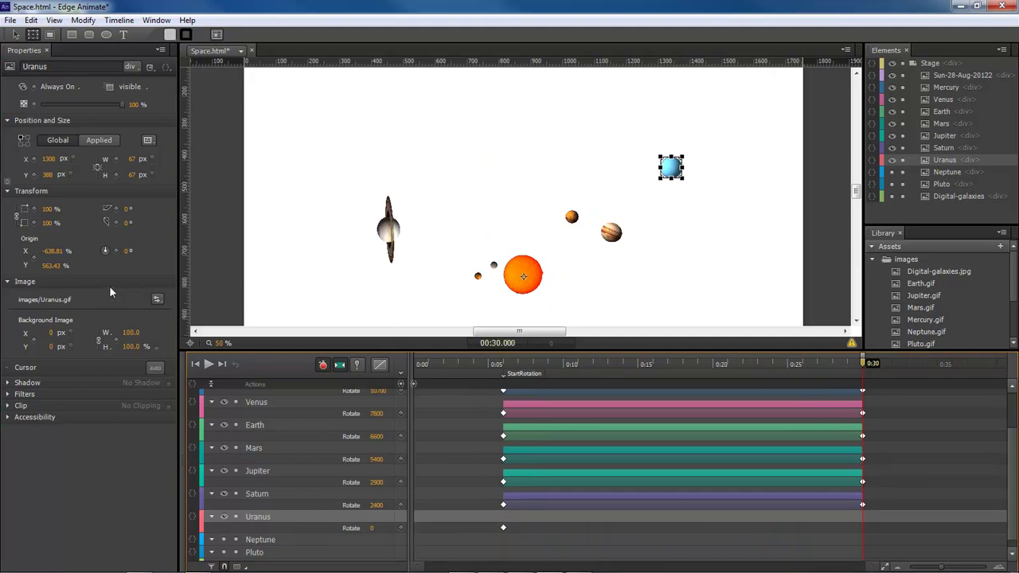
click(124, 251)
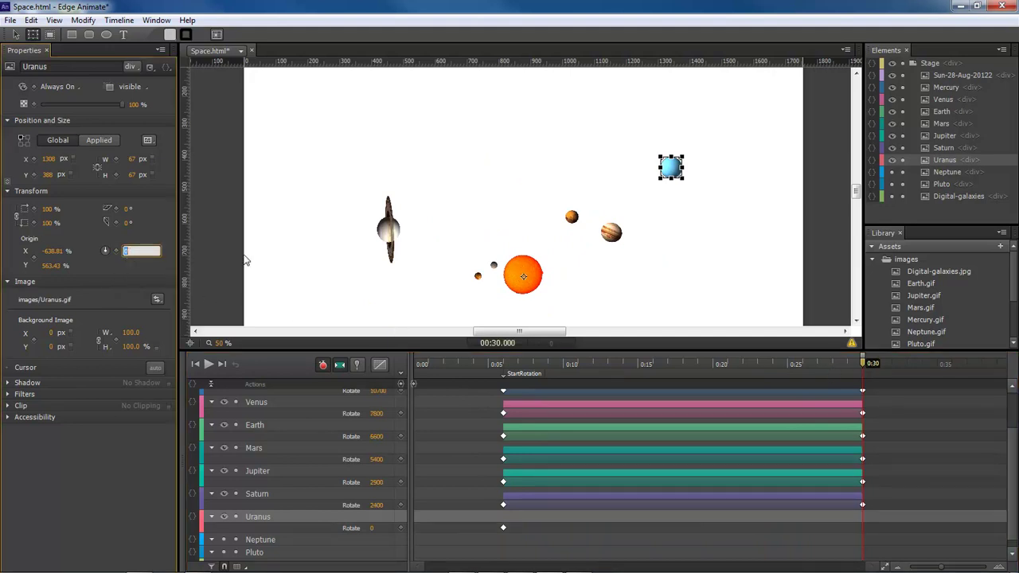
text(1500)
key(Return)
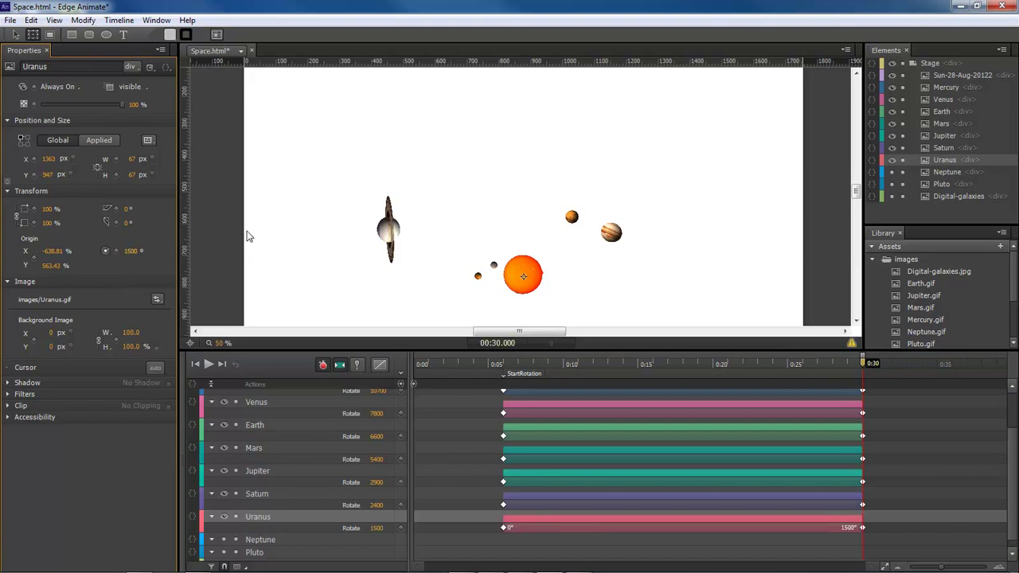
drag(860, 364, 503, 368)
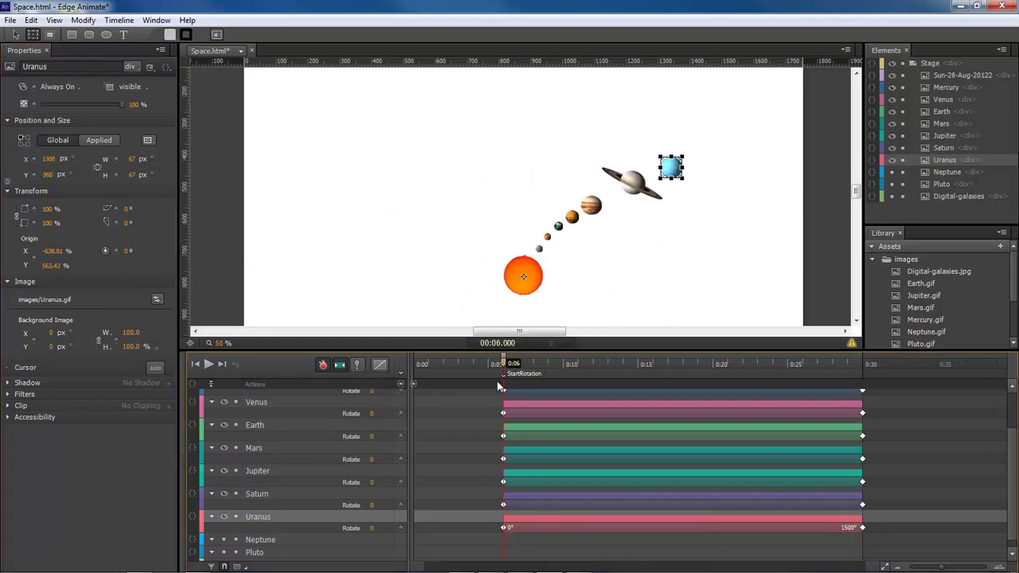
- Show Neptune, bring it near Uranus, and set its width and height to 67 px
click(225, 540)
drag(309, 104, 726, 164)
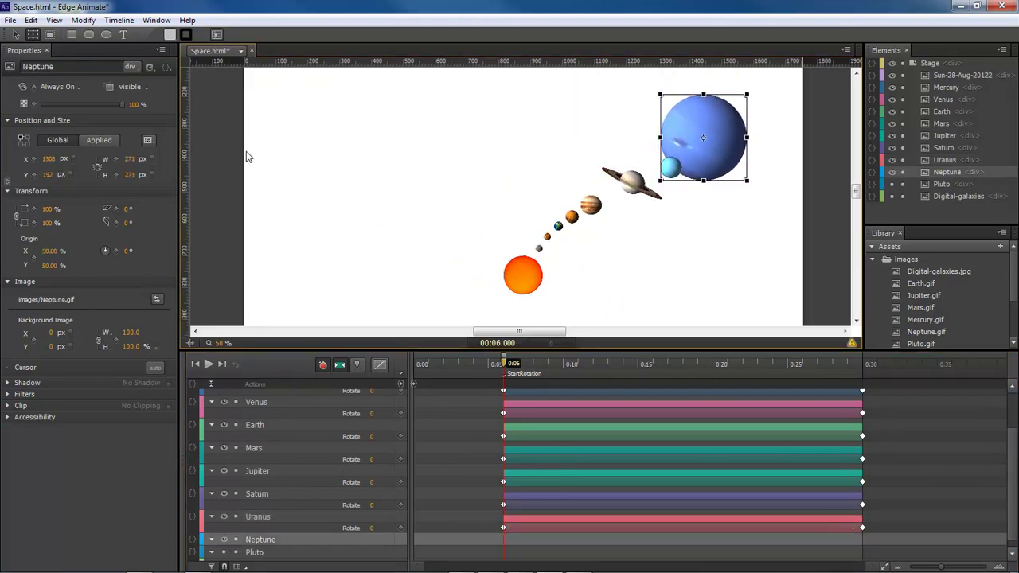
click(131, 159)
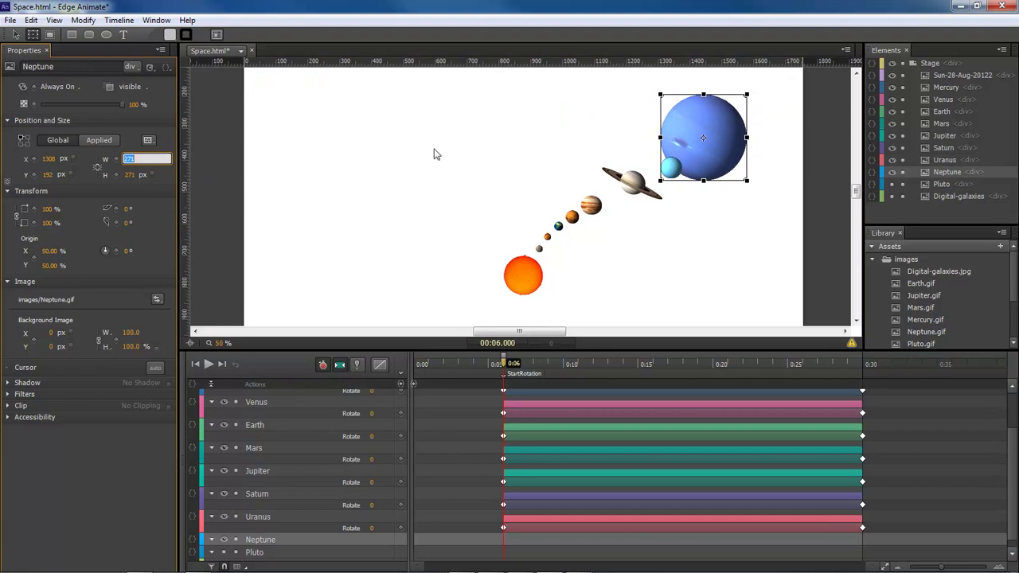
text(67)
key(Tab)
text(67)
key(Return)
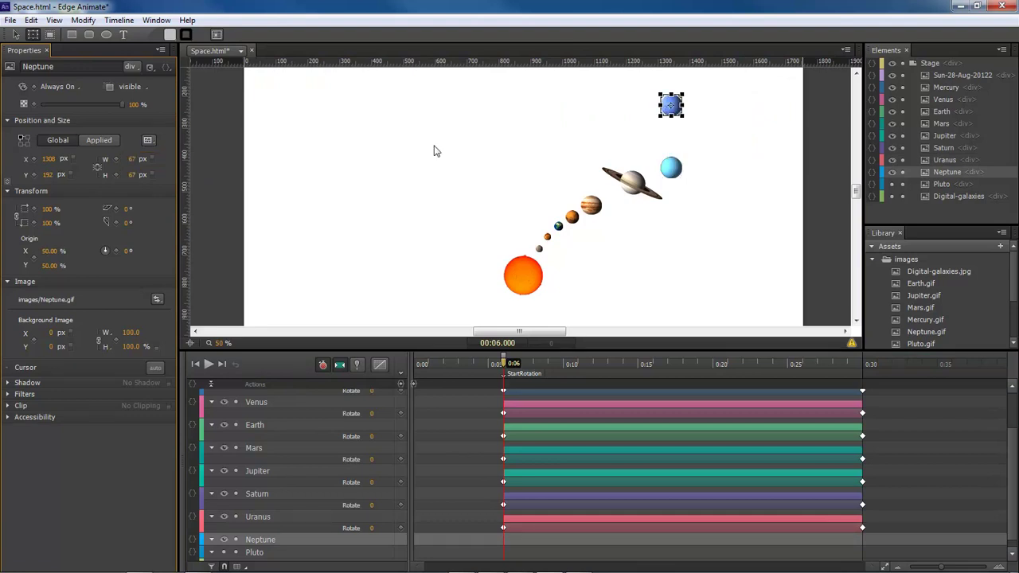
- Place Neptune beyond Uranus, at about X 1384 px and Y 330 px, and move its transform origin to the sun's centre, checking against Uranus's
drag(692, 141, 524, 281)
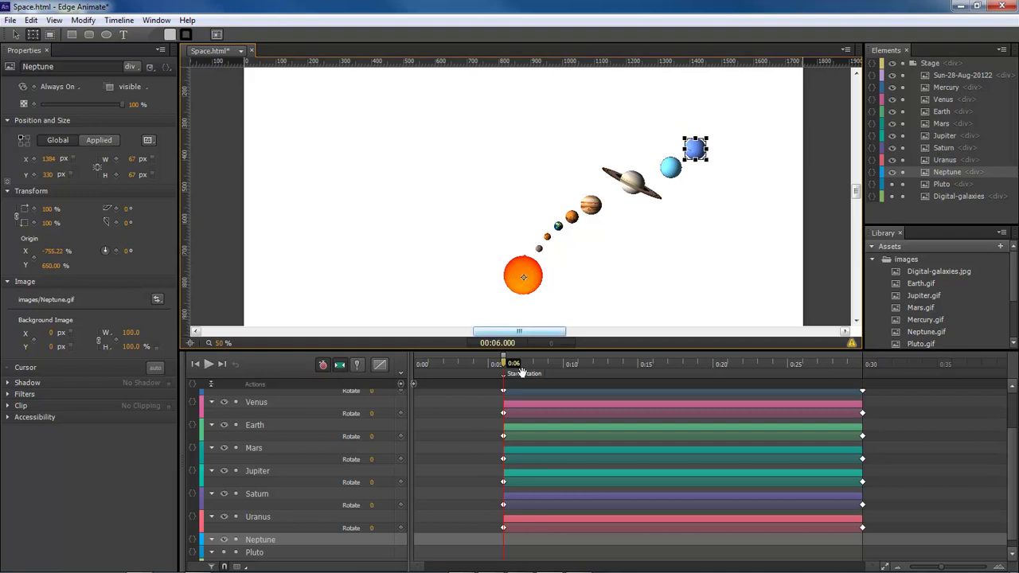
click(259, 519)
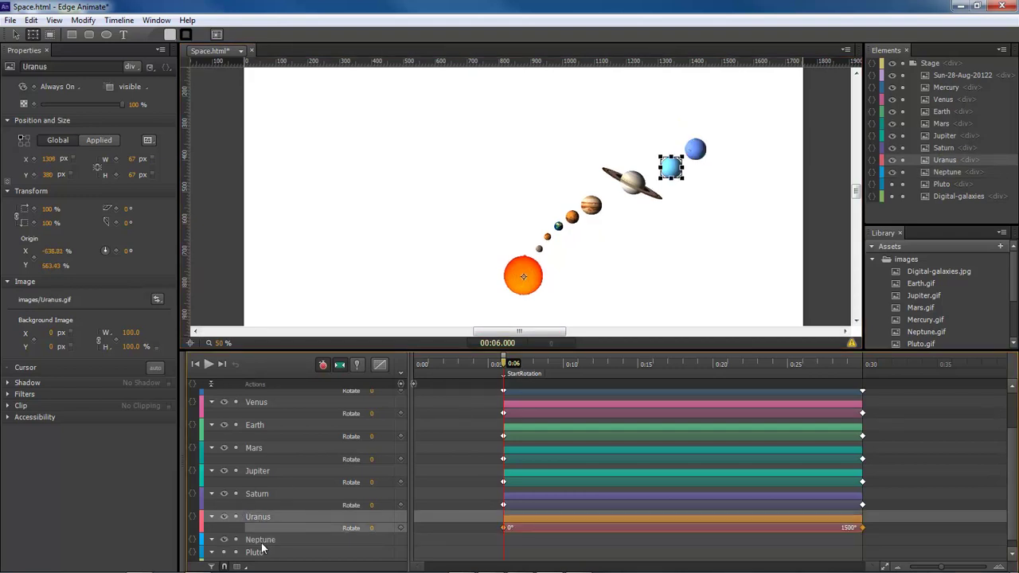
click(264, 540)
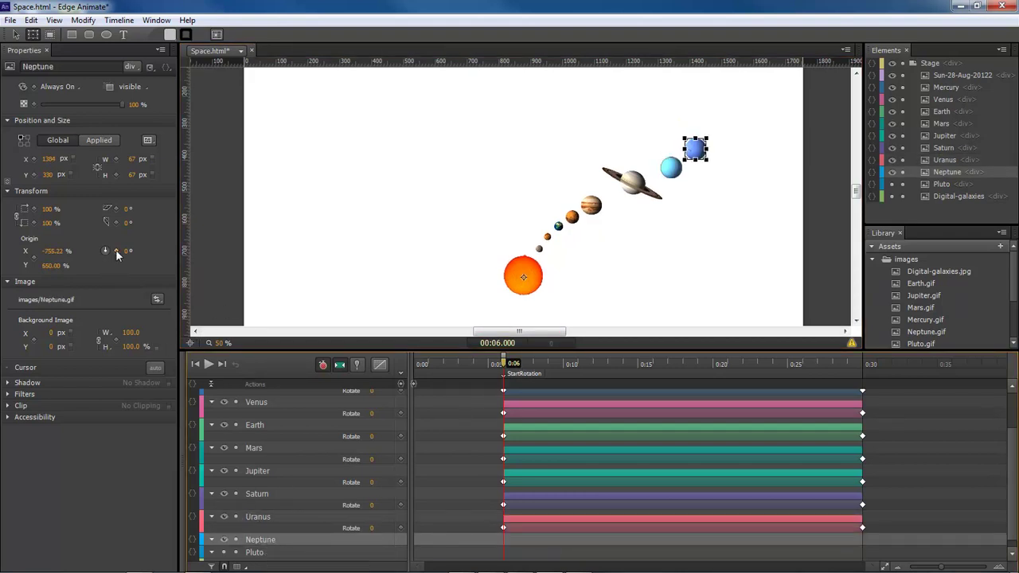
- Add a rotation keyframe for Neptune at 0:06, set its rotation to 1200° at 0:30, and return the playhead to 0:06
drag(505, 366, 861, 373)
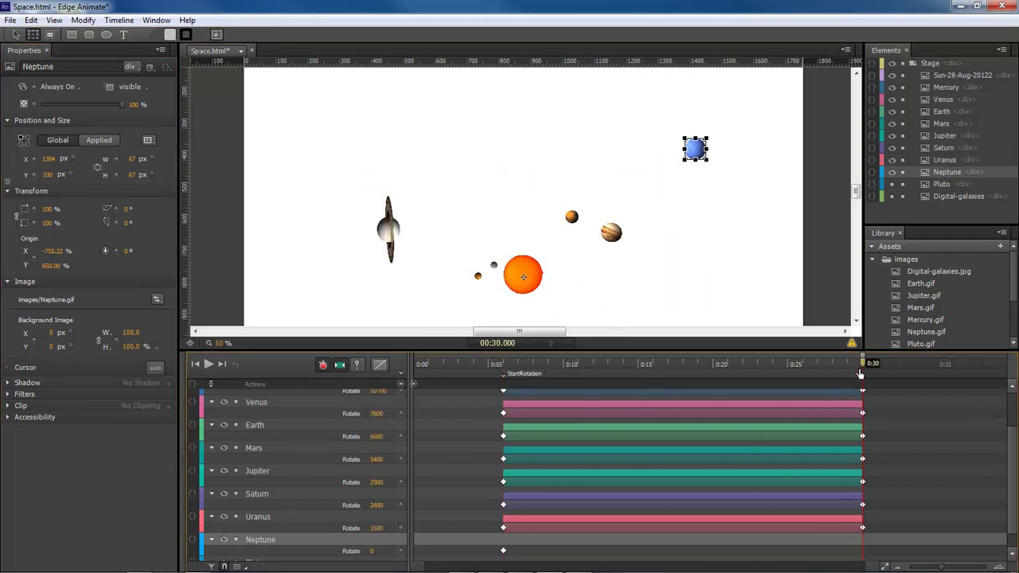
click(125, 252)
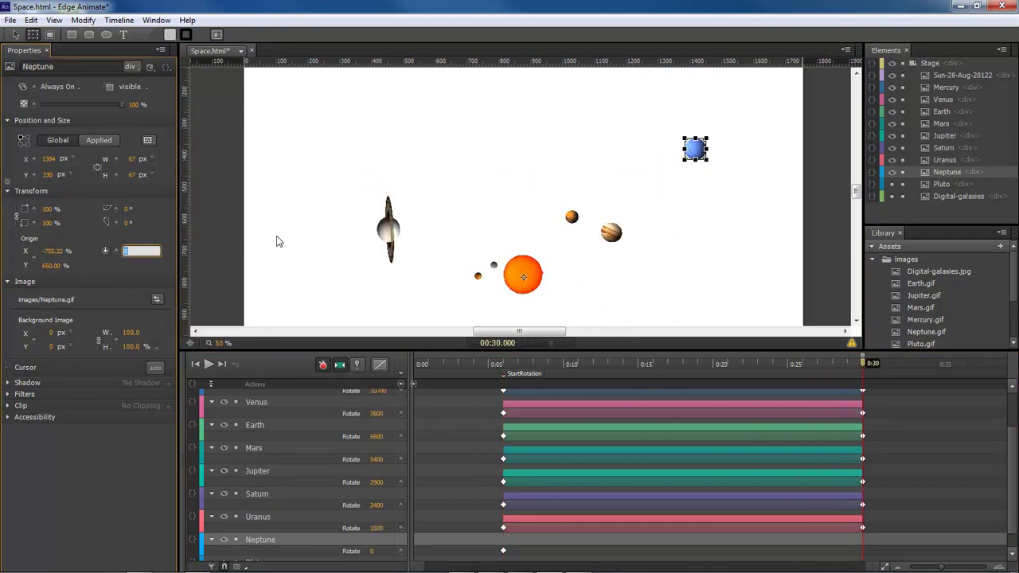
text(1200)
key(Return)
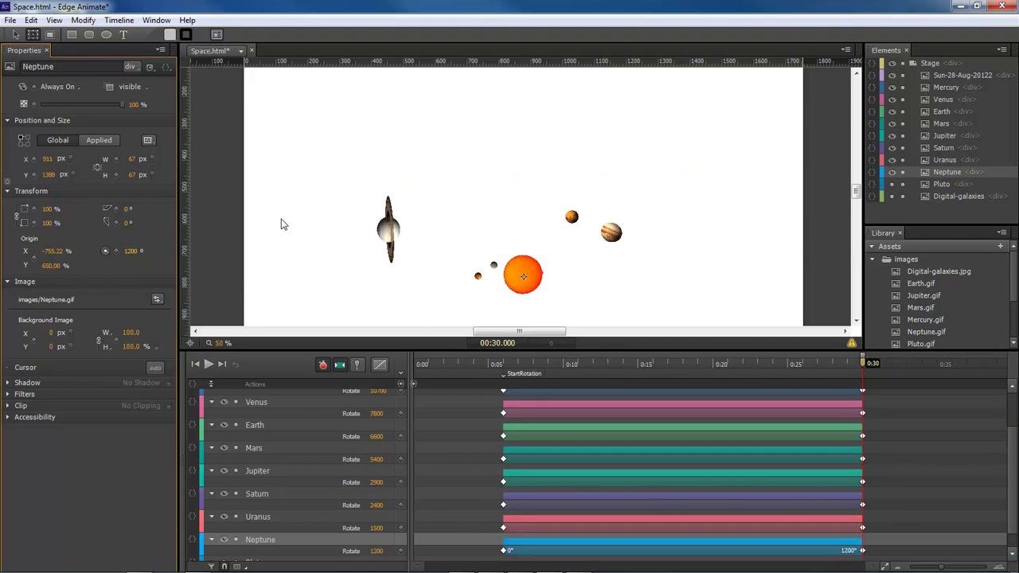
drag(865, 365, 504, 371)
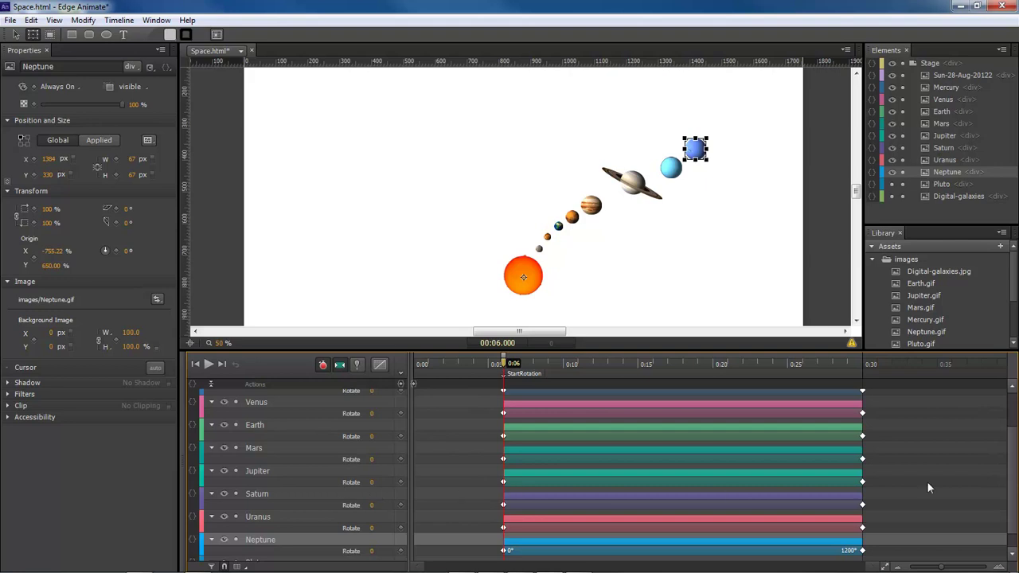
- Show Pluto at 22 px wide and high, placed just beyond Neptune at about X 1476 px and Y 308 px
scroll(1012, 478, down, 1)
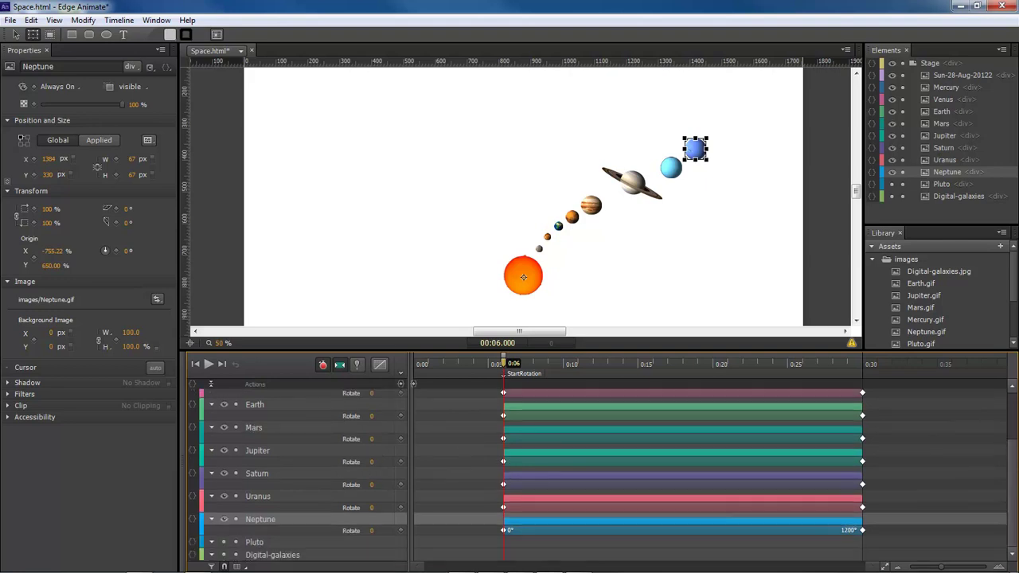
click(224, 543)
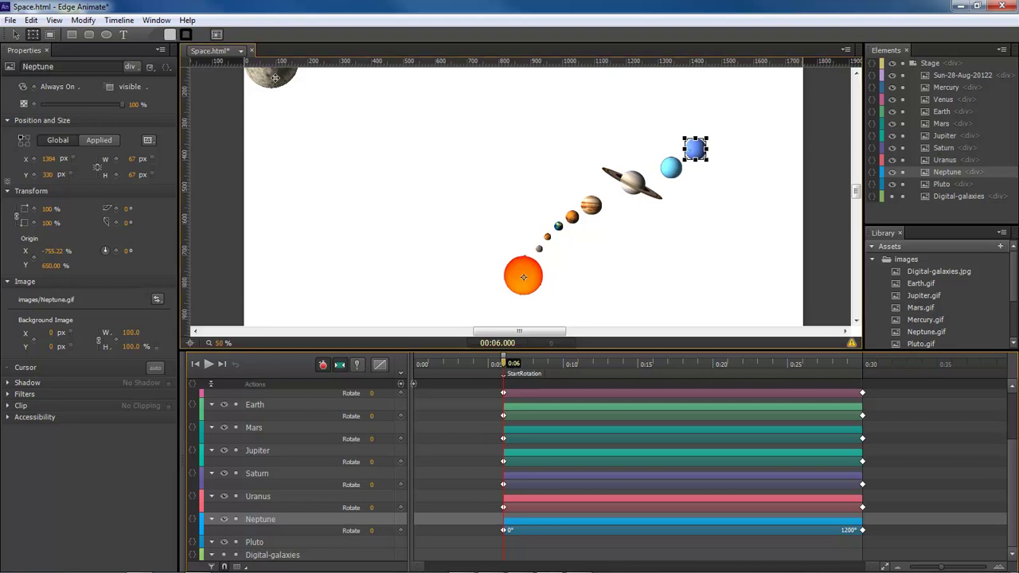
drag(271, 73, 736, 116)
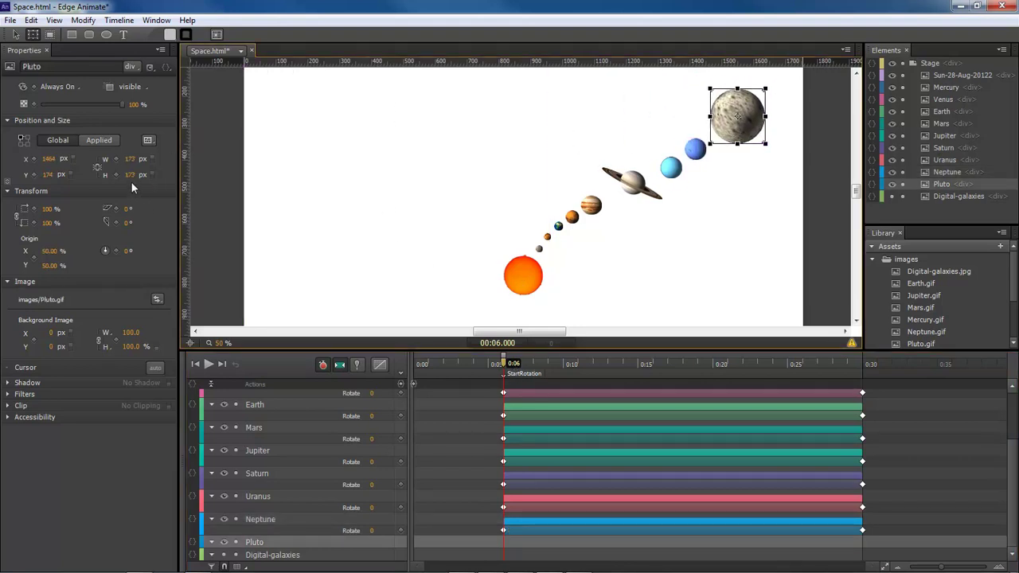
click(129, 159)
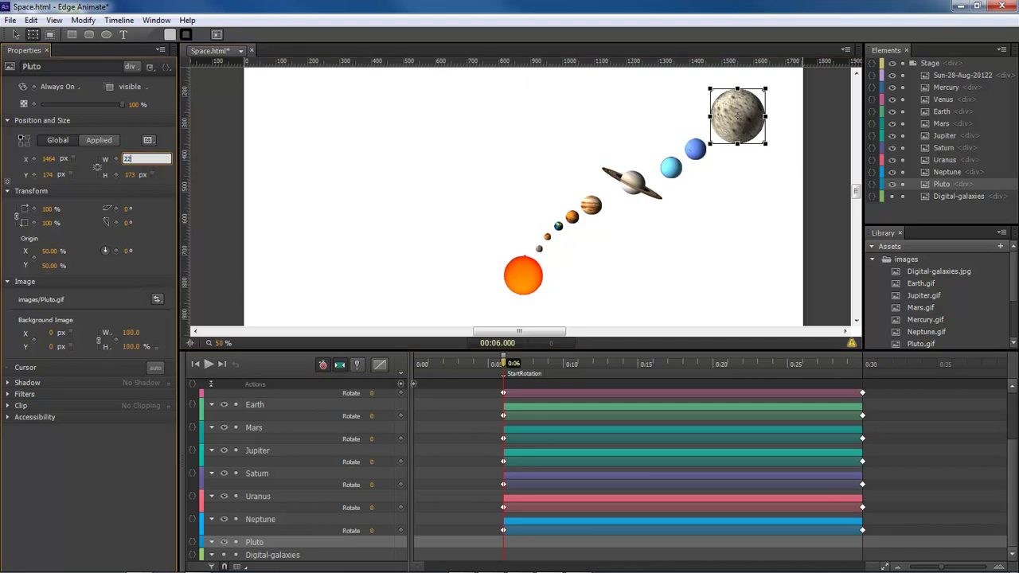
key(Tab)
text(22)
key(Return)
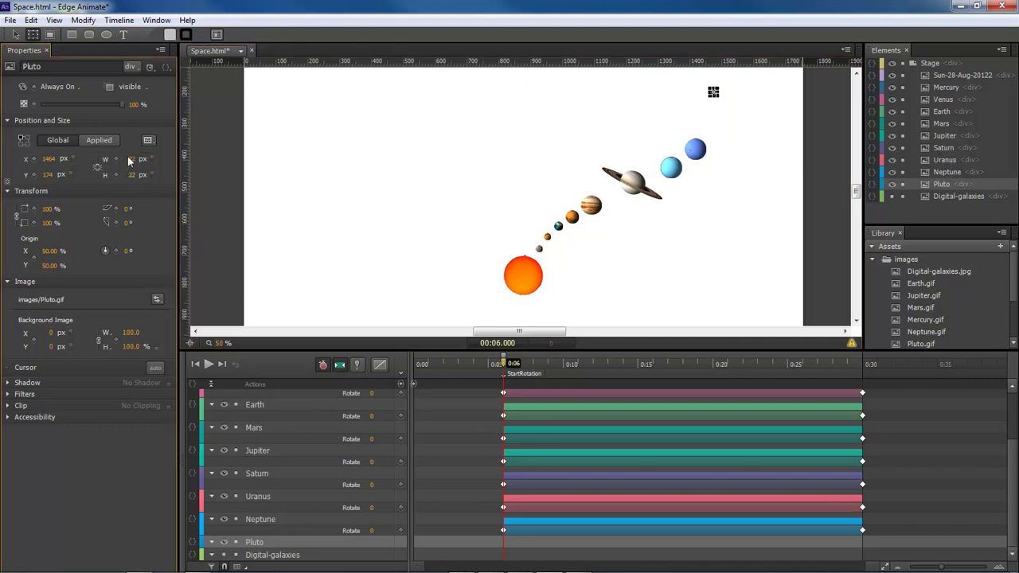
click(761, 108)
drag(712, 92, 718, 134)
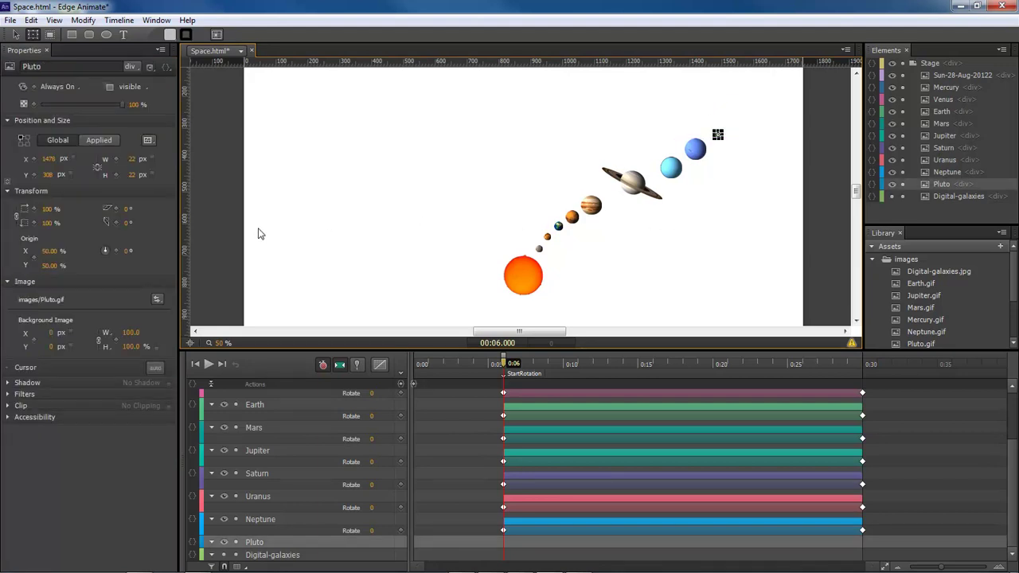
- Add a rotation keyframe for Pluto at 0:06, set its rotation to 1000° at 0:30, and return the playhead to 0:06
click(116, 251)
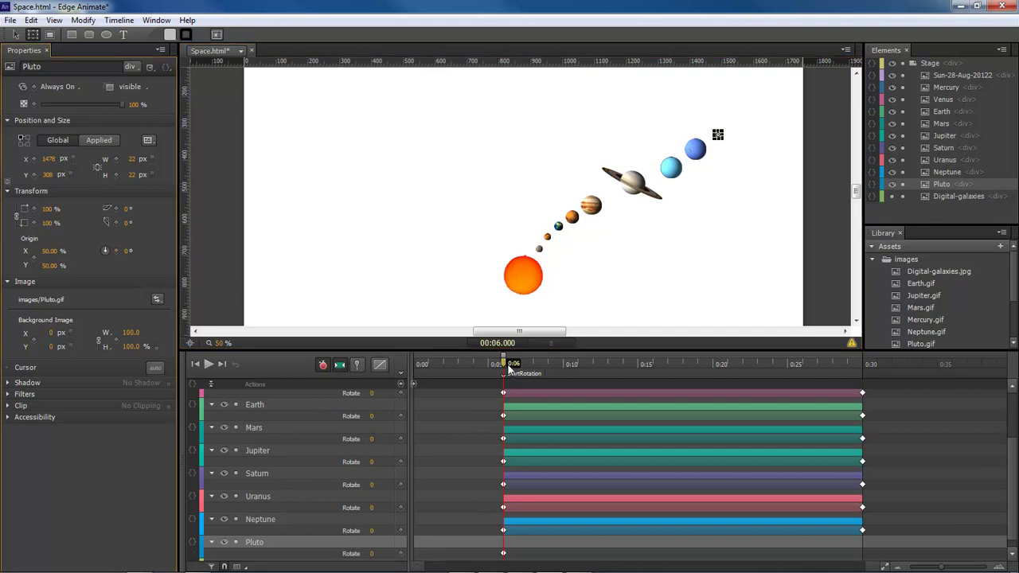
drag(510, 368, 861, 370)
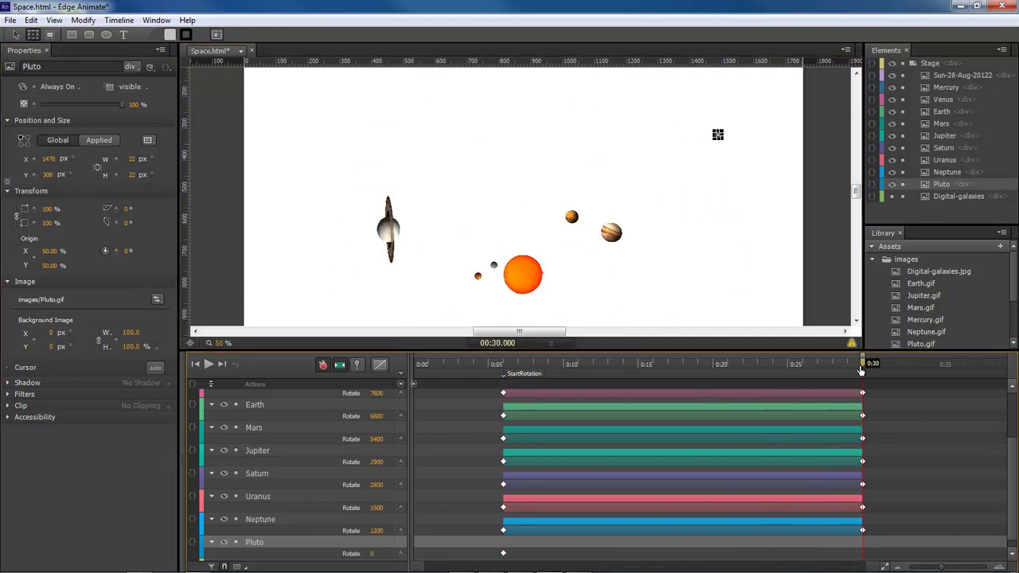
click(128, 251)
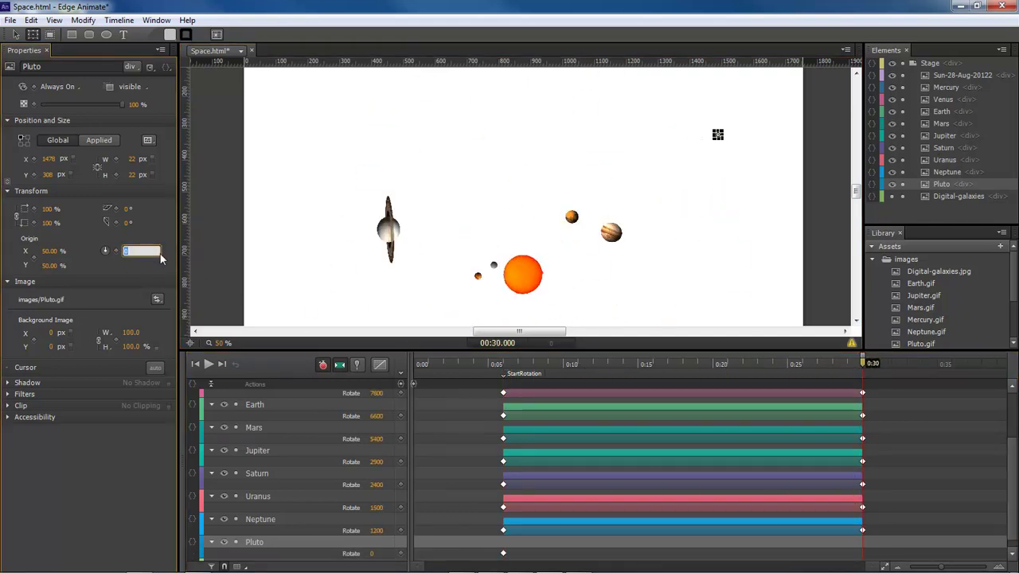
text(1000)
key(Return)
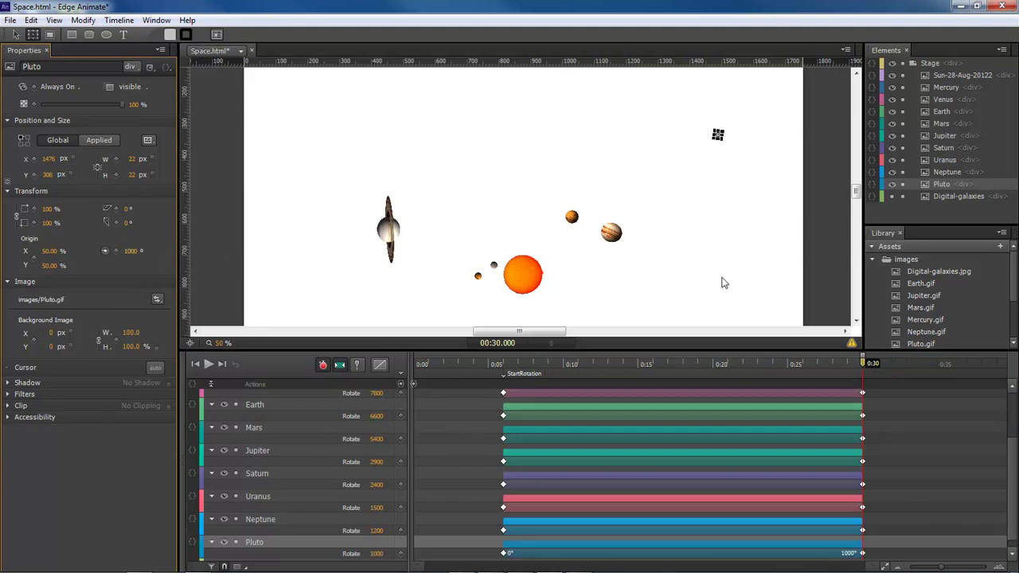
click(726, 287)
drag(864, 374, 503, 367)
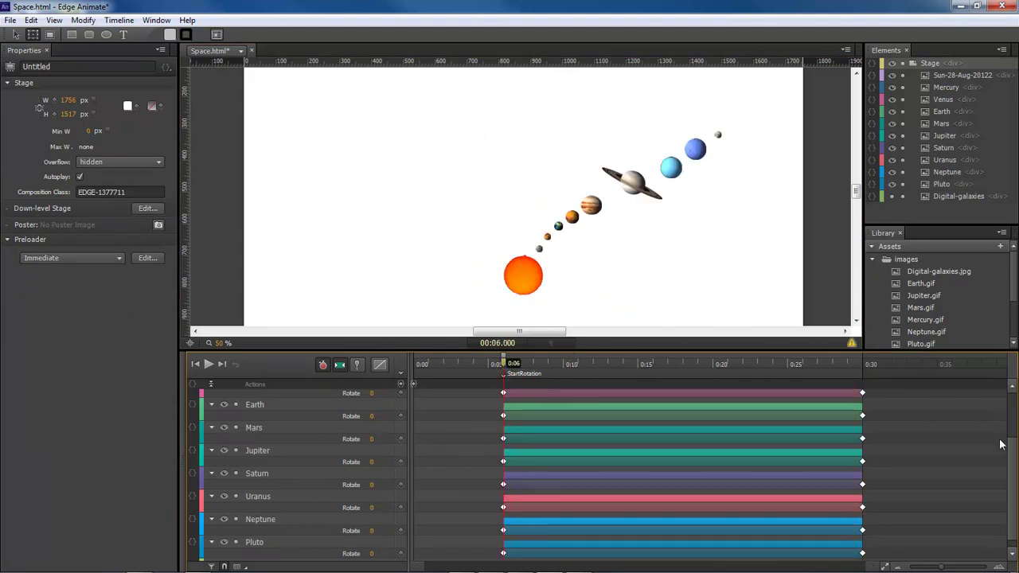
- Add a text element reading "Rotate Project" near the stage's upper-right corner, at about X 1302 px and Y 34 px
drag(1018, 482, 1015, 420)
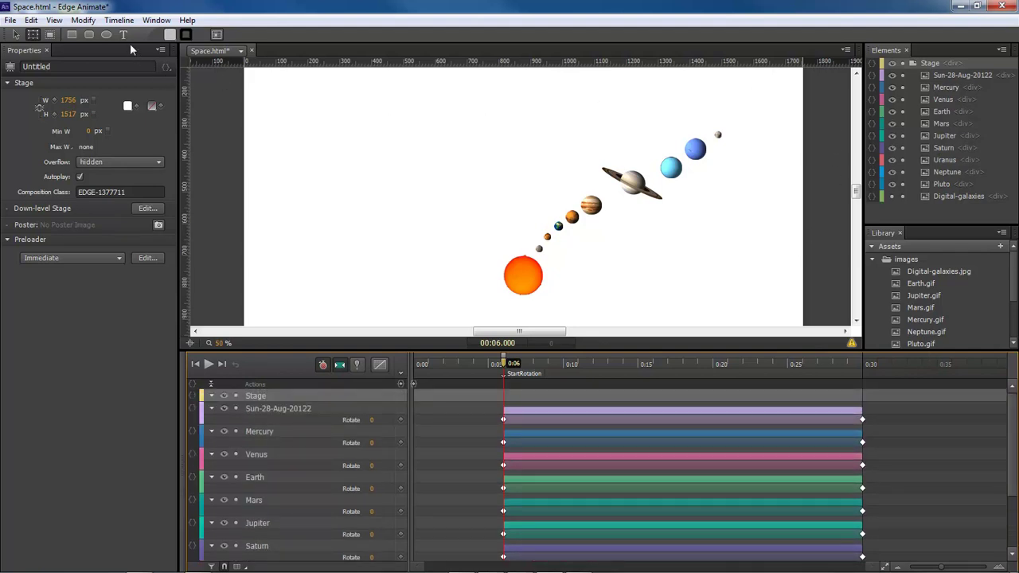
scroll(855, 193, up, 2)
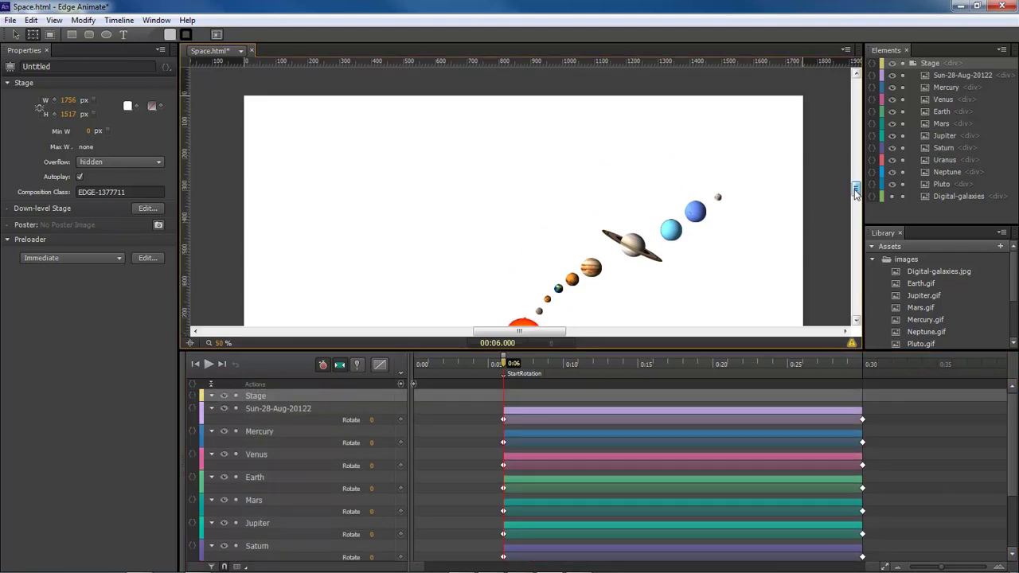
scroll(856, 193, up, 1)
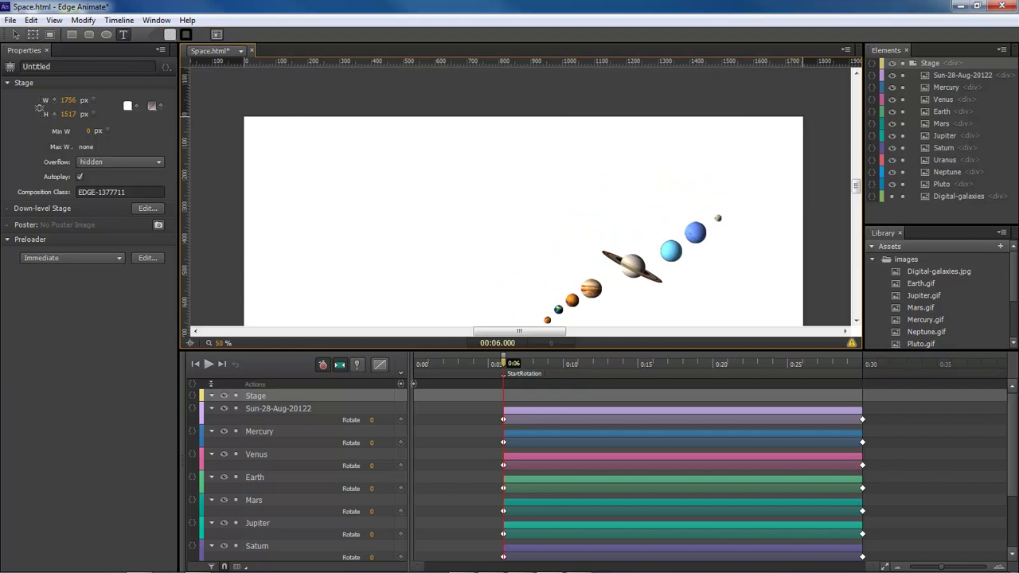
click(124, 35)
click(658, 128)
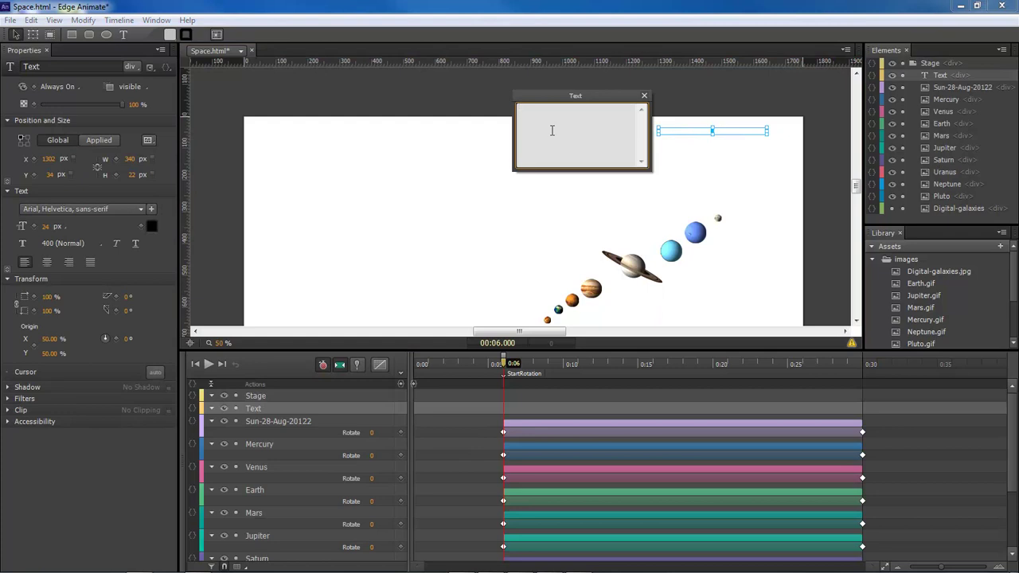
text(Rotate Project)
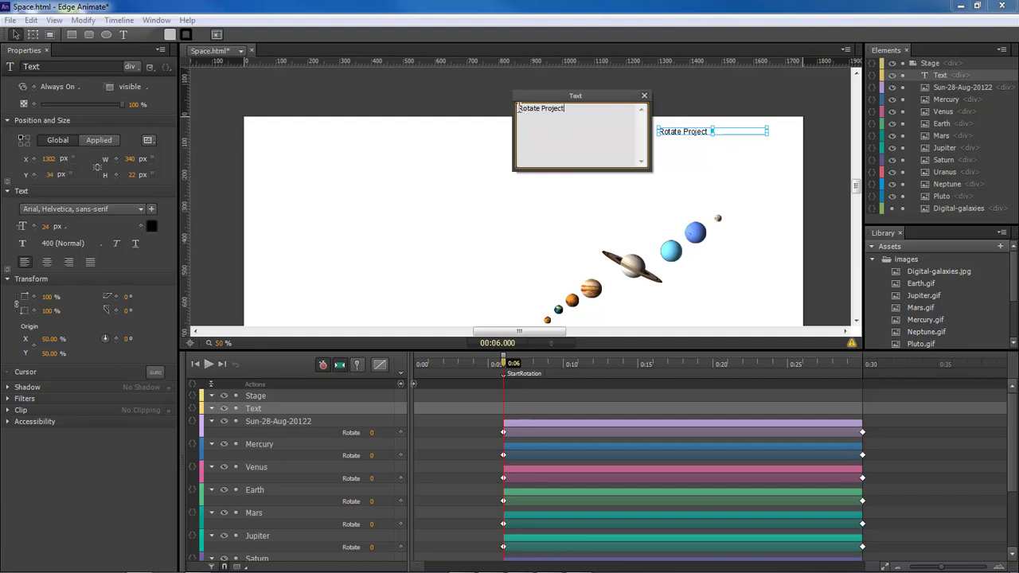
- Reword the new text element to "Start Planet Rotation" and enlarge its font to about 35 px, nudging it up to about Y 26 px
text(start)
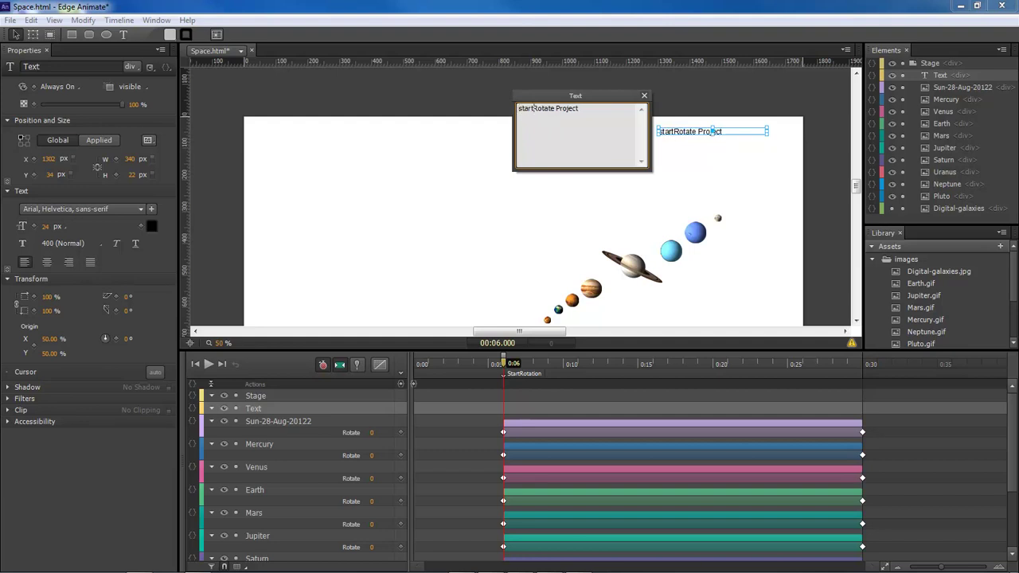
key(BackSpace)
key(BackSpace)
key(BackSpace)
key(BackSpace)
key(BackSpace)
key(BackSpace)
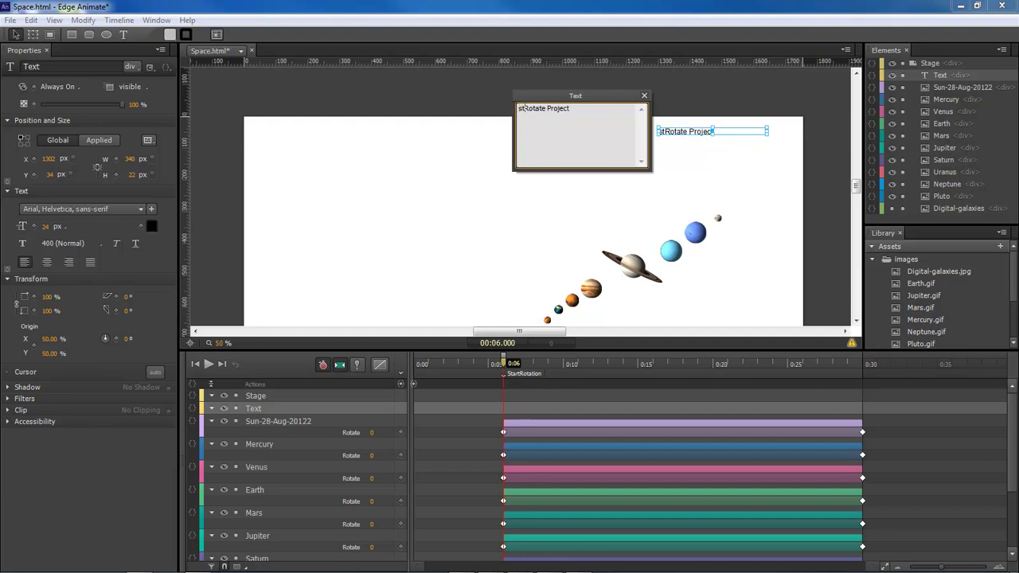
text(Start )
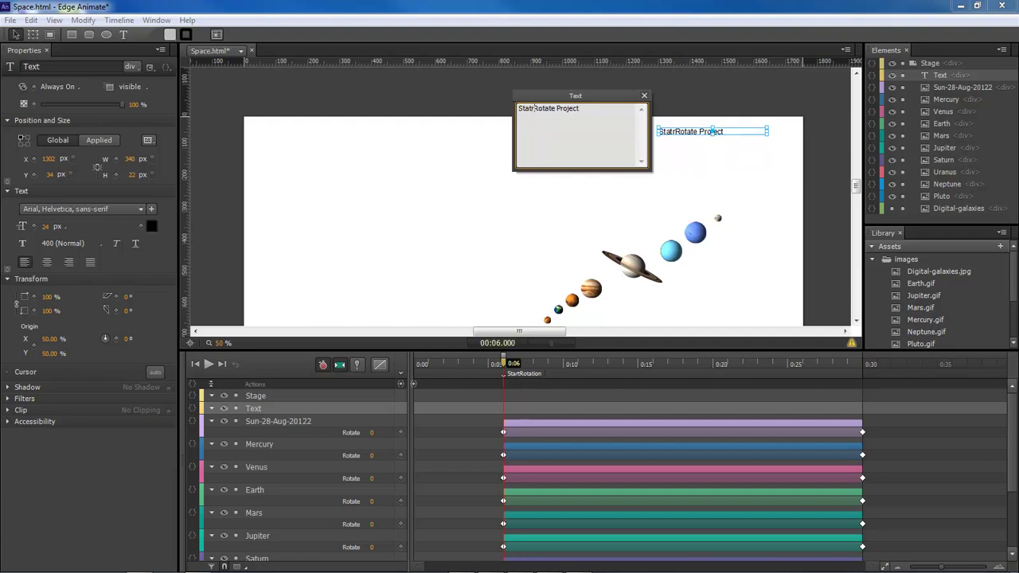
text(Pr)
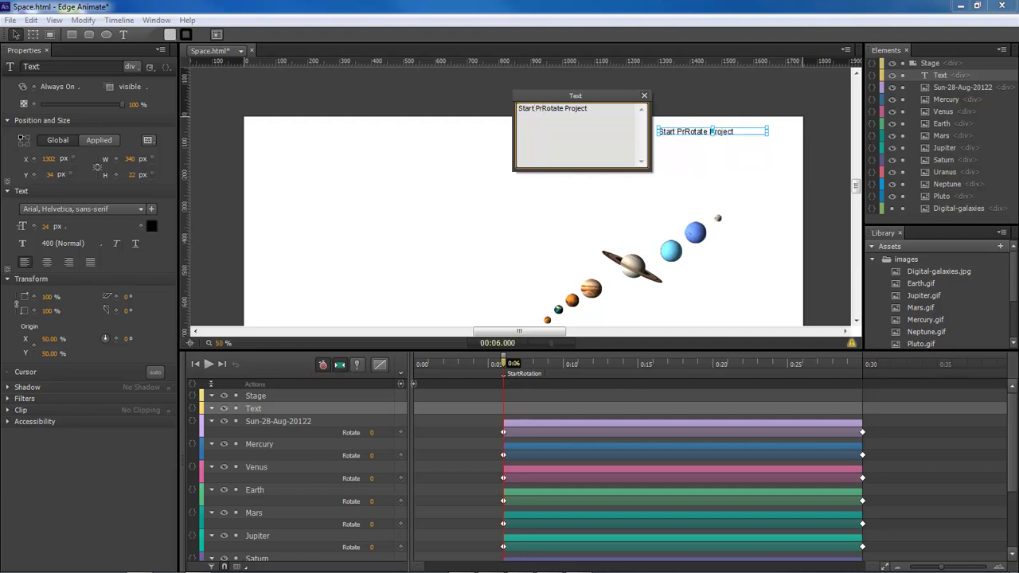
key(BackSpace)
text(lanet)
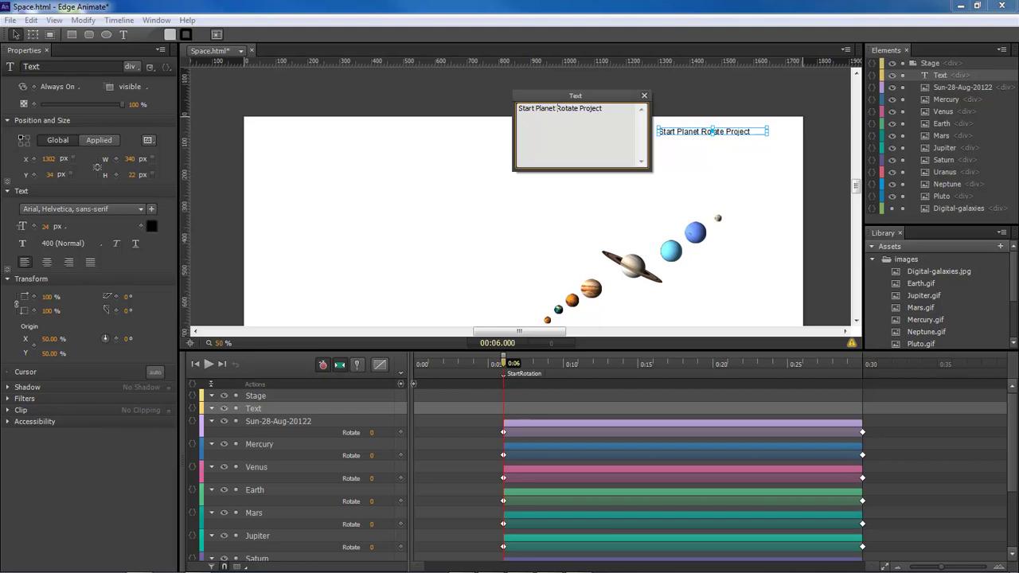
drag(578, 109, 776, 117)
key(BackSpace)
key(BackSpace)
key(BackSpace)
click(644, 96)
drag(682, 131, 682, 129)
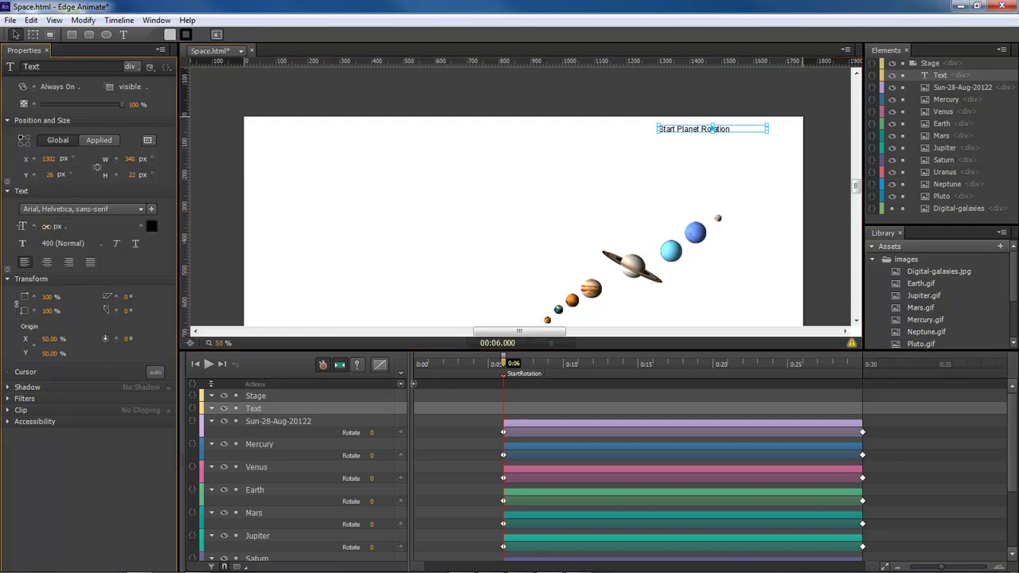
drag(47, 226, 54, 226)
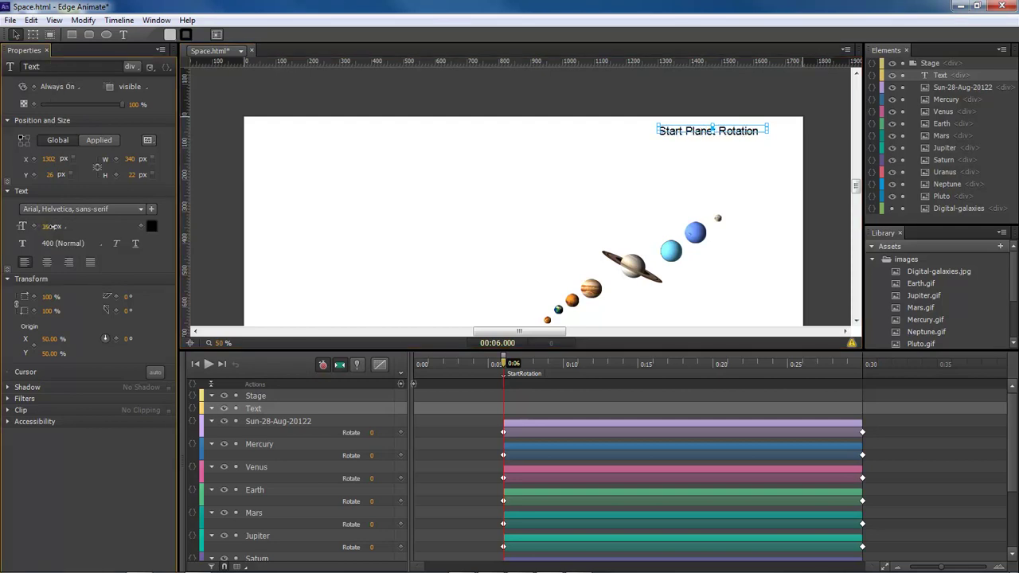
- Give the "Start Planet Rotation" text a click action that plays the timeline from the label 'StartRotation'
click(874, 74)
click(278, 80)
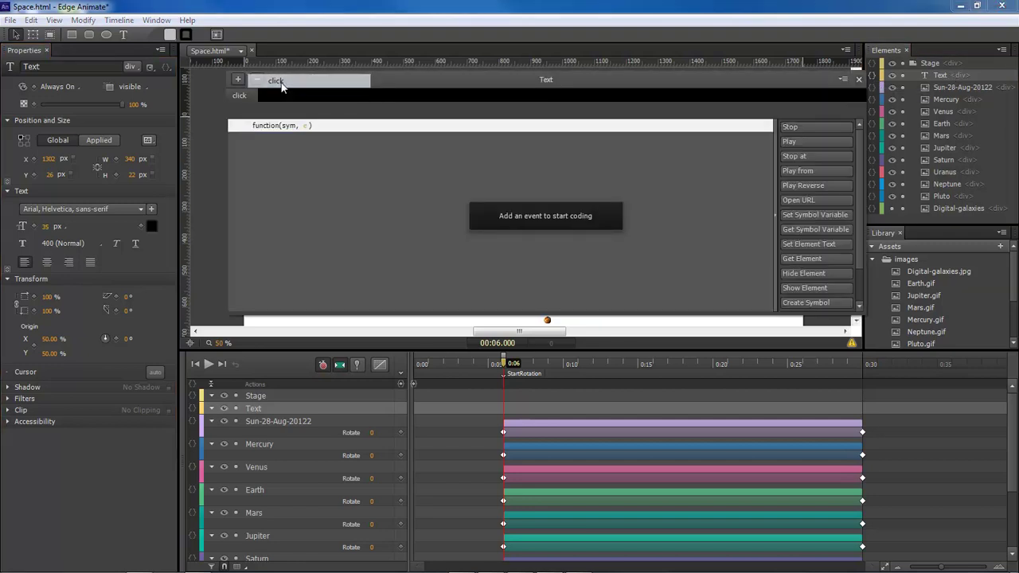
click(812, 171)
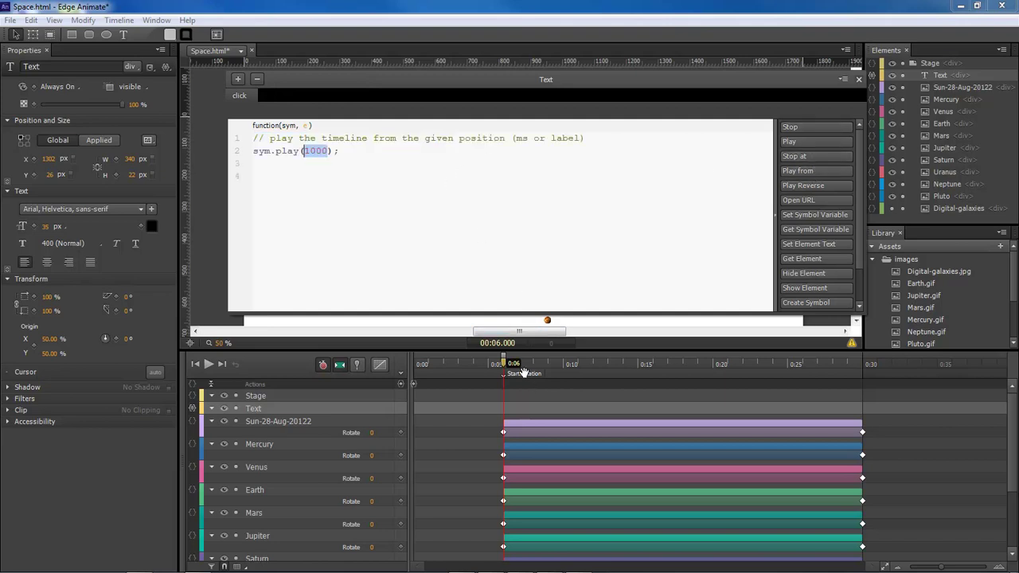
text(")
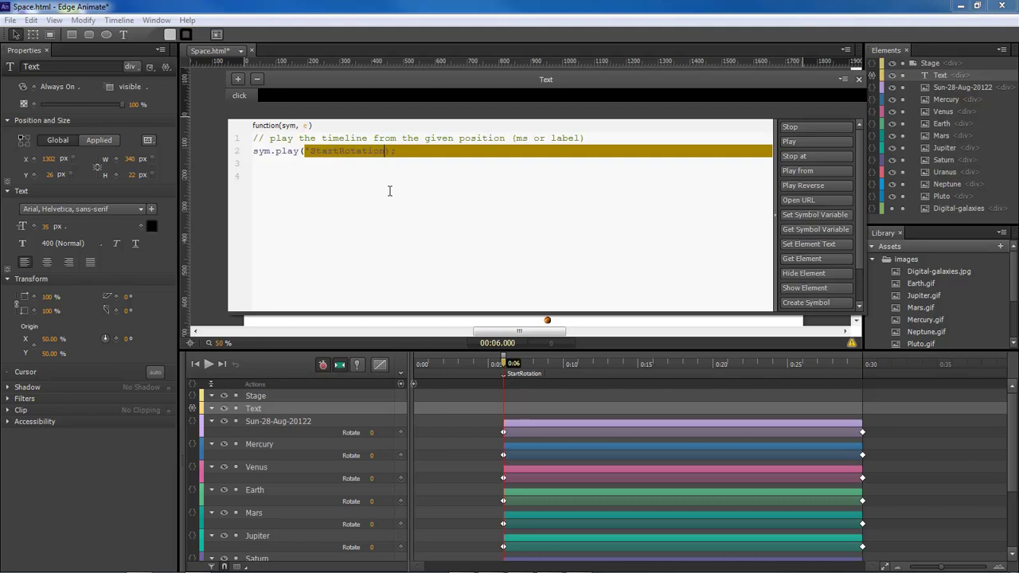
text(')
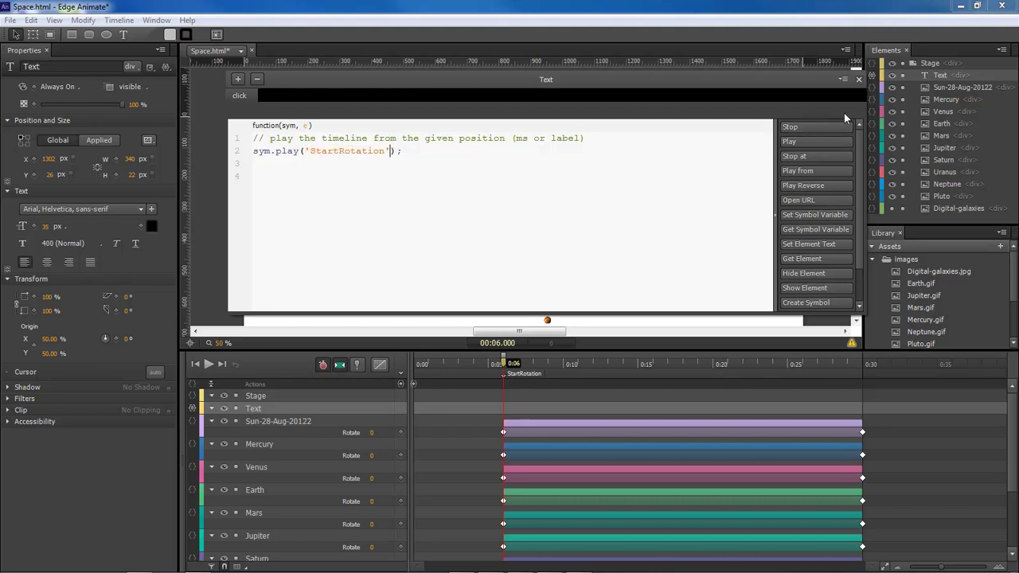
click(859, 79)
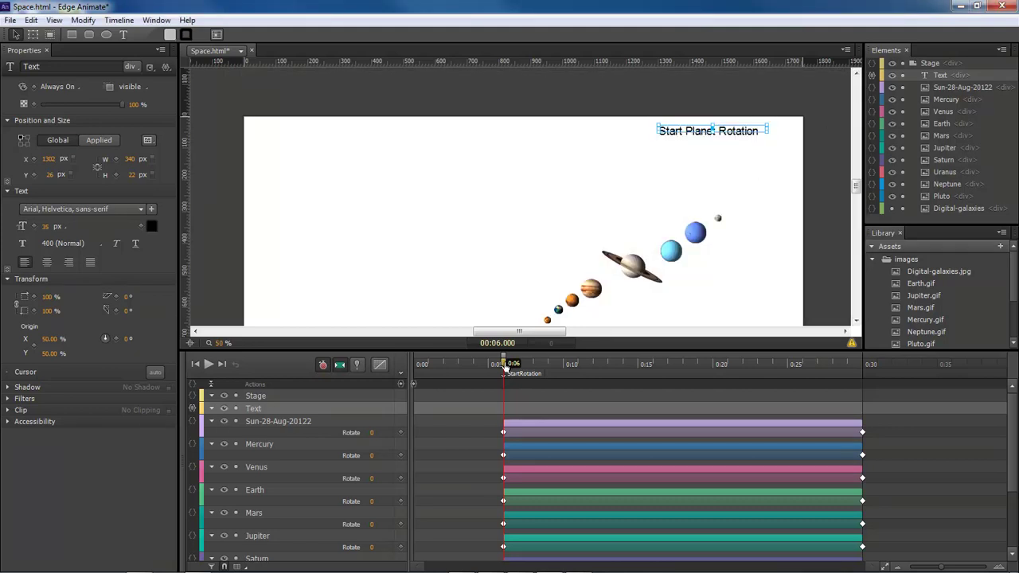
- Give the sun a click action that stops the timeline with sym.stop()
mouse_move(505, 366)
mouse_down()
mouse_move(409, 364)
mouse_move(504, 368)
mouse_up()
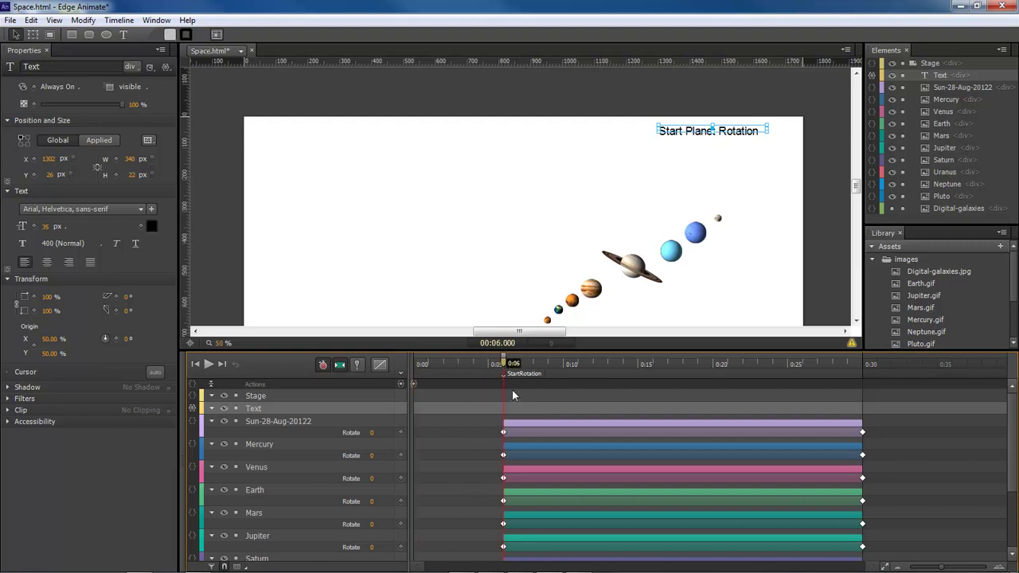
mouse_move(856, 186)
mouse_down()
mouse_move(856, 204)
mouse_move(856, 193)
mouse_up()
click(523, 270)
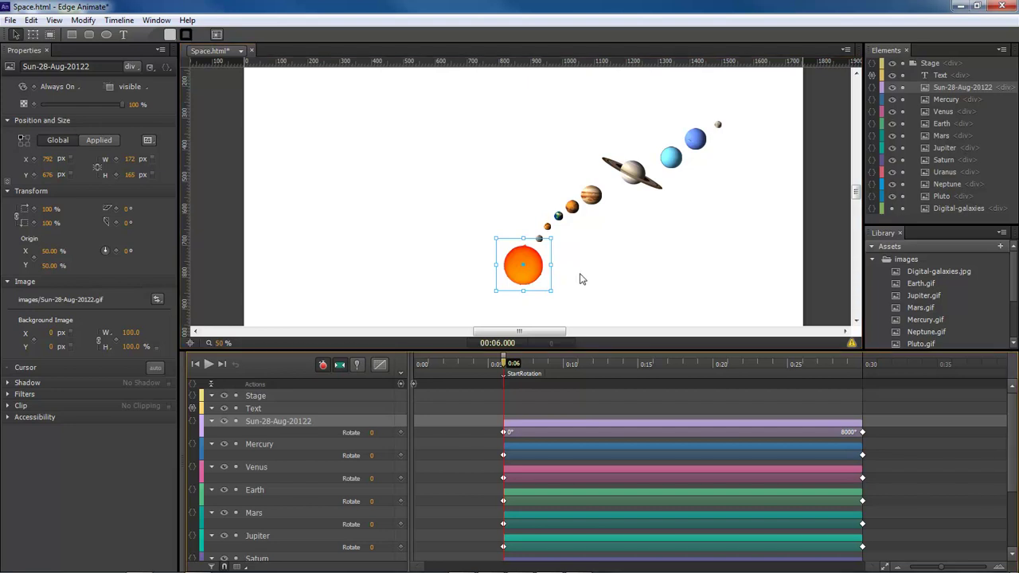
click(191, 431)
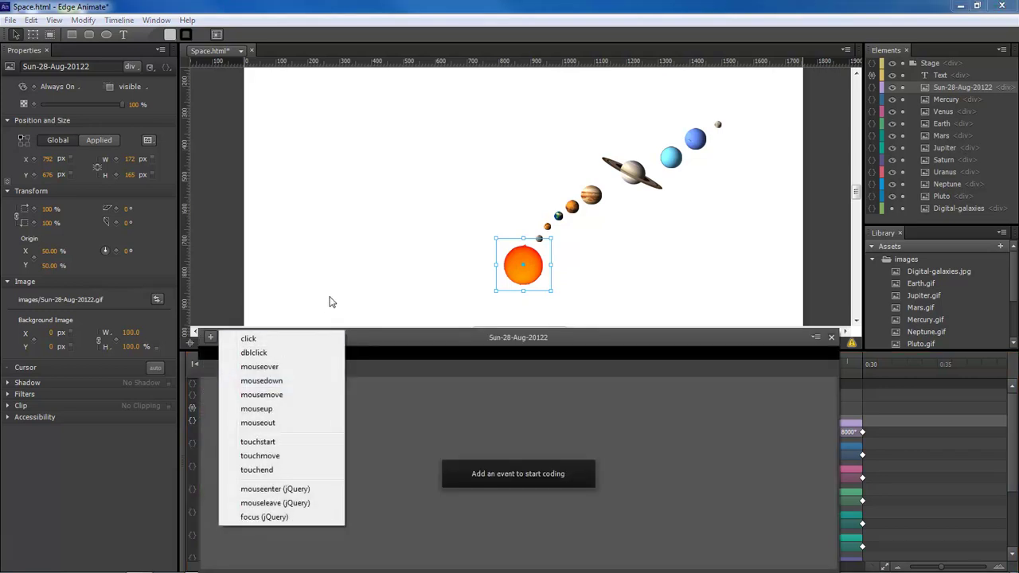
click(262, 337)
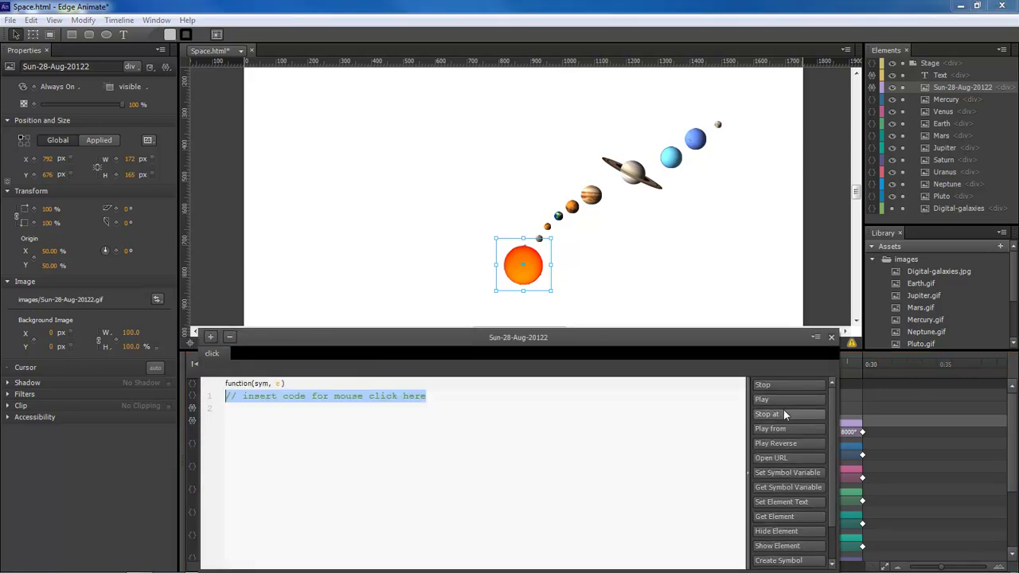
click(778, 386)
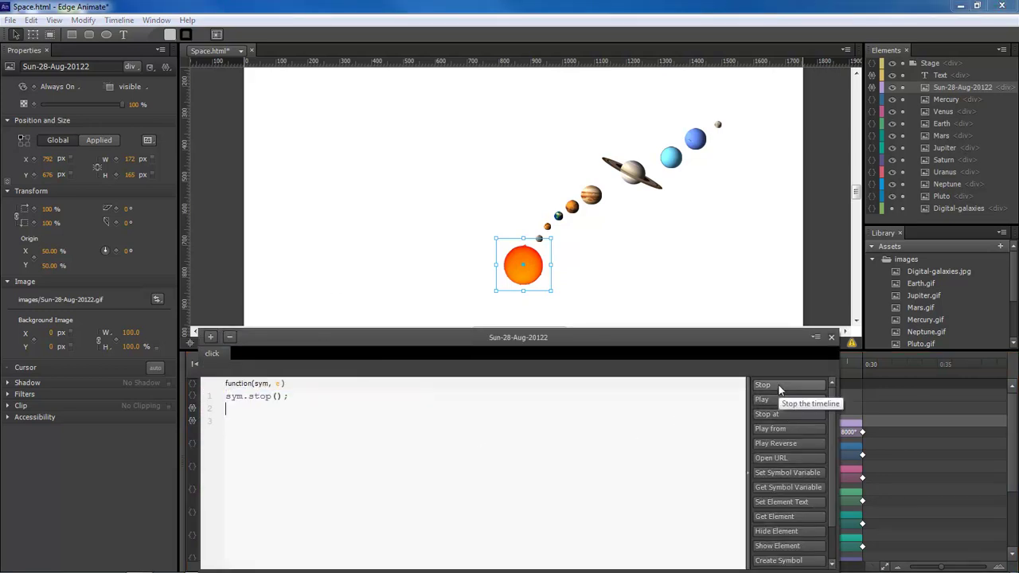
click(832, 338)
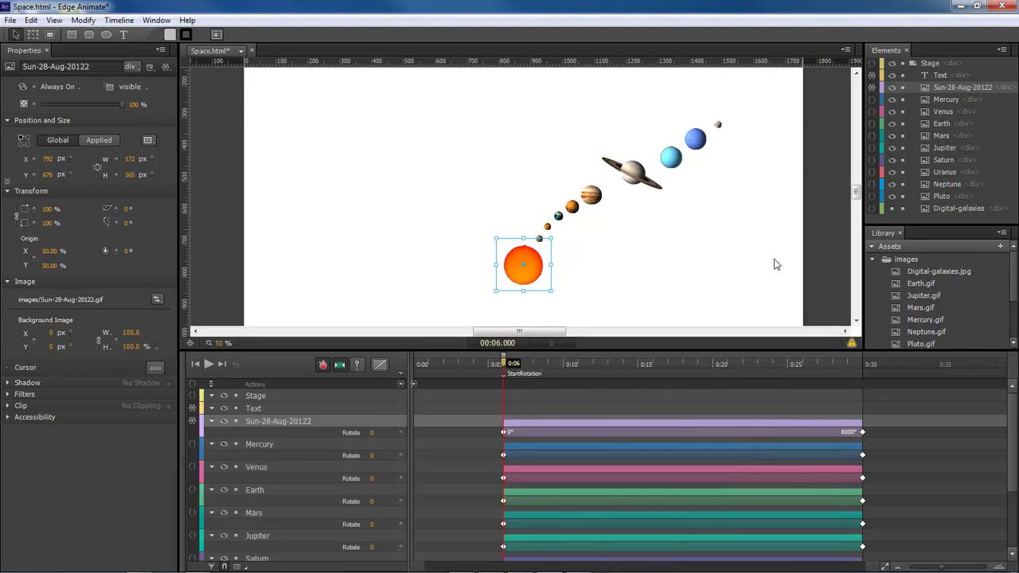
scroll(839, 207, up, 3)
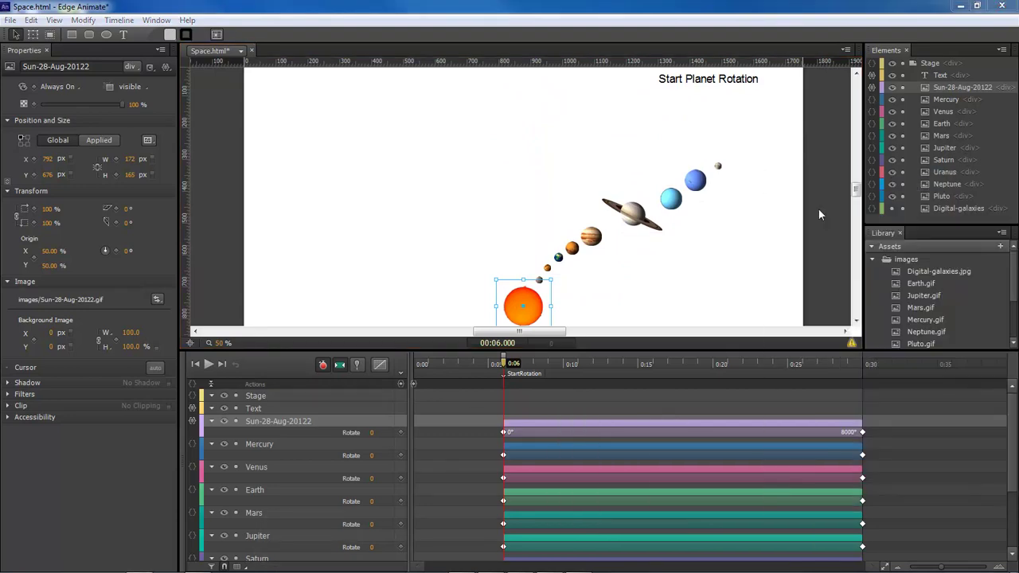
- Preview Space.html in the browser, enlarge the window, start the planet rotation from its text, and return to Edge Animate
key(ctrl+Return)
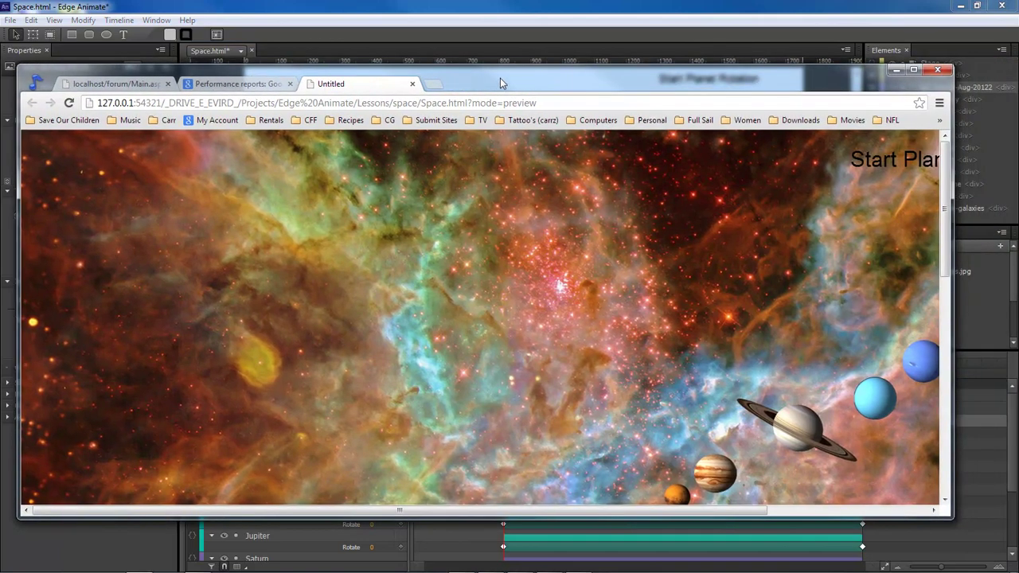
click(915, 70)
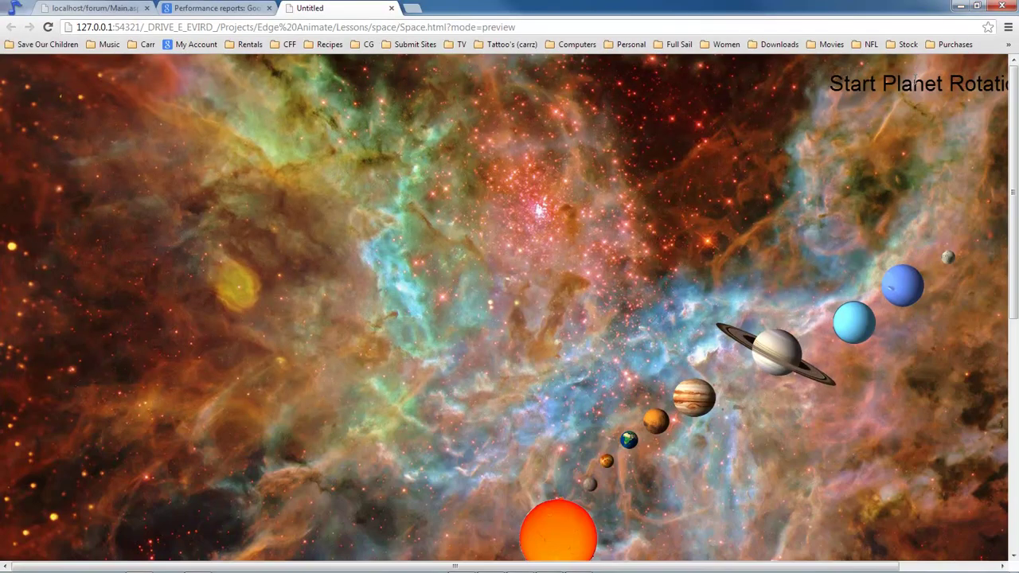
click(929, 84)
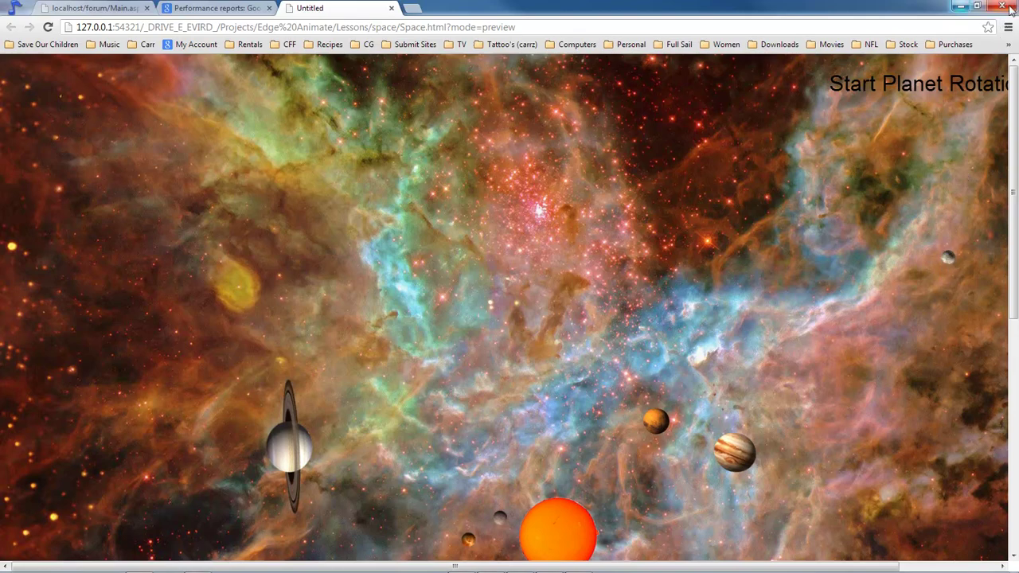
click(961, 8)
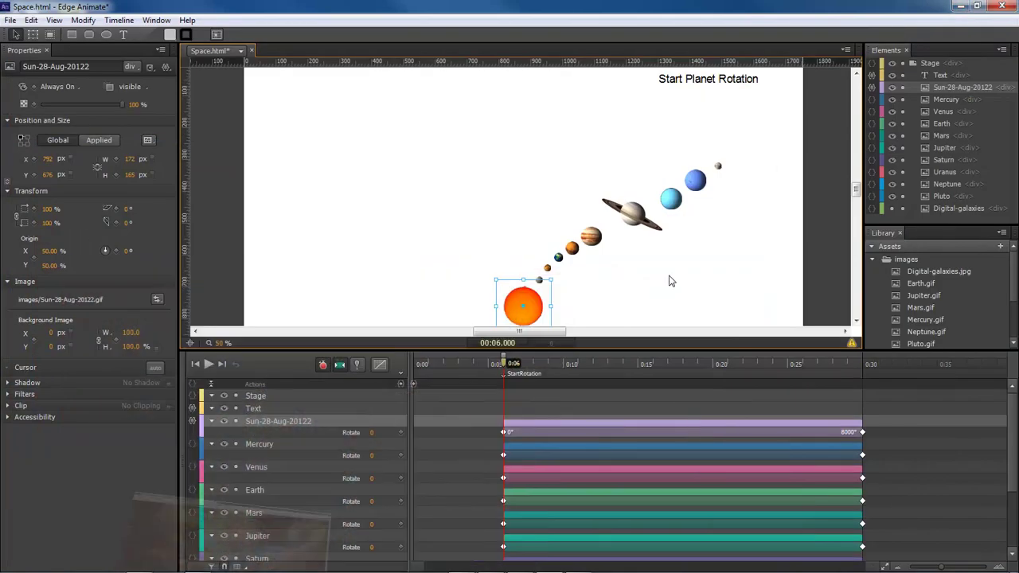
- At 0:06, move Pluto's transform origin onto the sun's centre, at about X -2727% and Y 2080%, and compare it with Neptune's origin
click(718, 166)
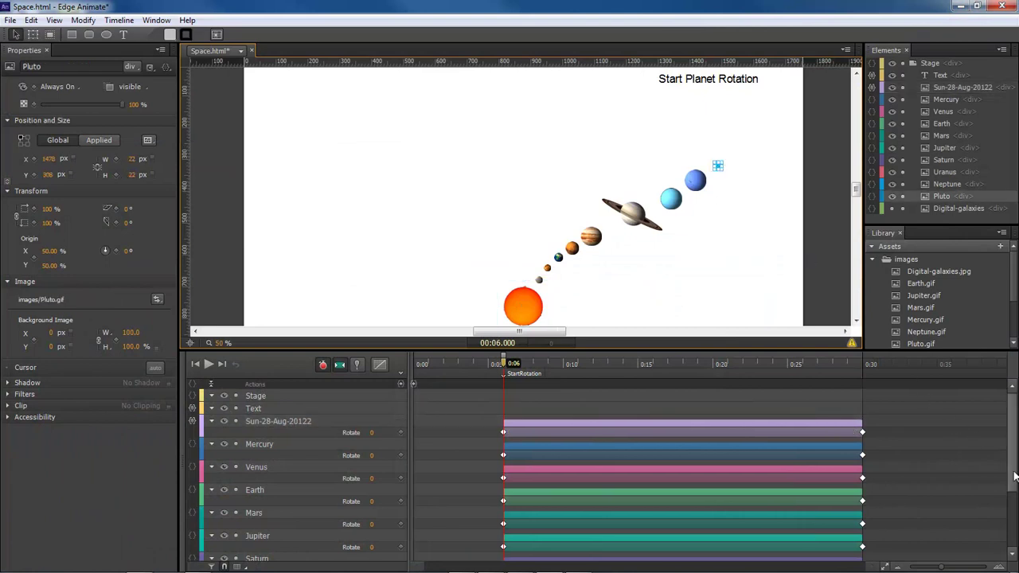
drag(1014, 476, 1014, 535)
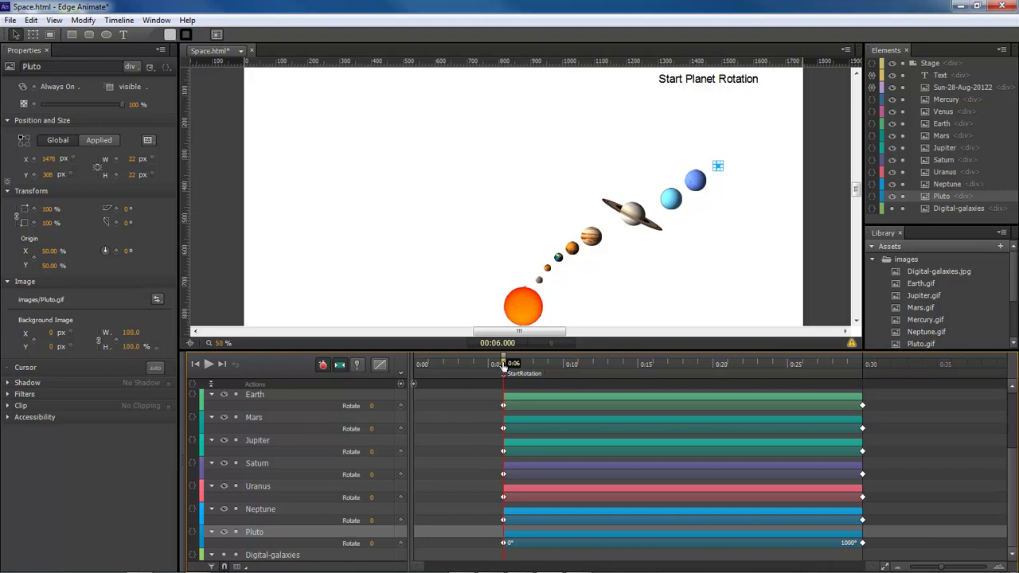
mouse_move(503, 364)
mouse_down()
mouse_move(861, 366)
mouse_move(504, 364)
mouse_up()
click(749, 200)
click(717, 165)
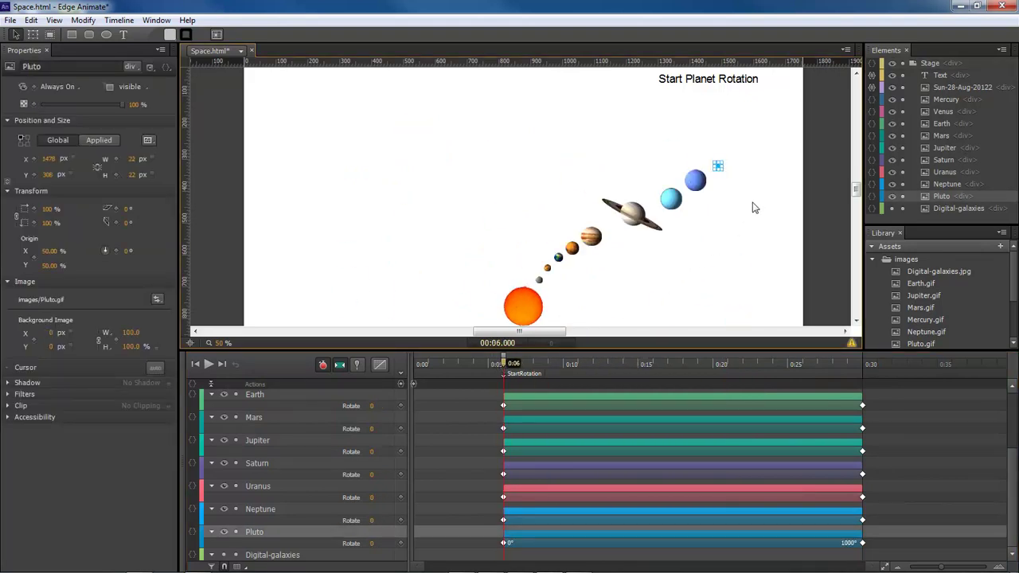
click(33, 35)
drag(719, 170, 525, 312)
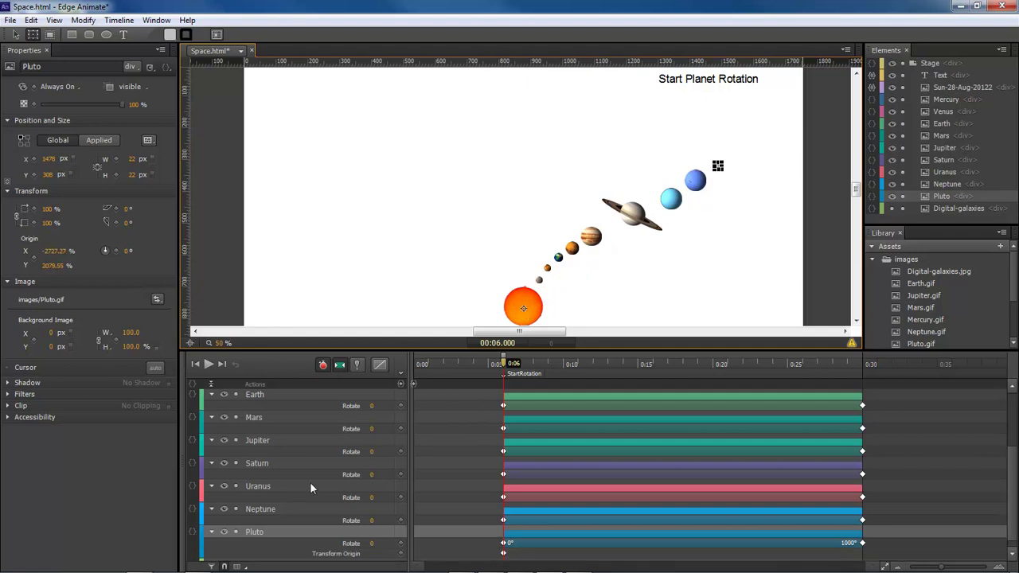
click(263, 510)
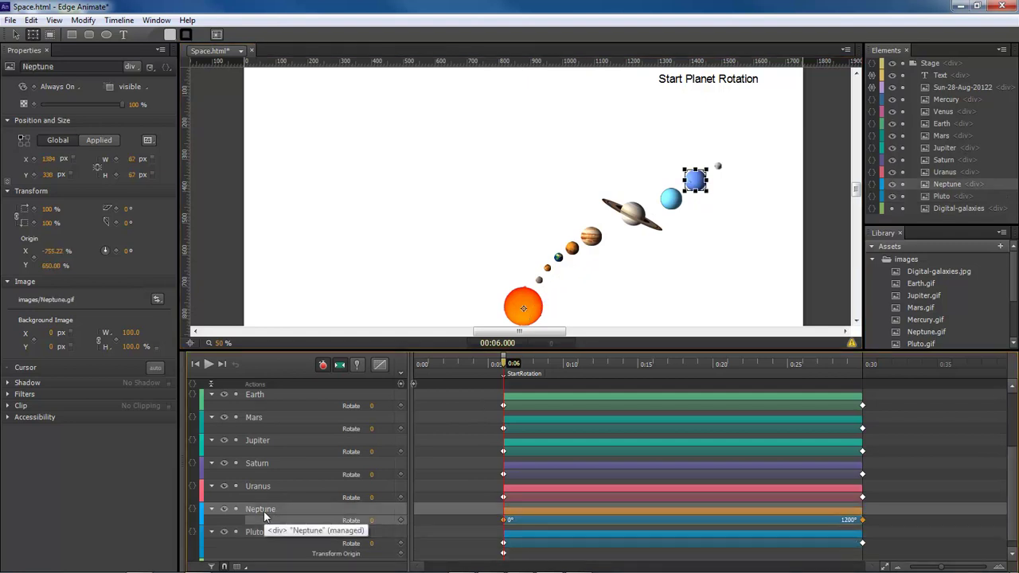
click(262, 532)
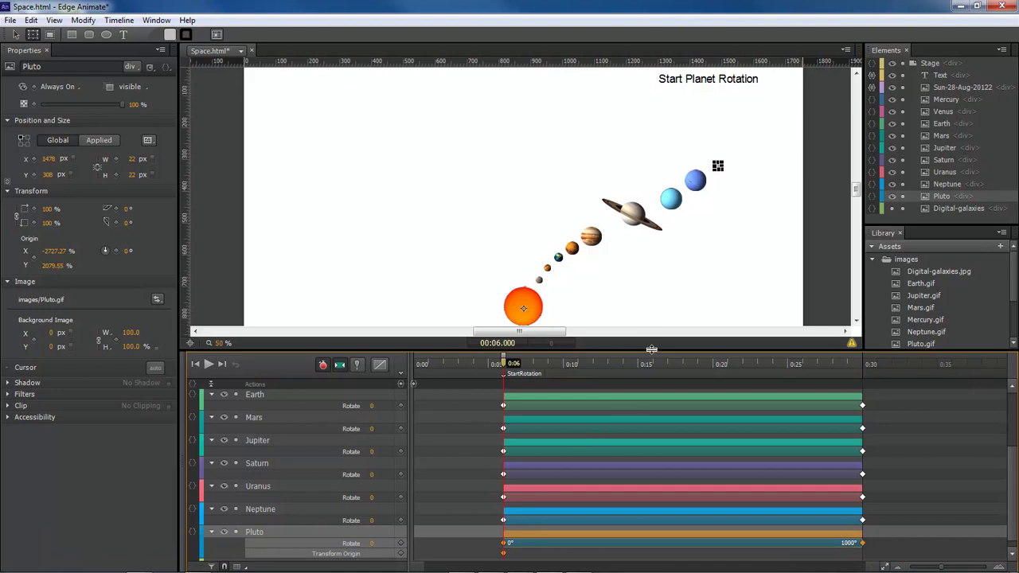
- Switch to Chrome, reload the preview, start the planet rotation, check the orbits down the page, and return to Edge Animate
mouse_move(550, 553)
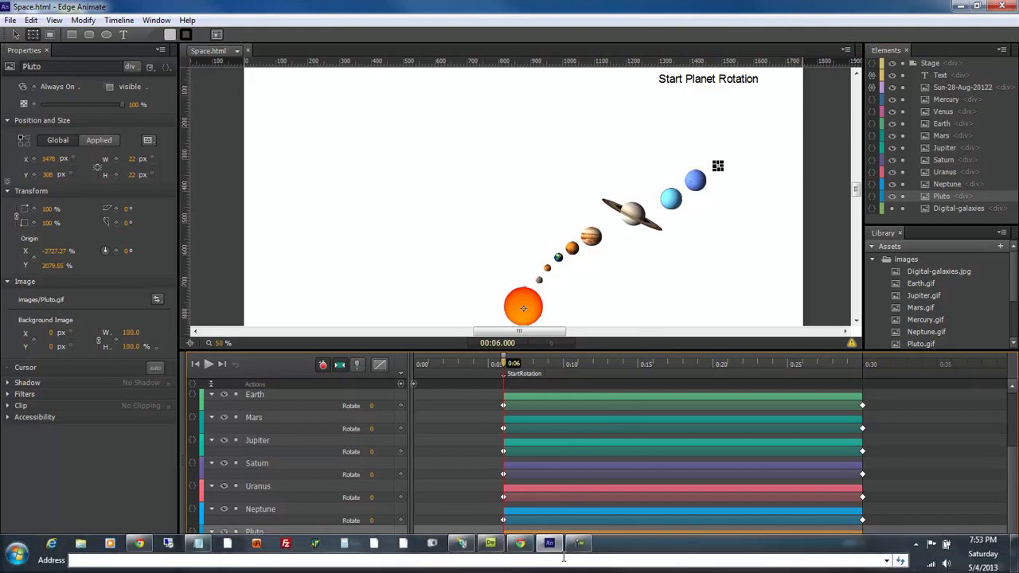
click(521, 545)
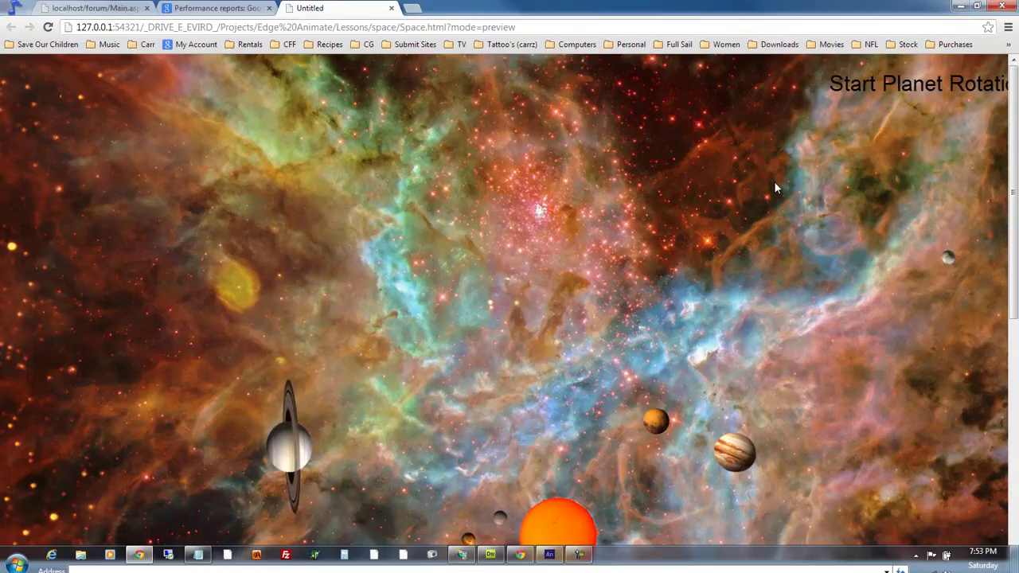
right_click(792, 129)
click(827, 178)
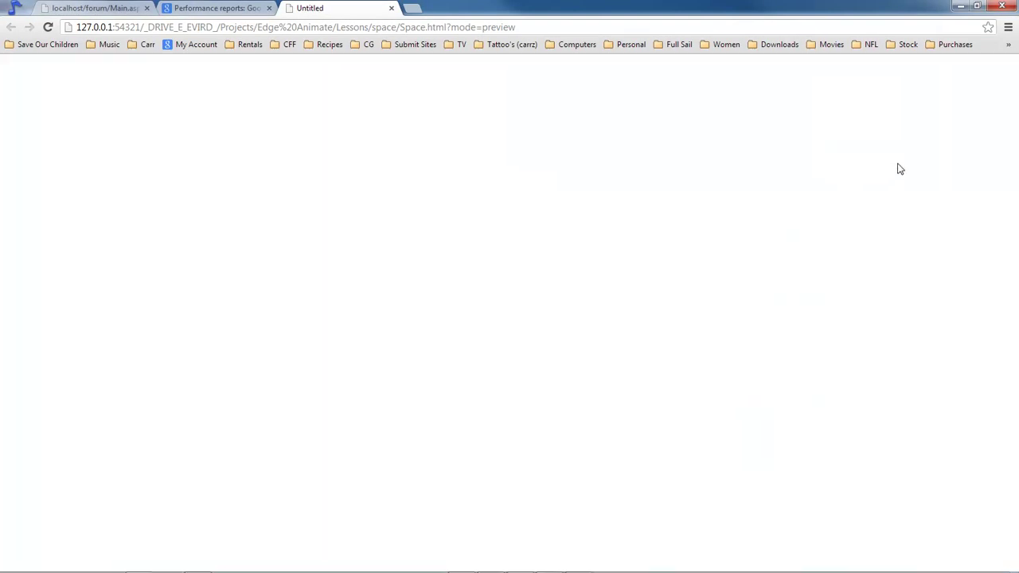
click(931, 85)
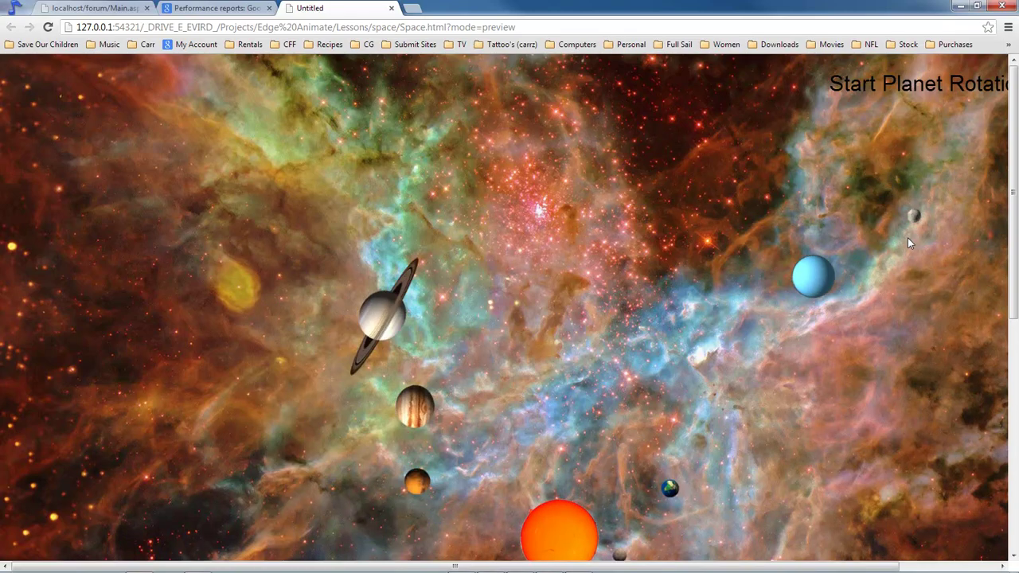
drag(1017, 173, 1016, 225)
scroll(475, 231, down, 4)
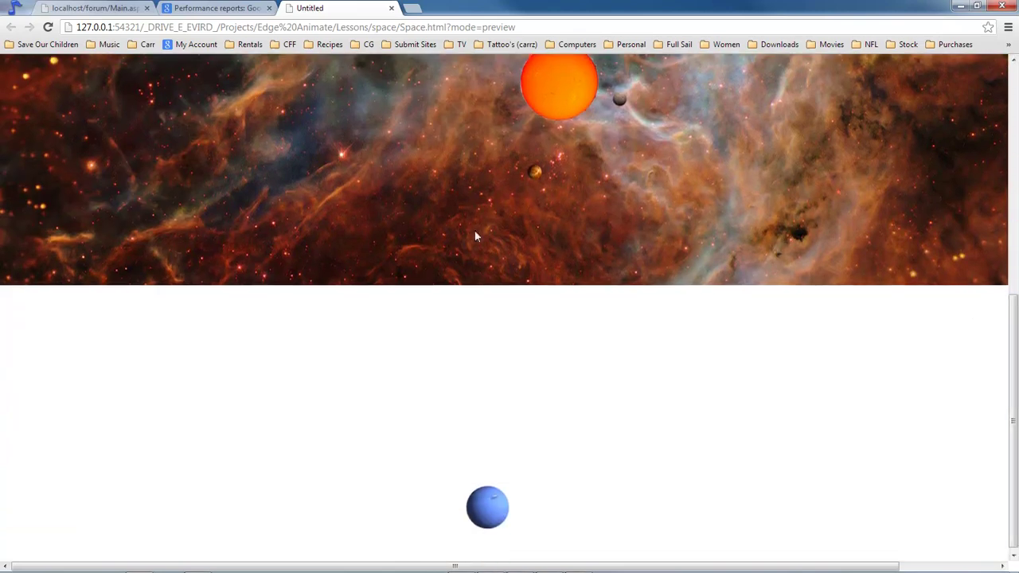
click(961, 7)
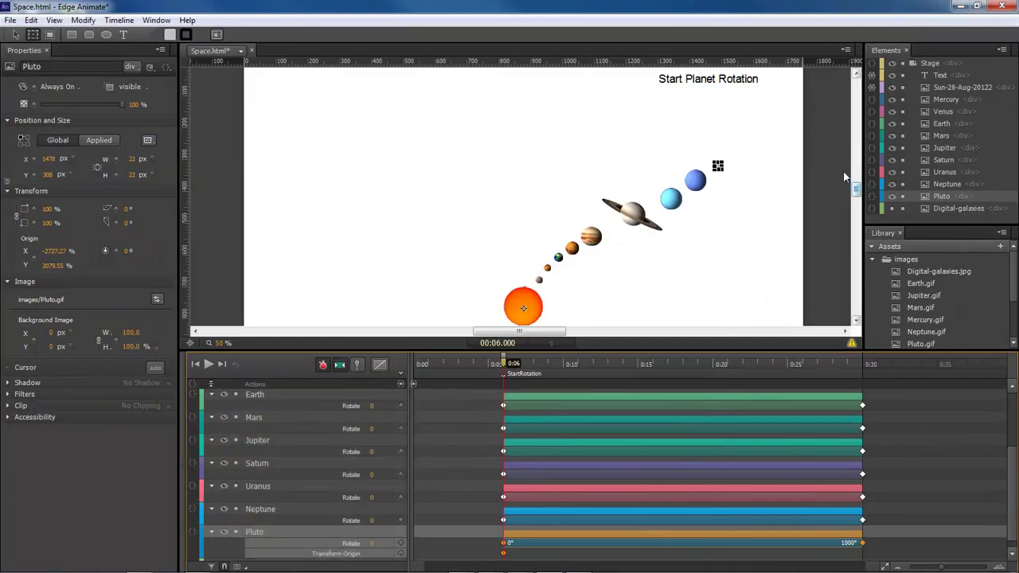
mouse_move(856, 189)
mouse_down()
mouse_move(856, 164)
mouse_move(856, 189)
mouse_up()
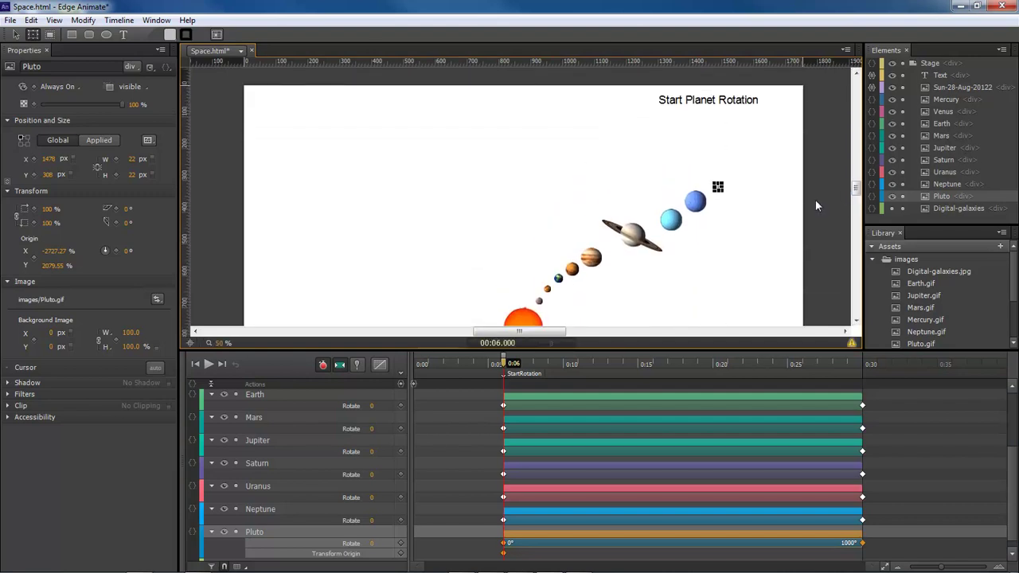